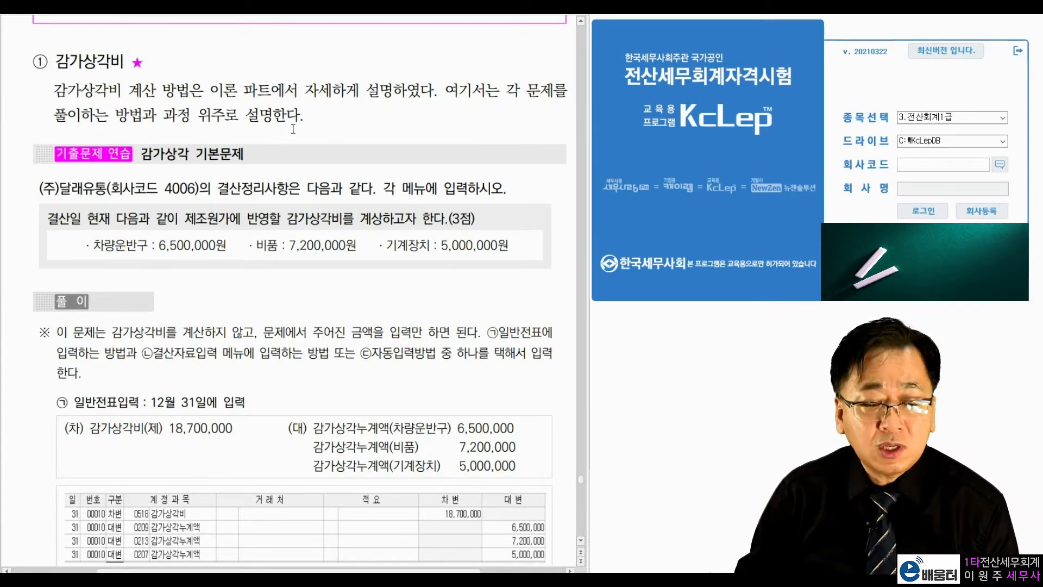
- Log in to company 4006, (주)달래유통
scroll(336, 135, "down", 1)
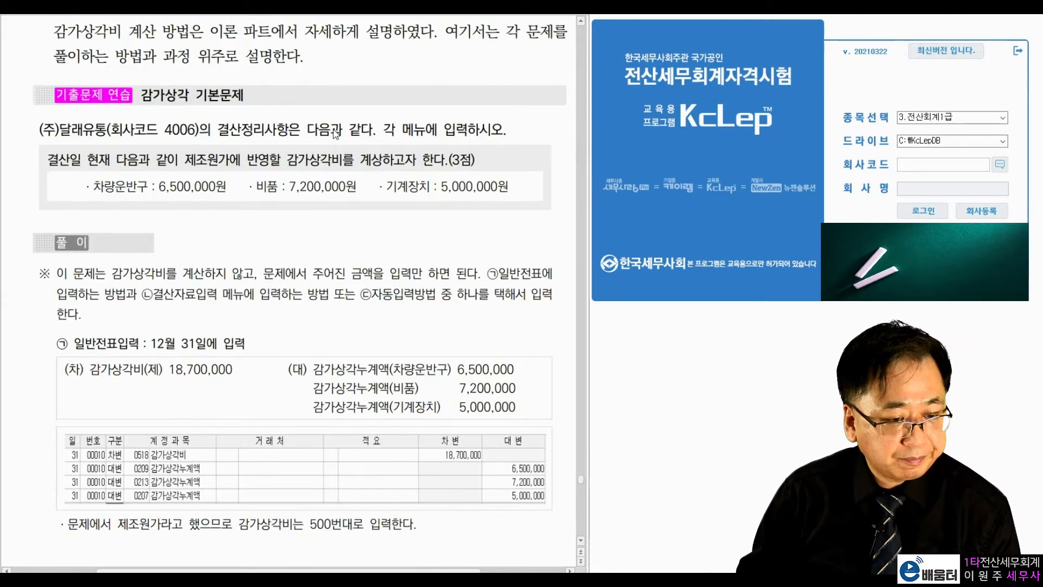
scroll(107, 61, "down", 1)
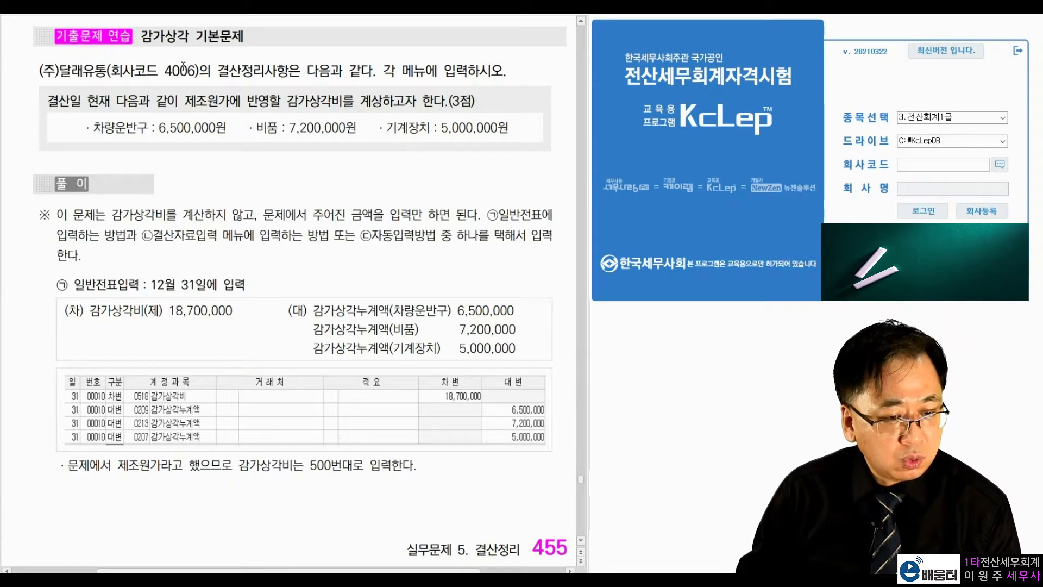
left_click(947, 169)
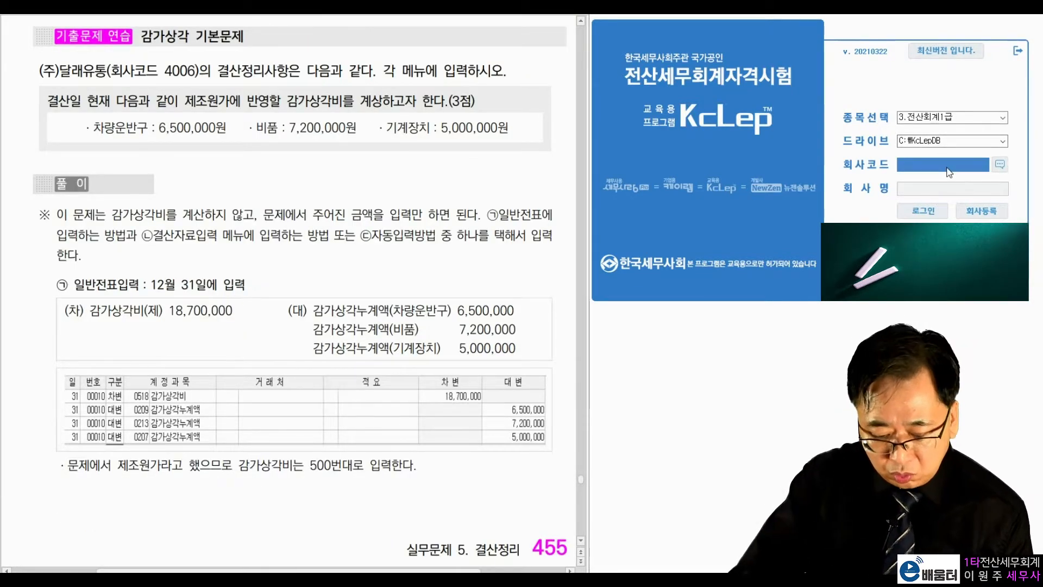
type("4006")
key("Return")
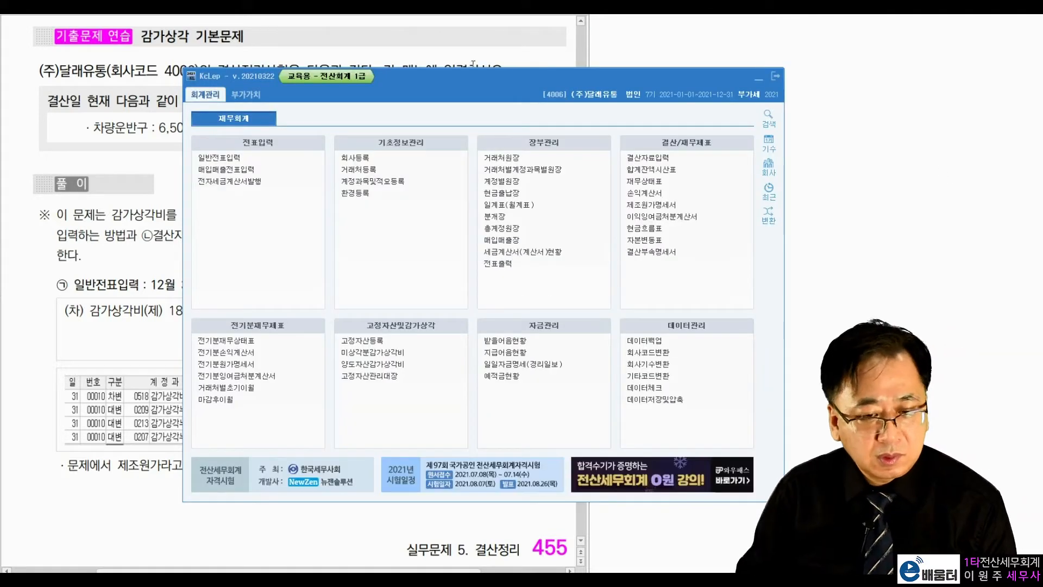
- Move the KcLep window aside and mark 제조원가 in the textbook exercise
left_click_drag(482, 81, 745, 25)
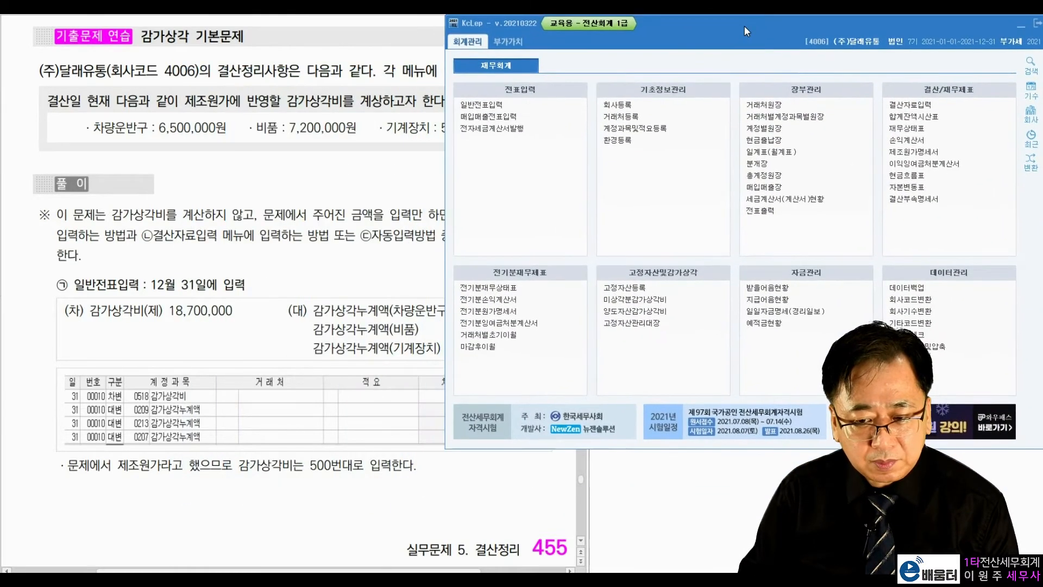
left_click(121, 106)
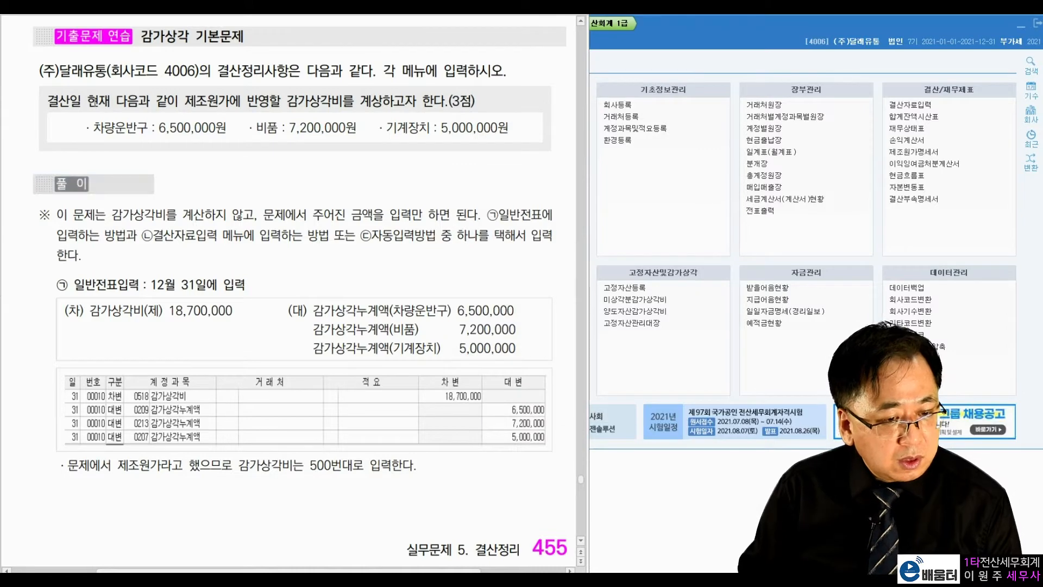
left_click_drag(185, 100, 230, 101)
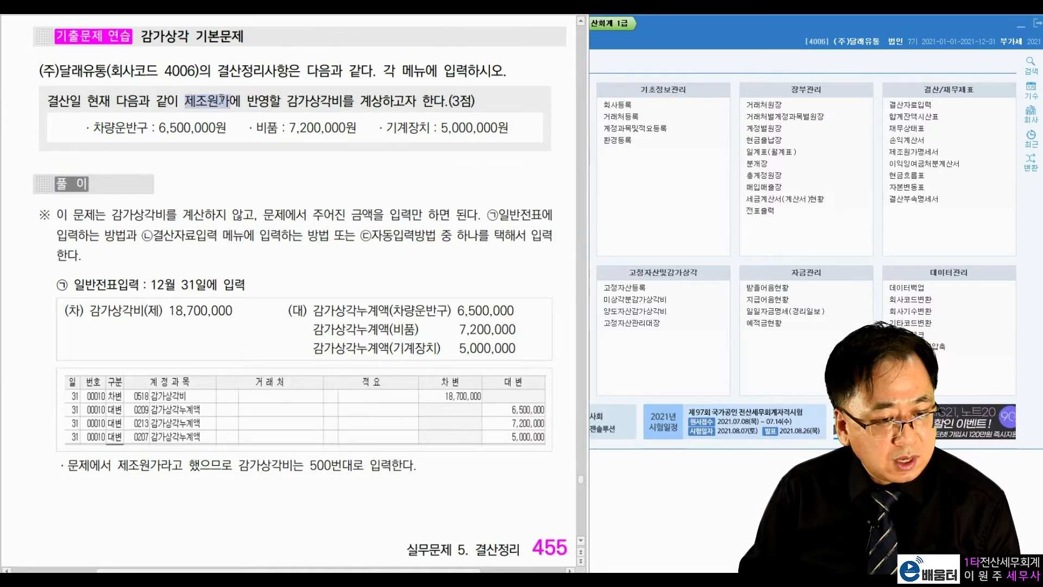
left_click(360, 101)
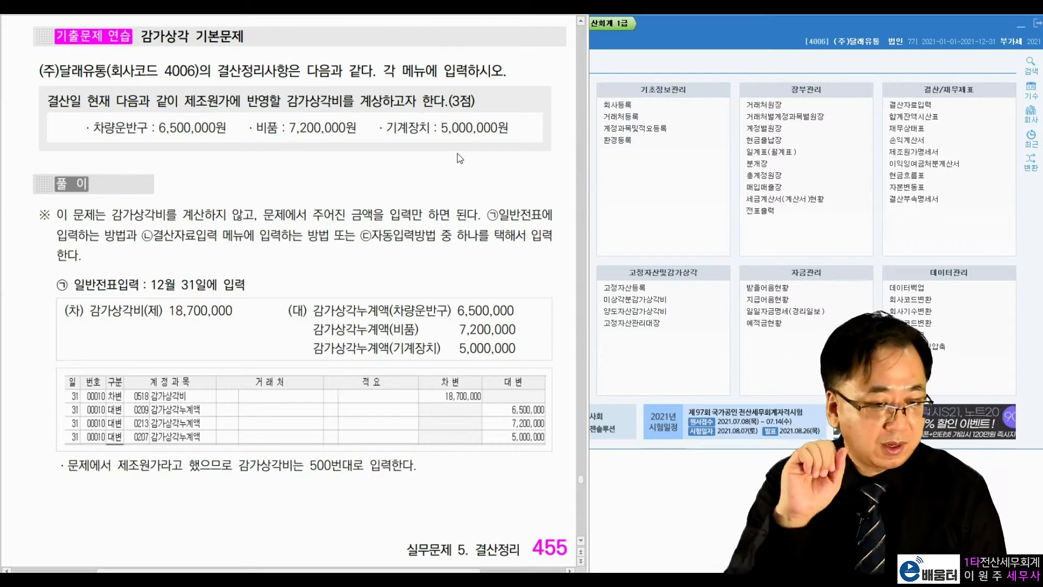
left_click(727, 61)
left_click(302, 145)
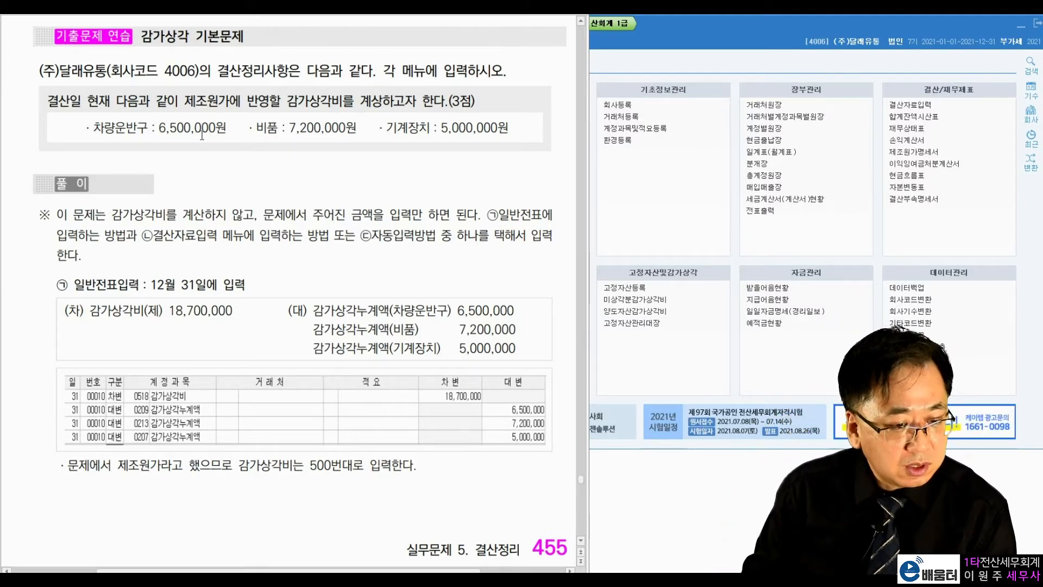
- Mark the Dec 31 voucher note, the 18,700,000 depreciation debit and the 차량운반구 credit in the solution
left_click_drag(74, 284, 247, 284)
left_click(294, 274)
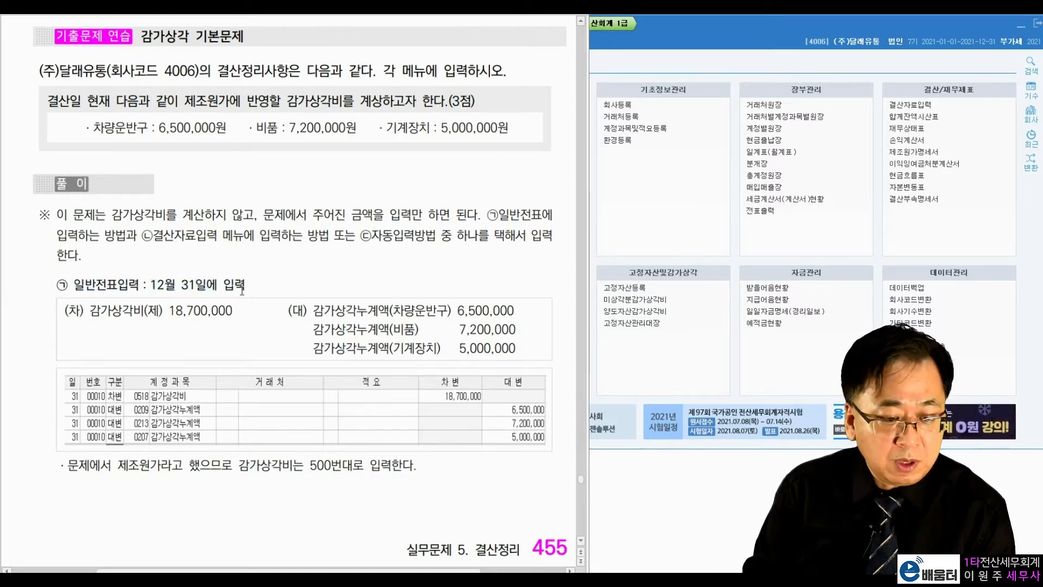
left_click_drag(90, 313, 237, 314)
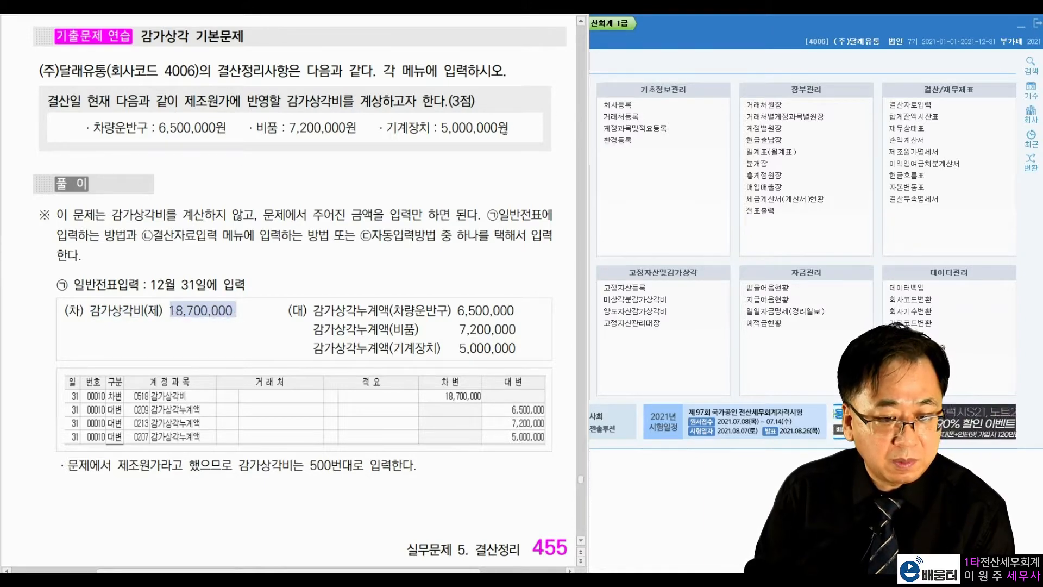
left_click(250, 314)
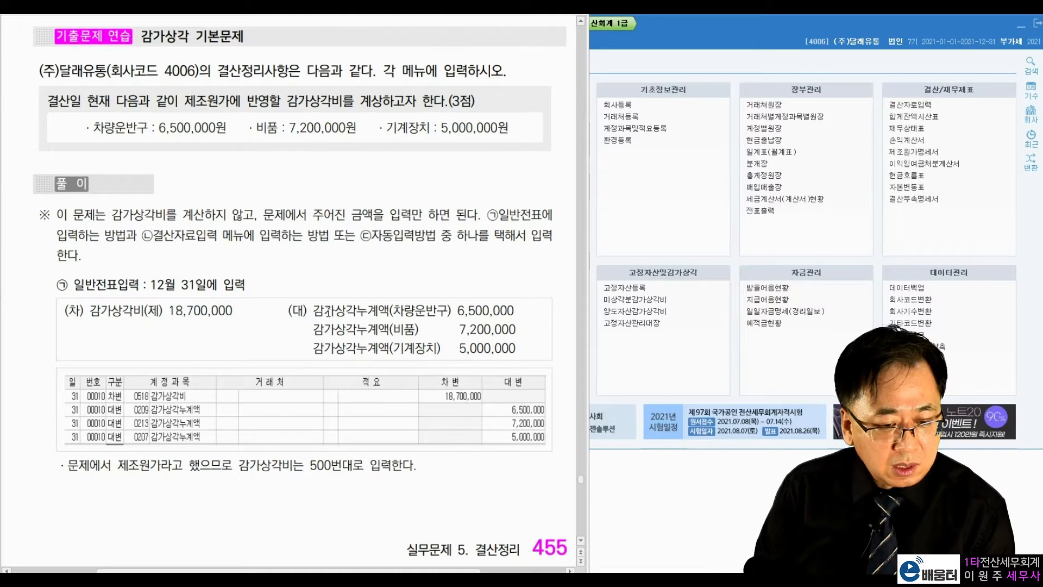
left_click_drag(391, 314, 426, 313)
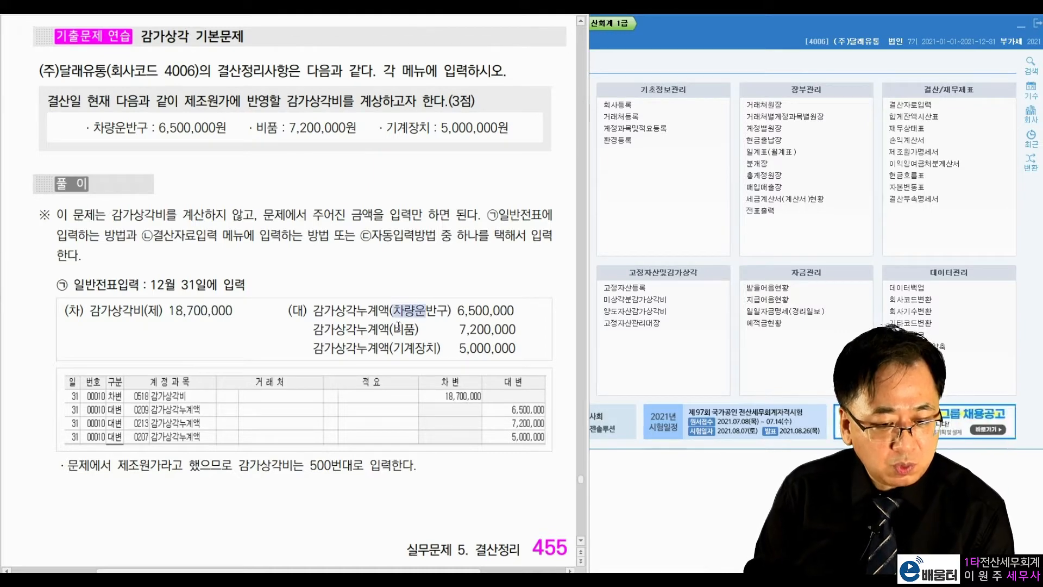
left_click(401, 356)
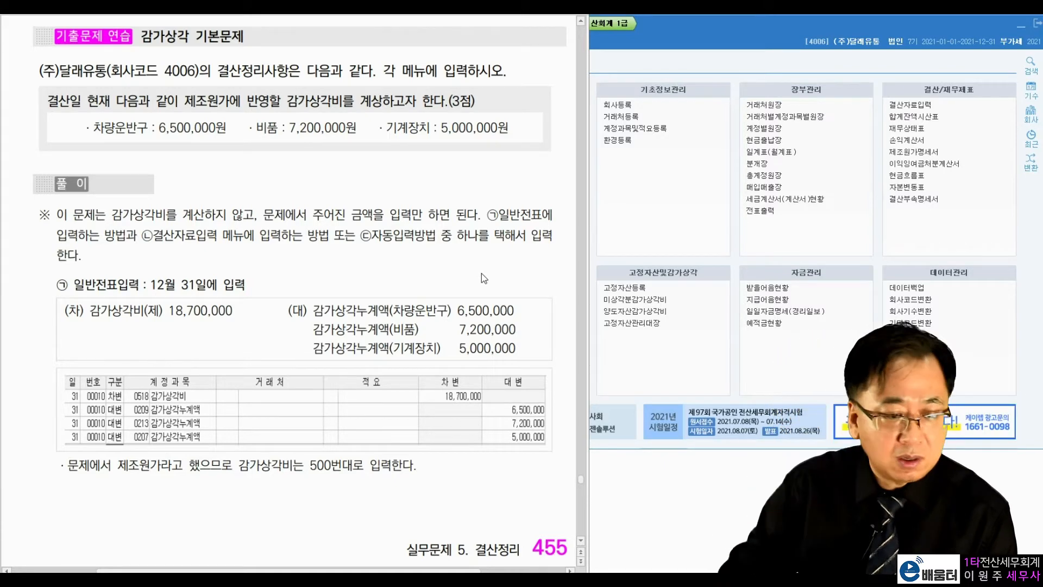
- Start a general voucher for December 31 and check the 18,700,000 debit in the textbook
left_click(611, 65)
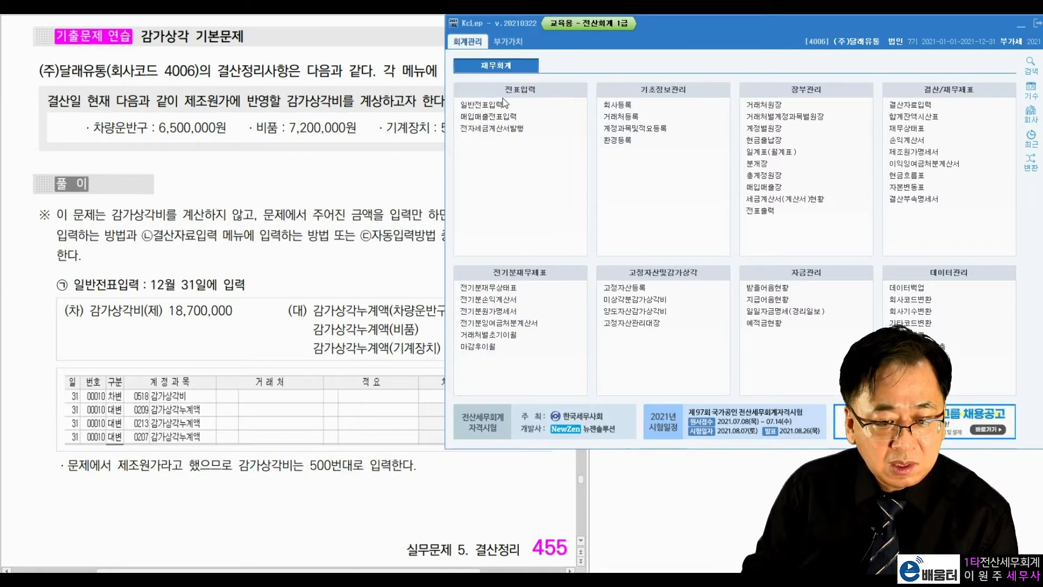
left_click(491, 106)
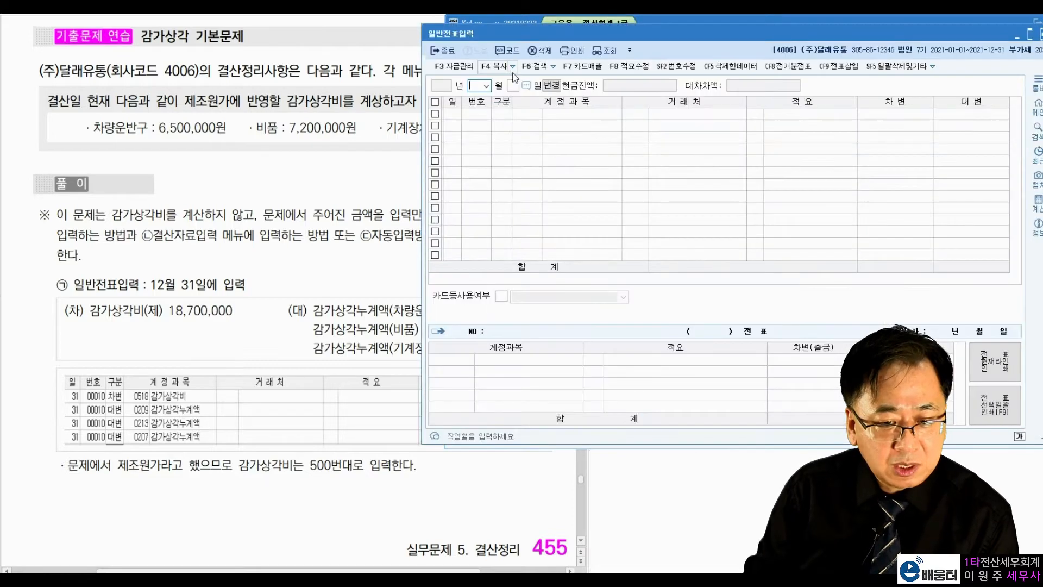
type("12")
key("Return")
type("31")
key("Return")
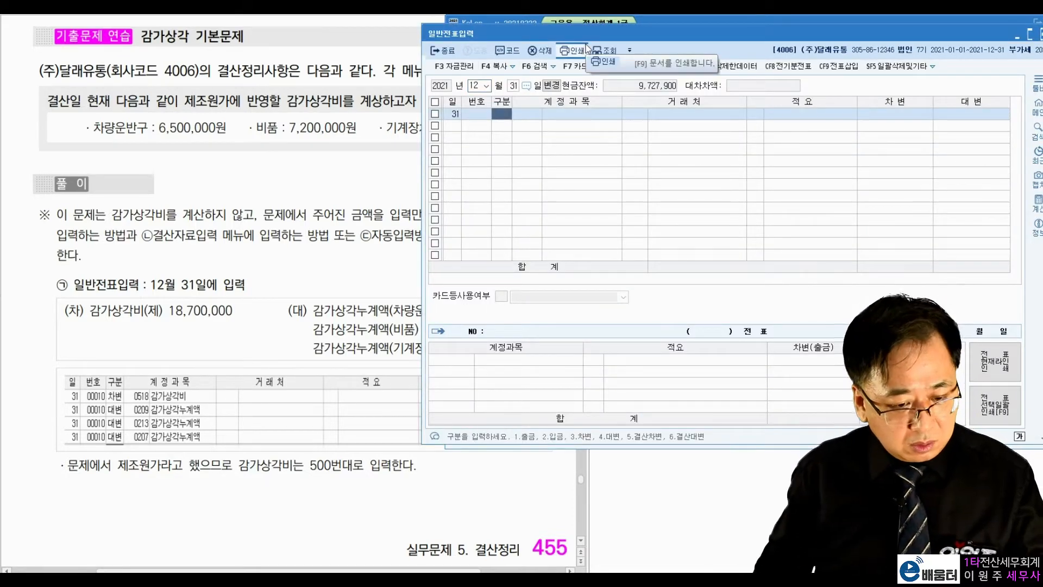
left_click(139, 323)
left_click_drag(170, 310, 218, 310)
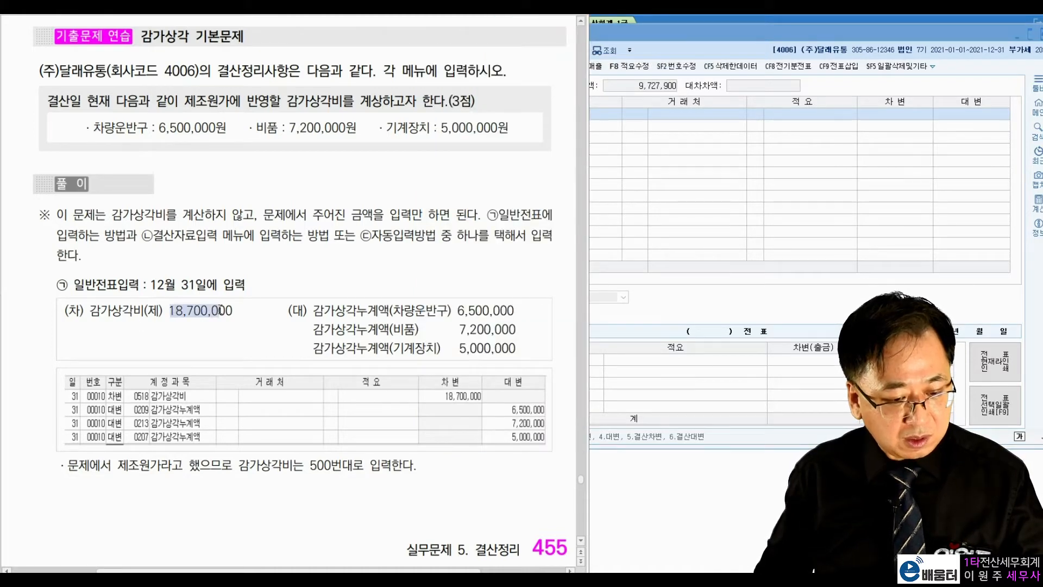
left_click(310, 319)
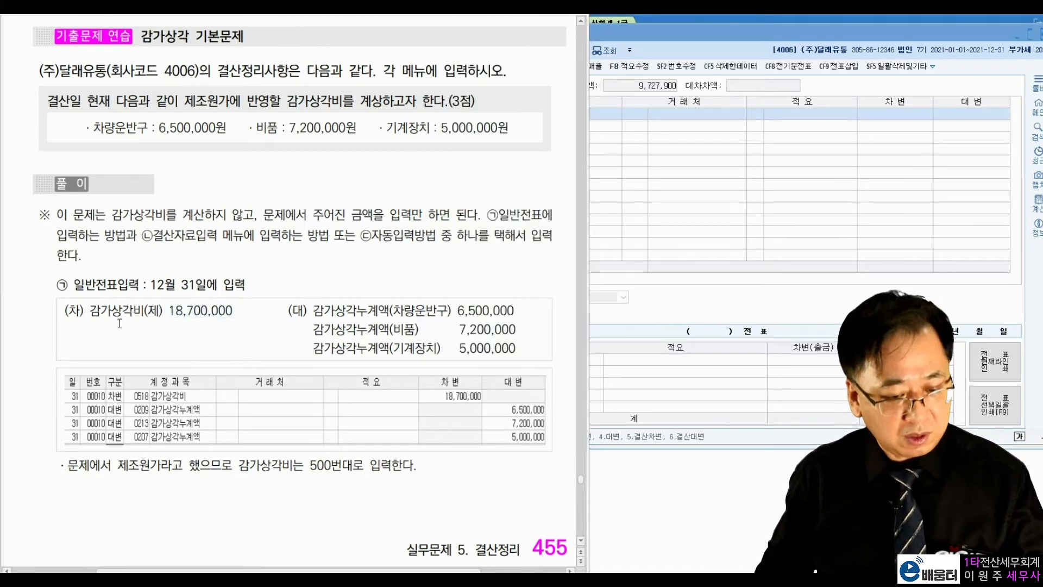
left_click(692, 180)
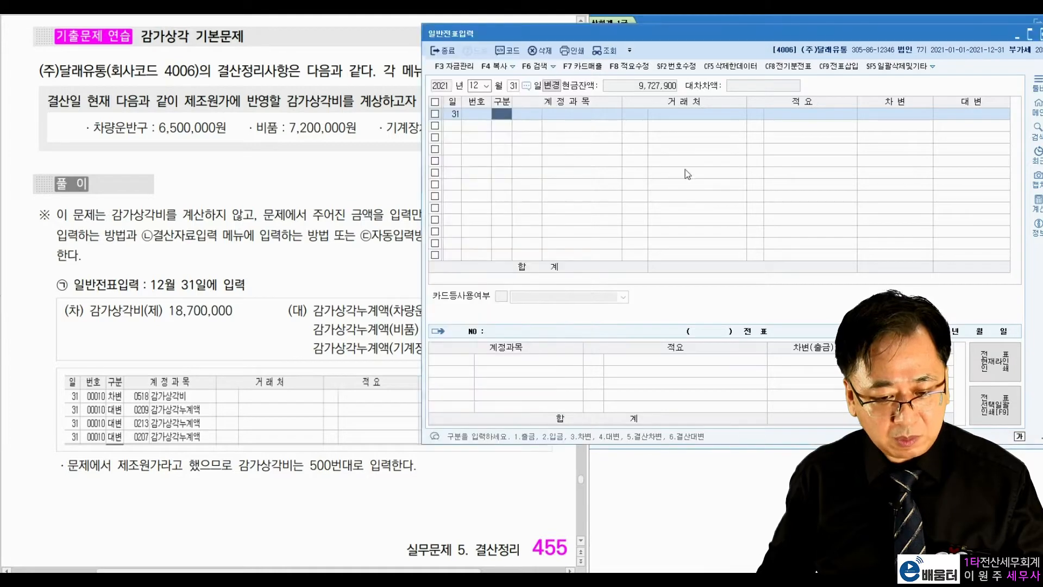
- Add a 6,500,000 credit line to 0209 감가상각누계액
key("4")
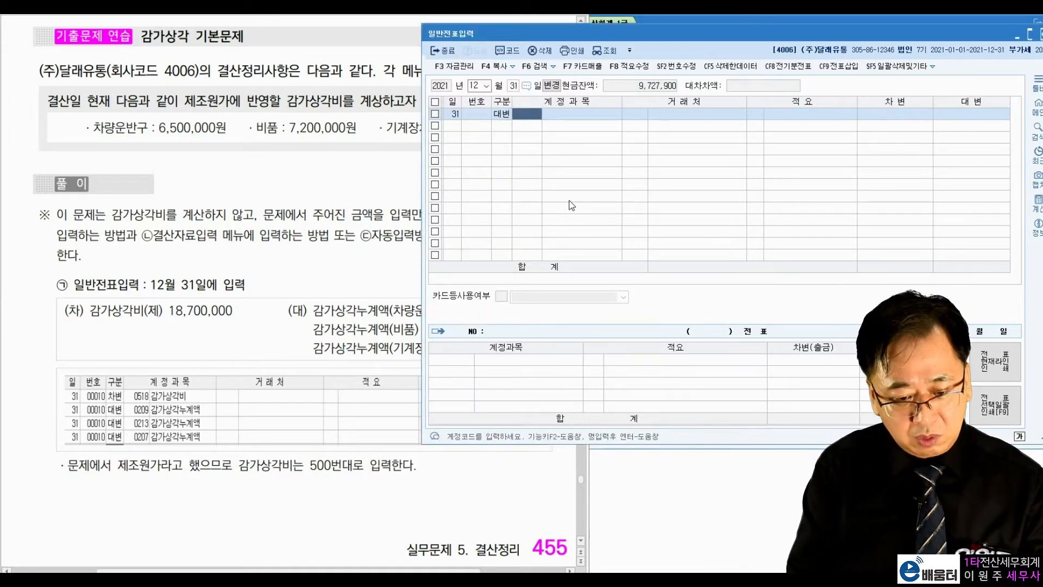
type("감가")
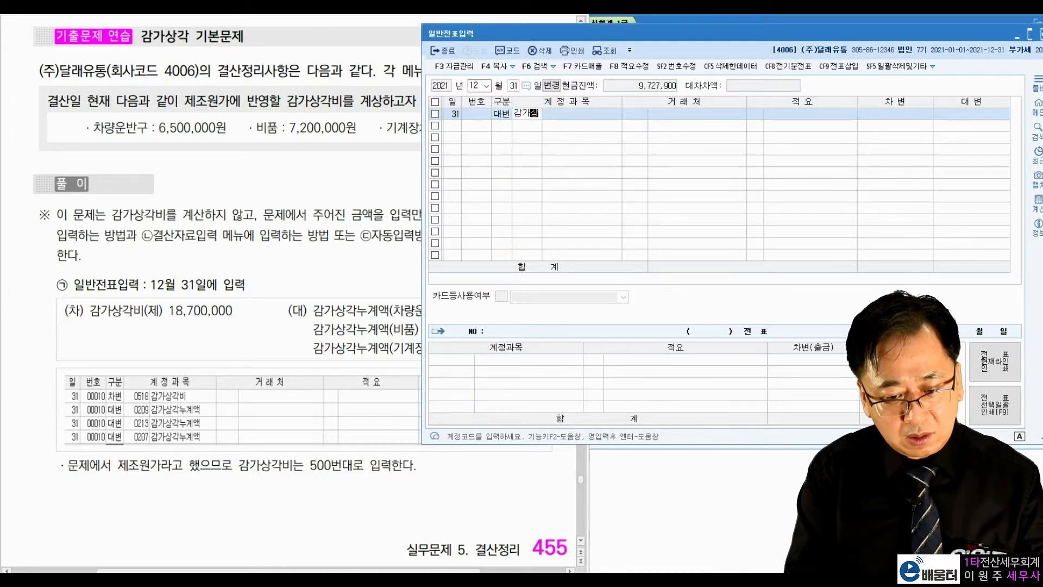
type("상")
key("Return")
key("Down")
key("Down")
key("Down")
key("Down")
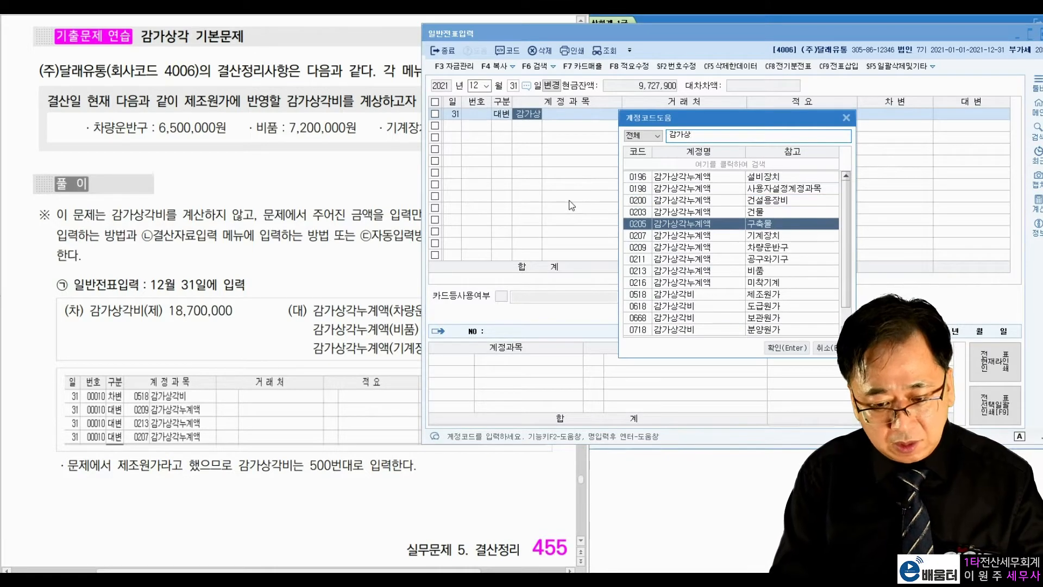
key("Down")
key("Down")
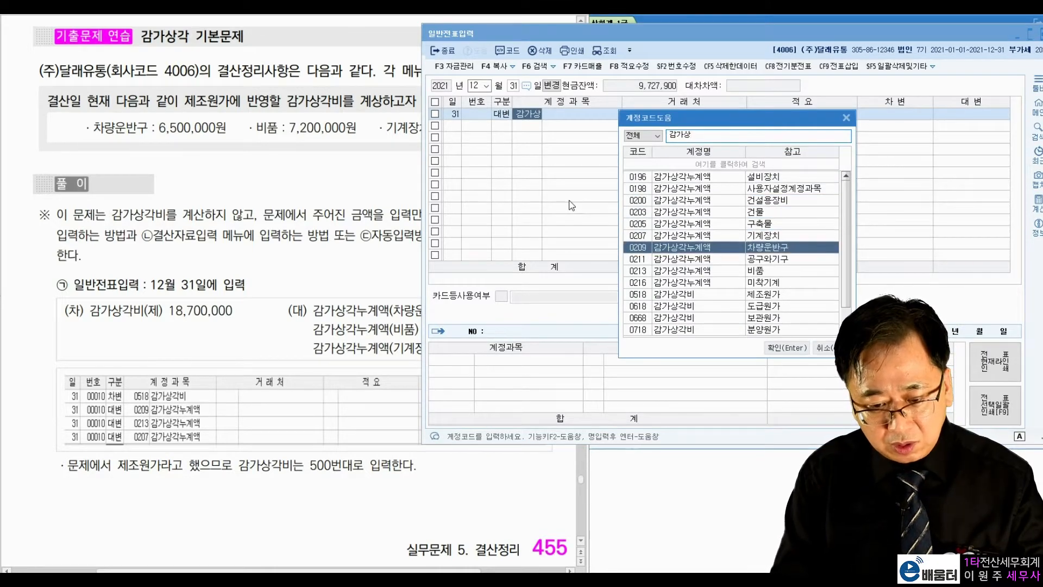
key("Return")
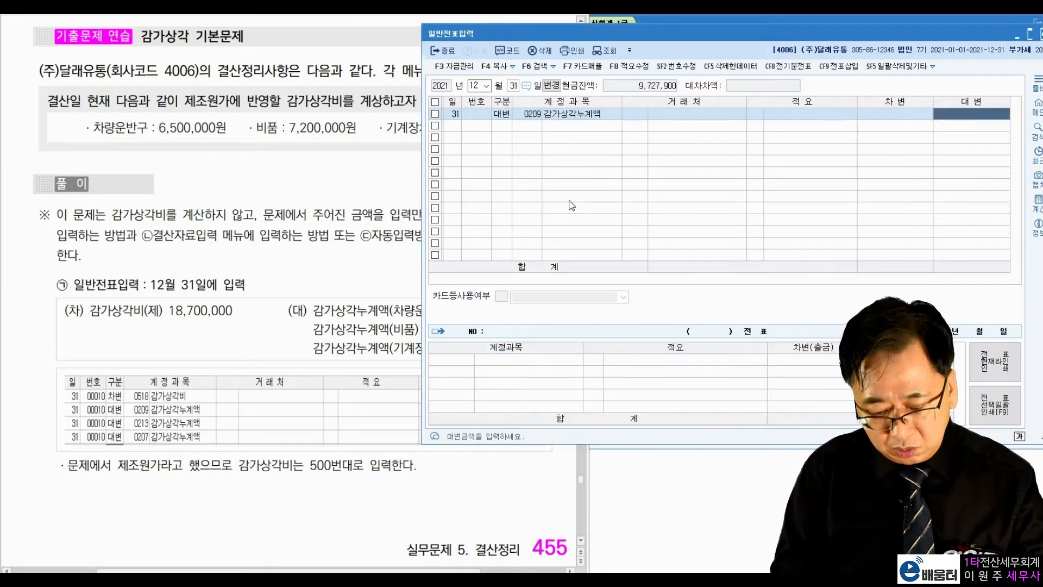
type("65")
key("Return")
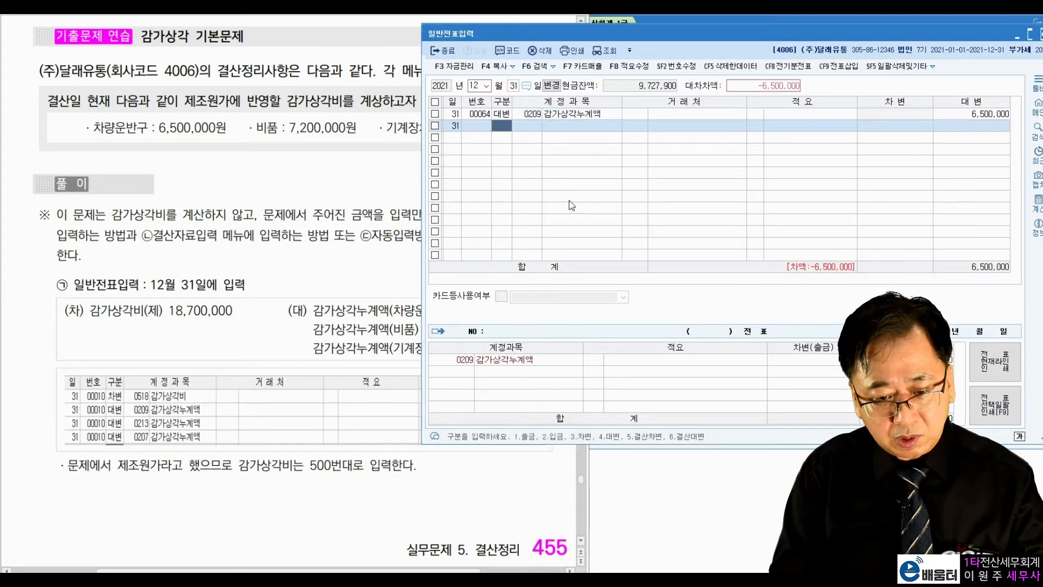
- Add a 7,200,000 credit to 0213 감가상각누계액 and start another credit line
type("빞")
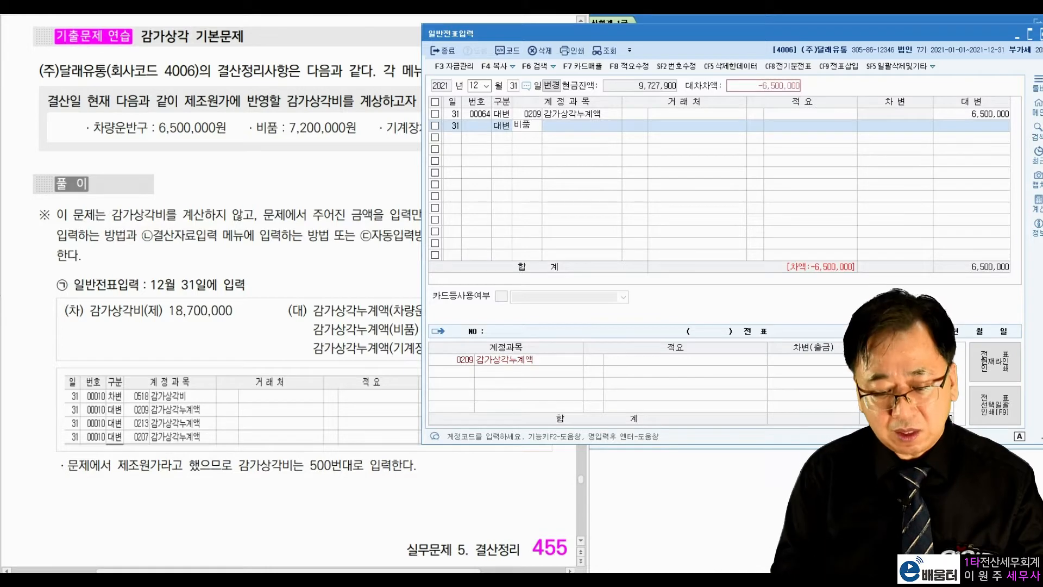
key("Return")
key("Left")
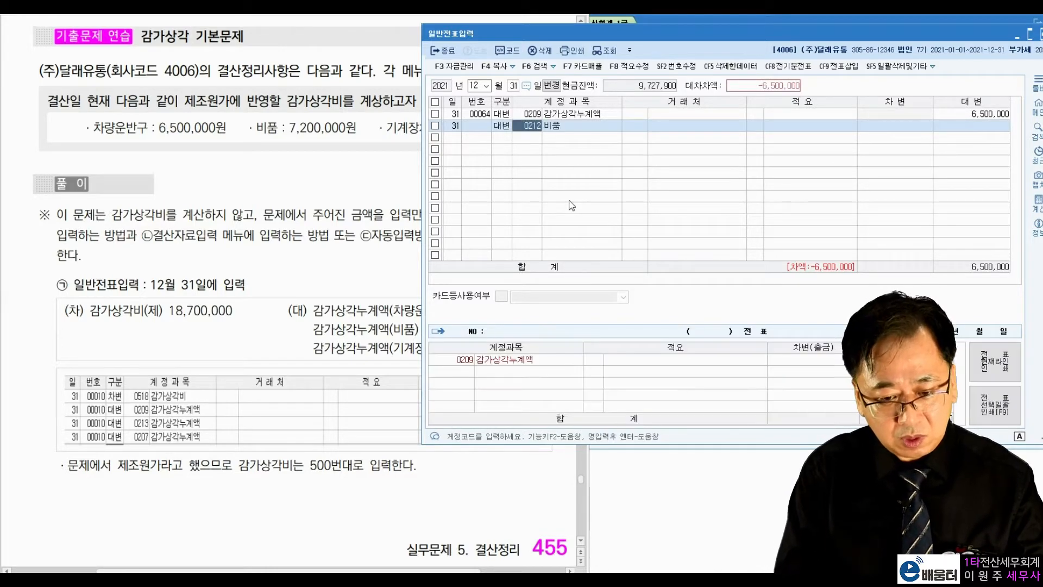
type("감가상")
key("Return")
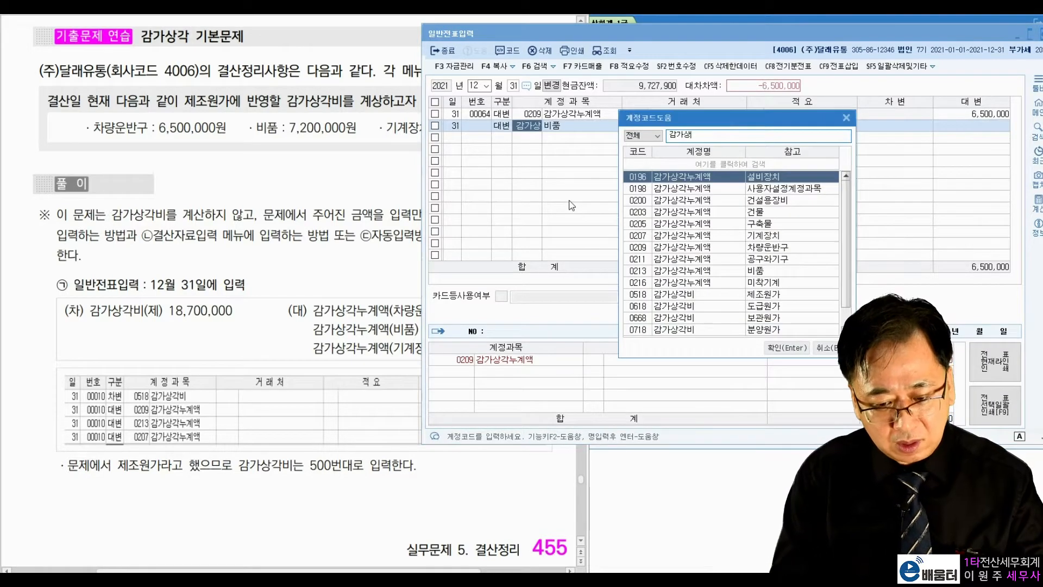
key("Down")
key("Down")
key("Down")
key("Down")
key("Down")
key("Down")
key("Down")
key("Down")
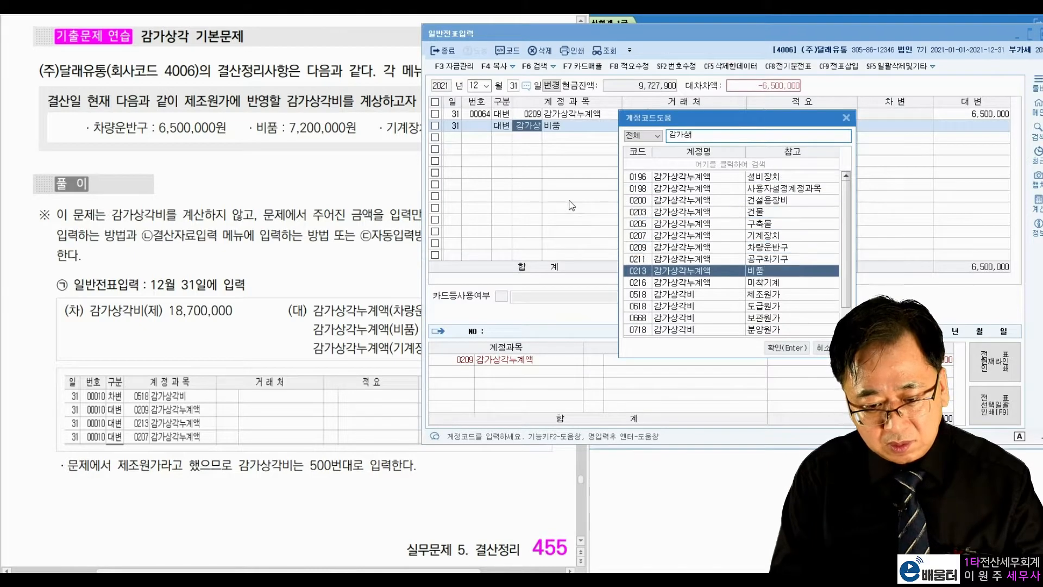
key("Return")
key("Return")
key("Return")
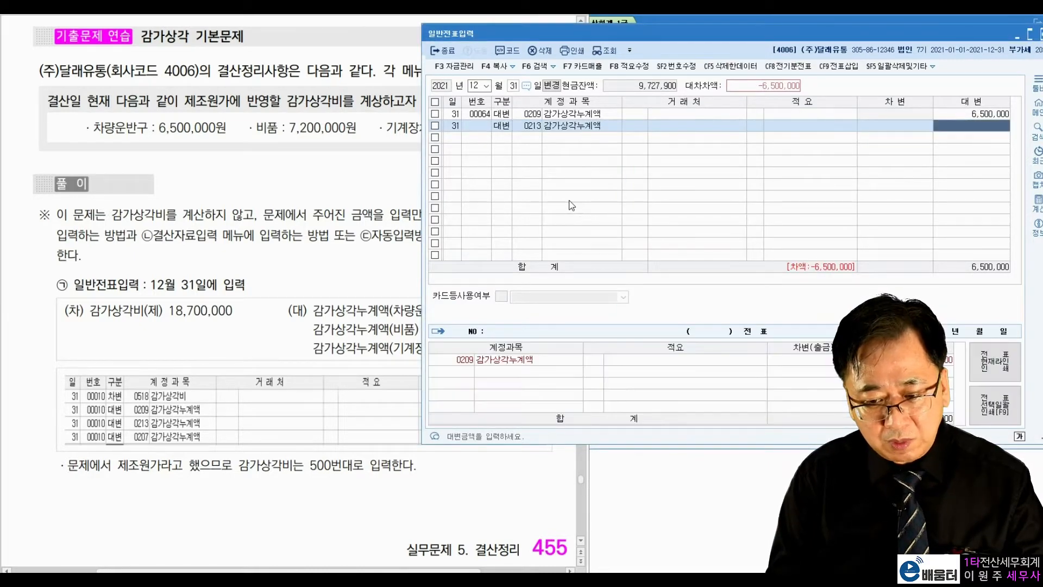
type("7,")
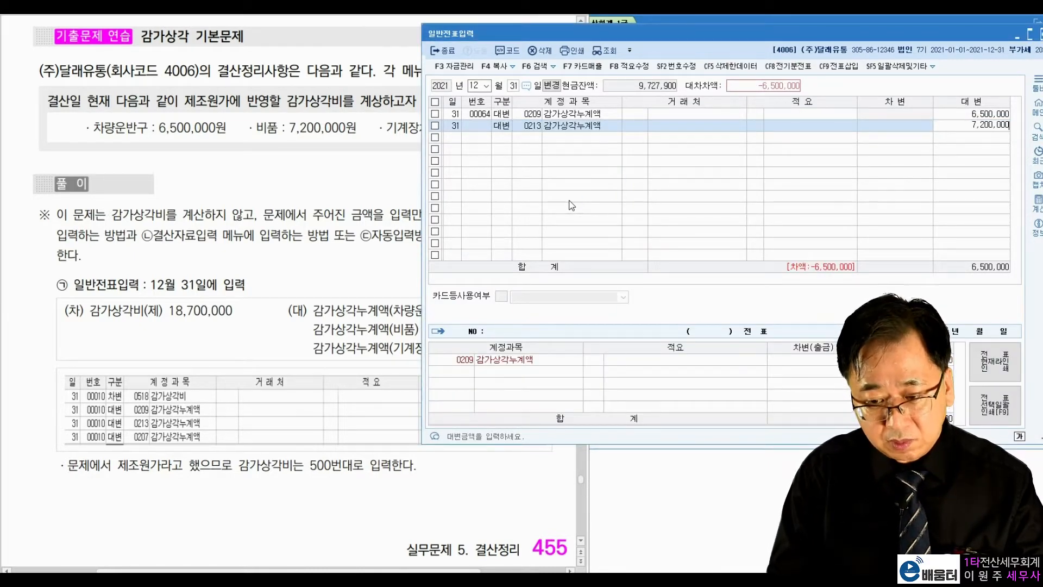
type("200,000")
key("Return")
type("4")
key("Return")
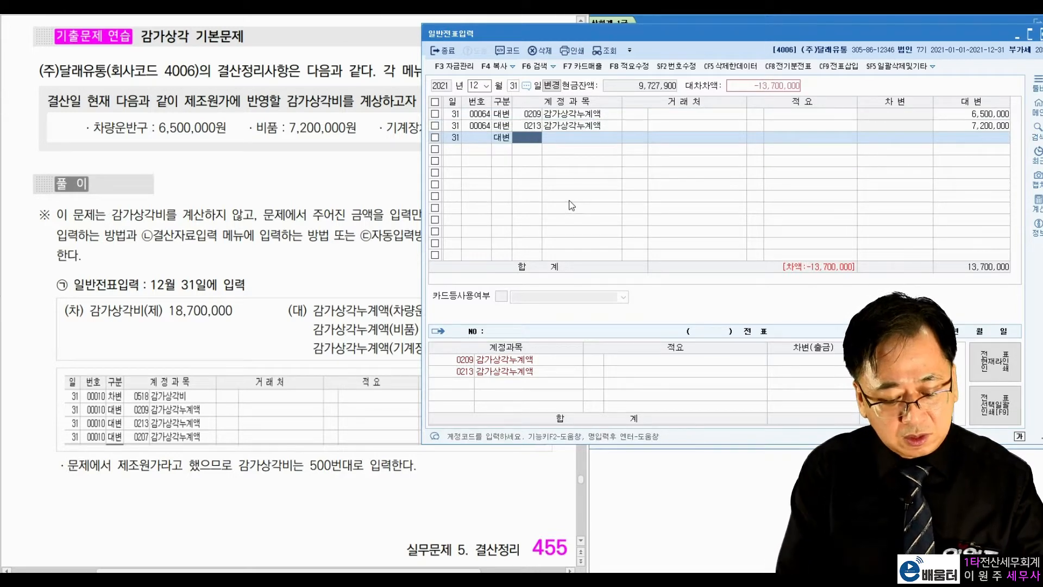
- Pick account 0207 감가상각누계액 for the third credit line
key("Hangul")
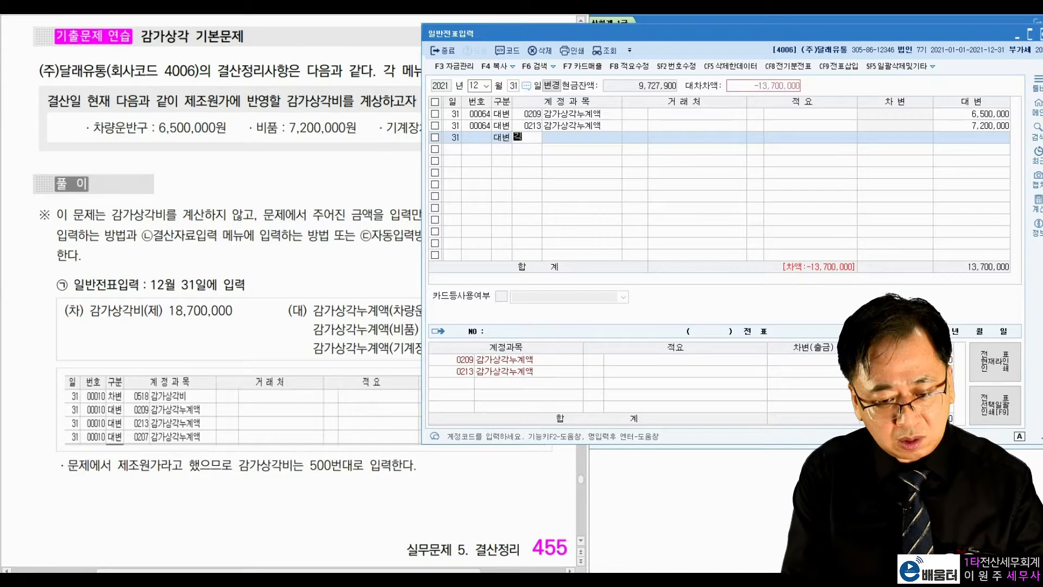
type("기계")
key("Return")
key("Down")
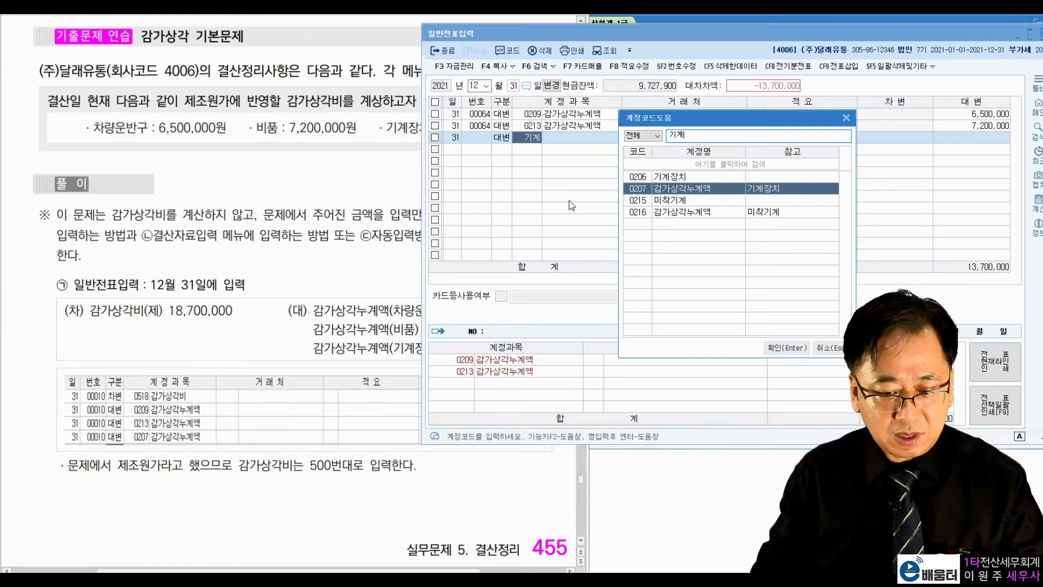
key("BackSpace")
key("BackSpace")
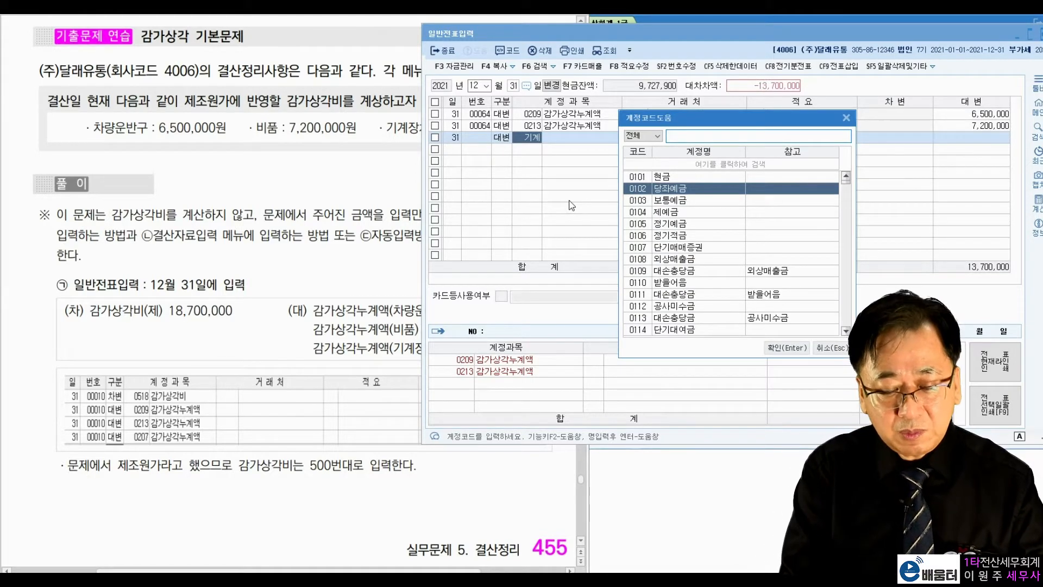
type("감가상")
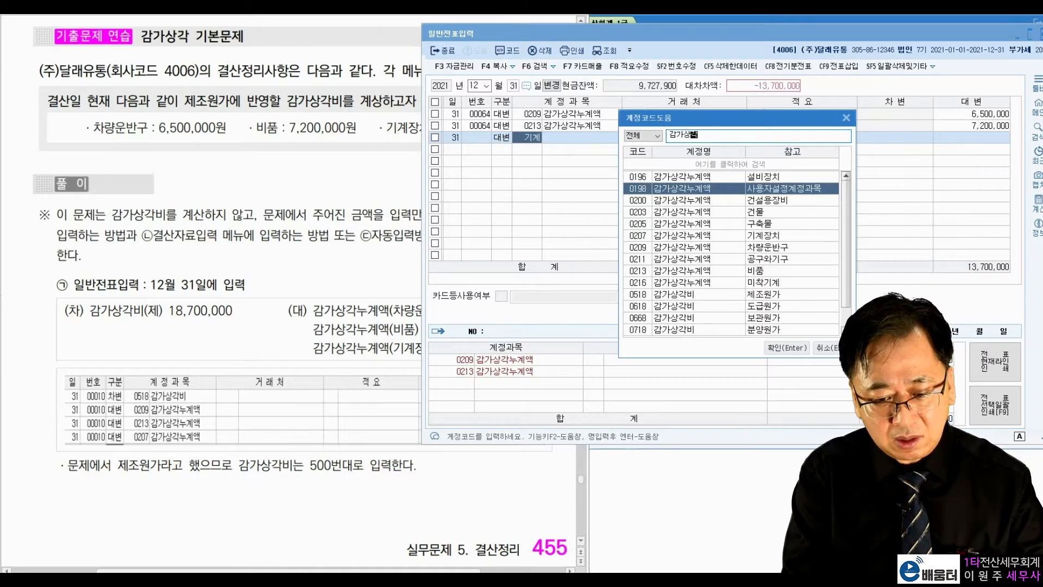
type("각누")
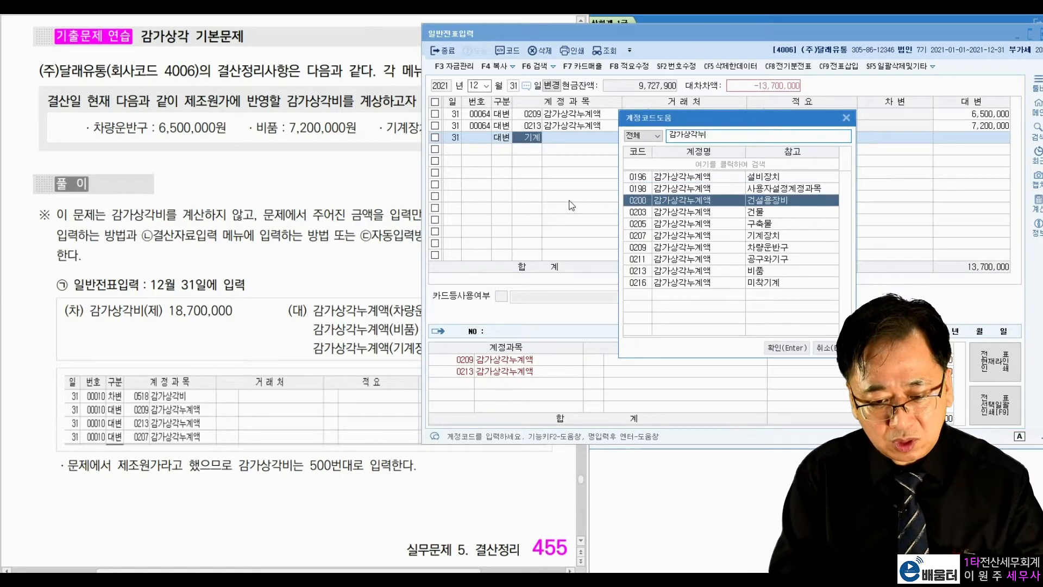
key("BackSpace")
key("Down")
key("Down")
key("Down")
key("Return")
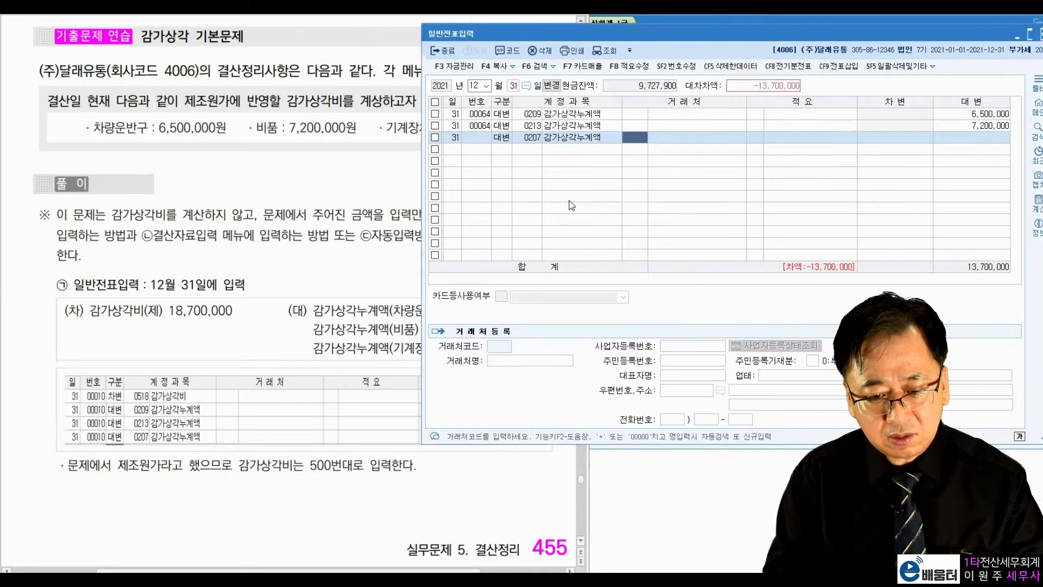
- Enter 5,000,000 as the credit amount for 0207
key("Return")
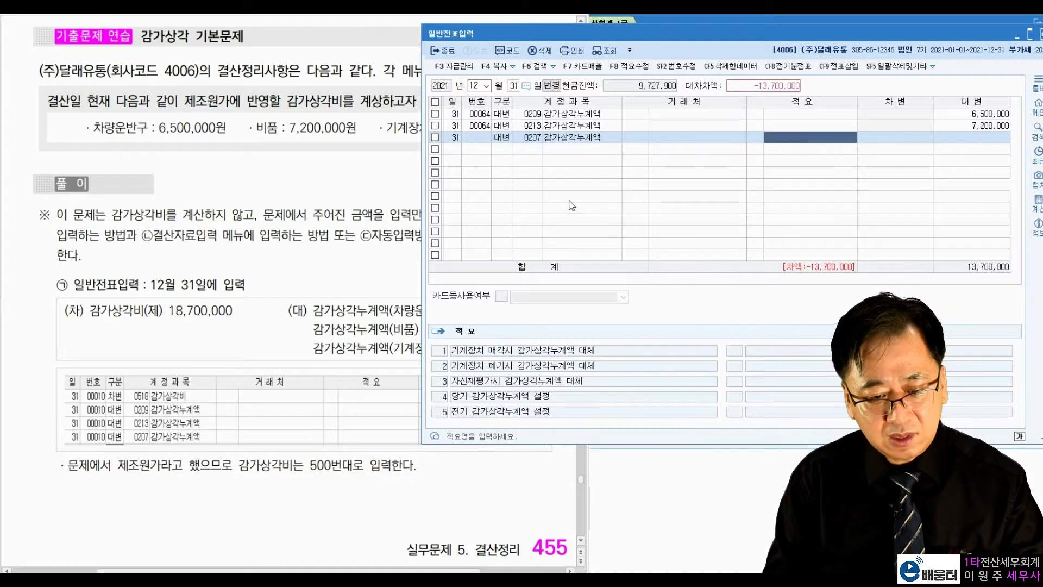
key("Return")
left_click(190, 148)
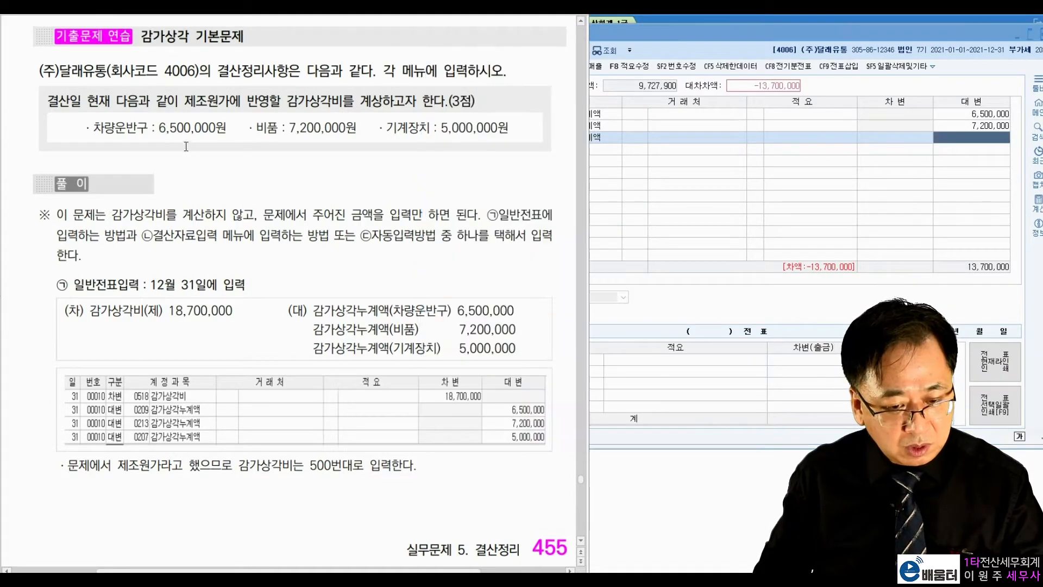
left_click(1006, 145)
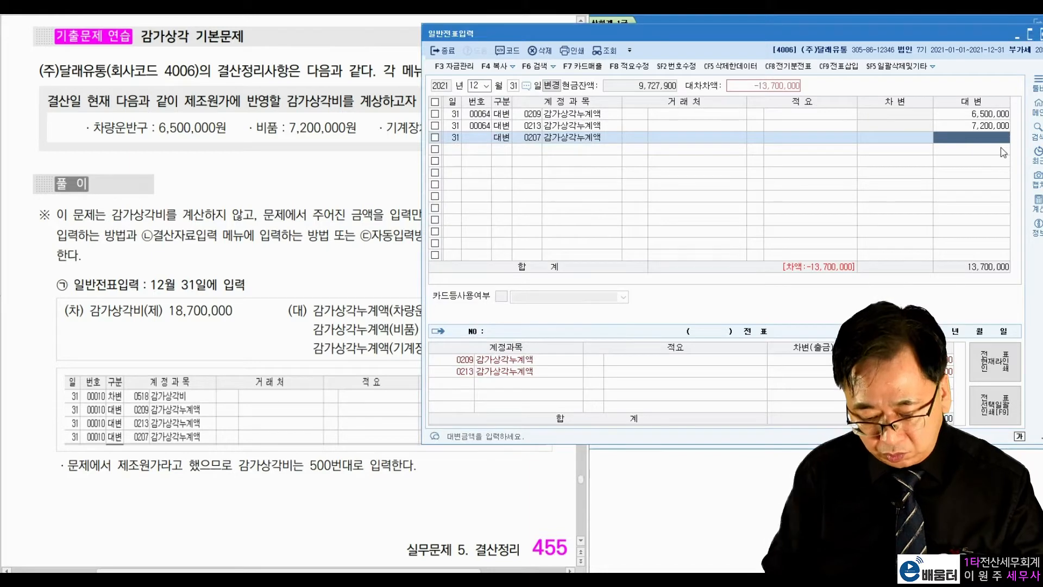
type("5000000")
key("Return")
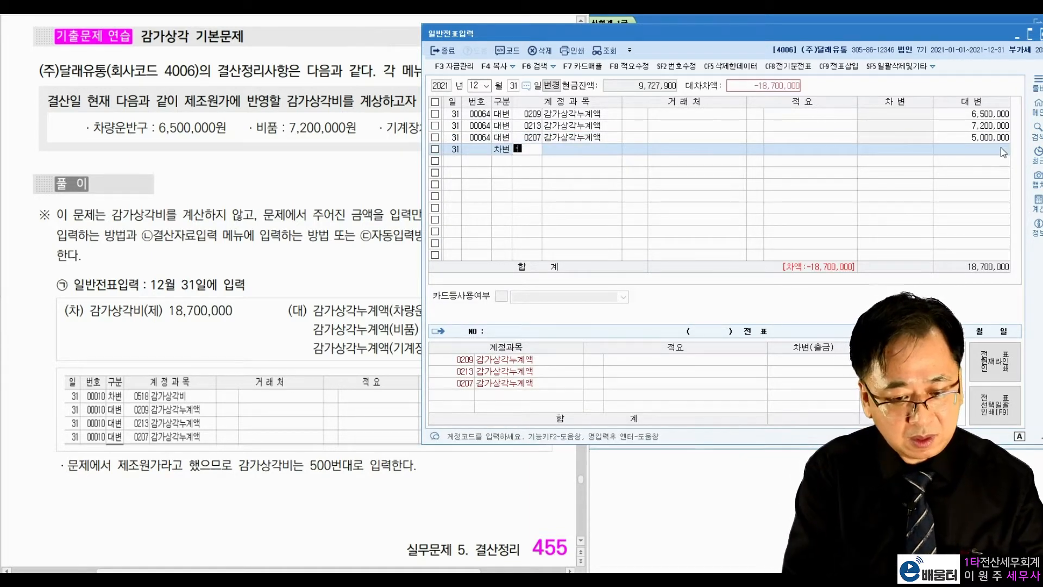
- Add an 18,700,000 debit line to 0518 감가상각비
type("감가상")
key("Return")
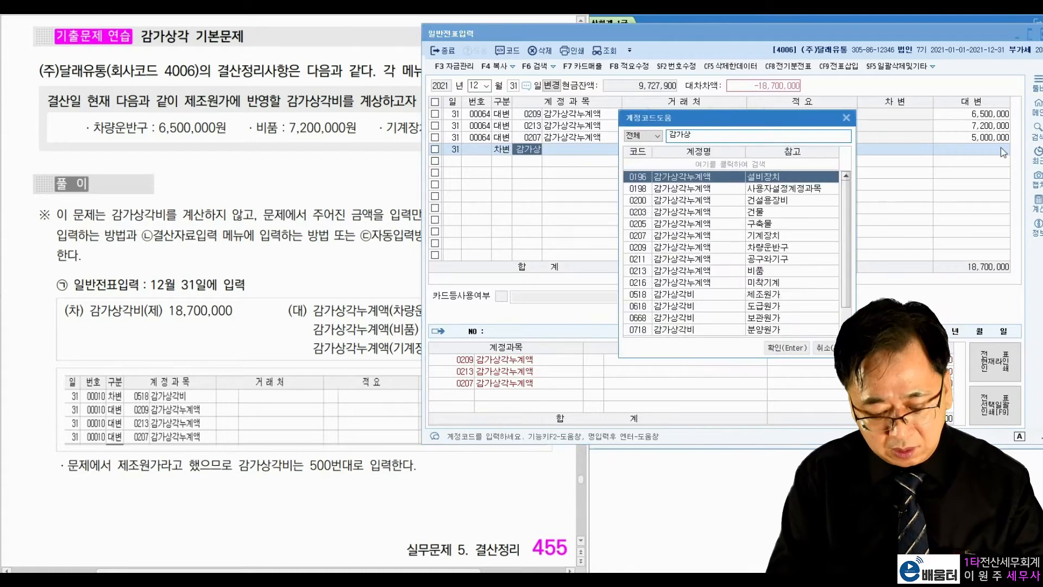
key("Down")
key("Down")
key("Down")
key("Down")
key("Down")
key("Down")
key("Down")
key("Down")
key("Down")
key("Down")
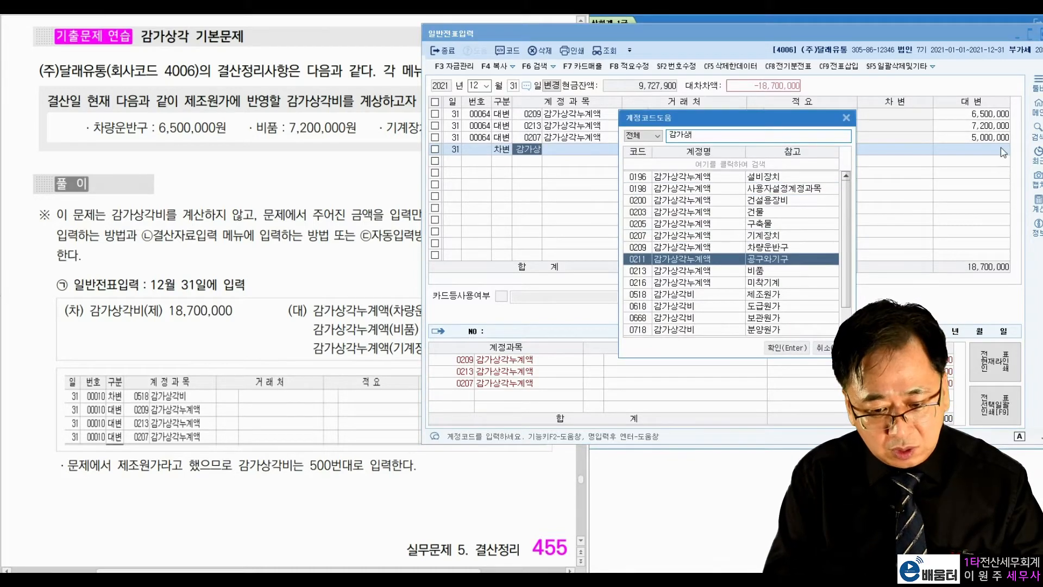
key("Return")
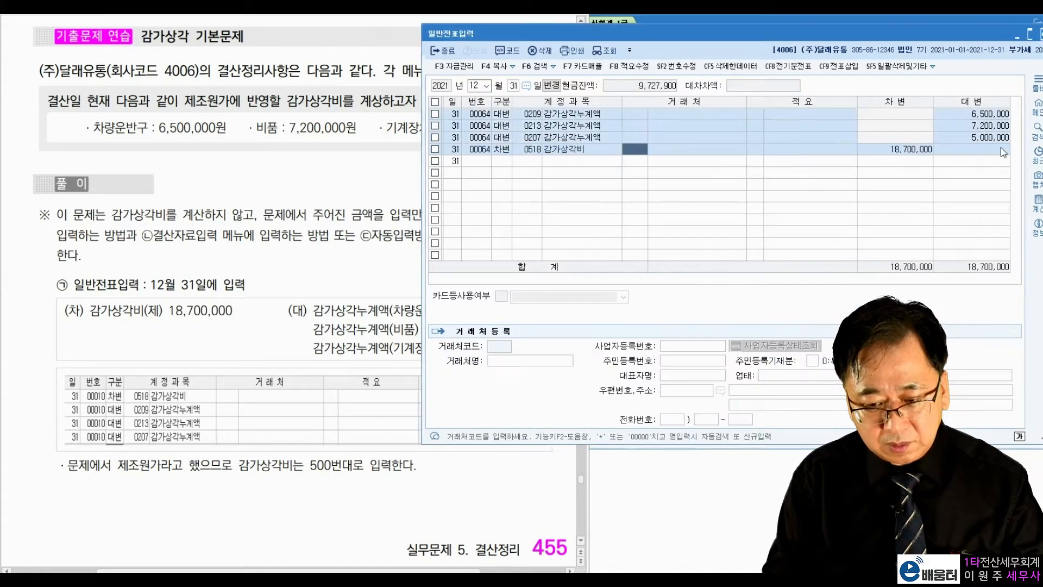
key("Return")
key("Return")
key("Return")
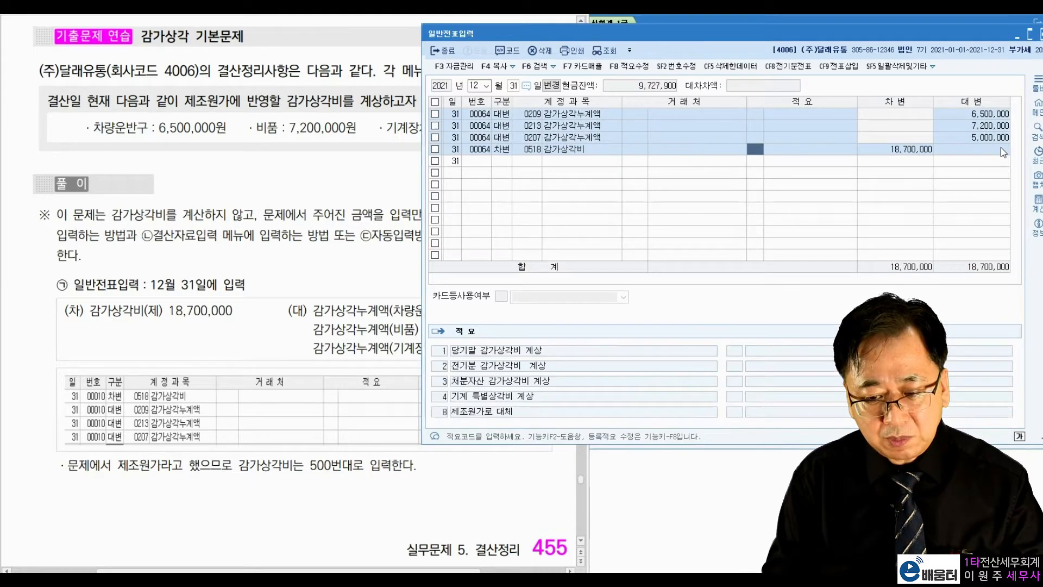
- Save the balanced voucher, then delete all its lines with F5
key("Return")
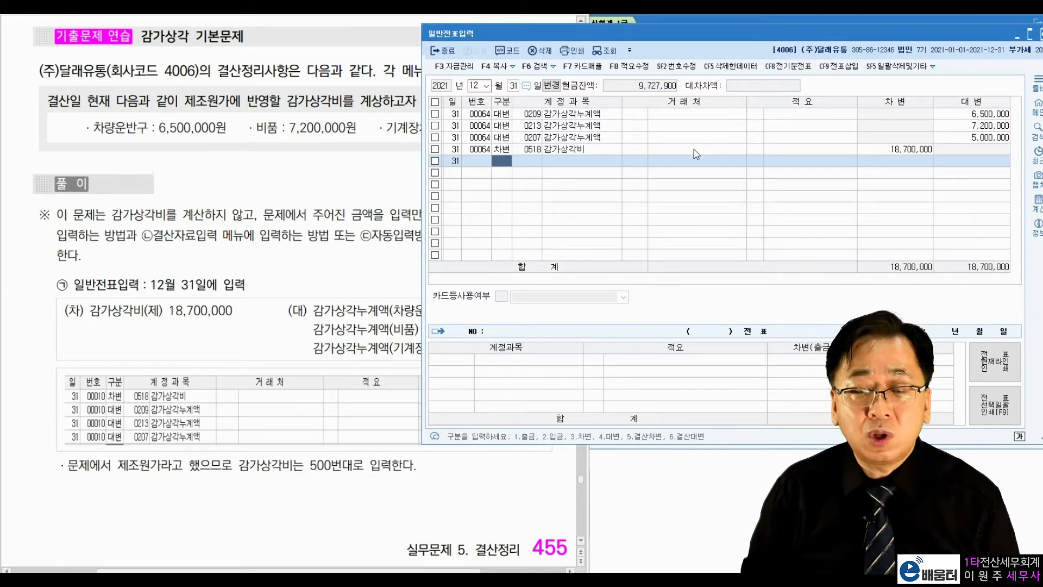
left_click_drag(714, 37, 394, 130)
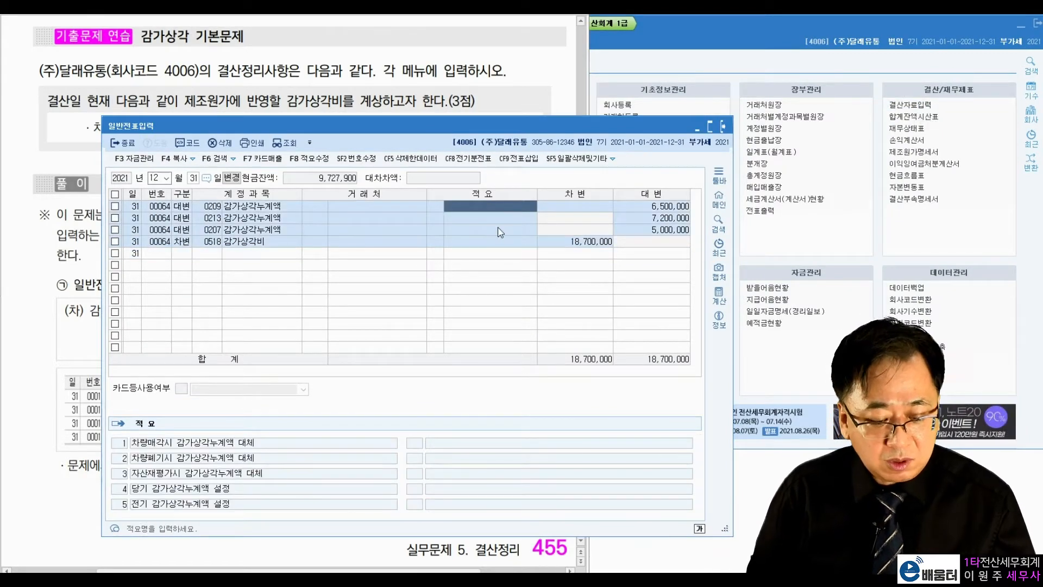
key("F5")
key("F5")
key("F5")
key("F5")
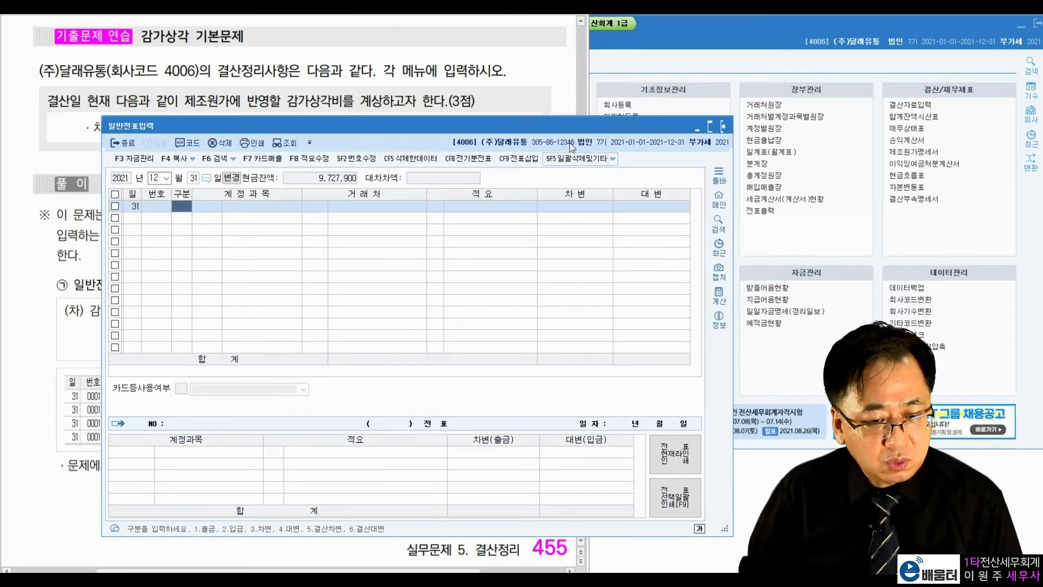
- Close the voucher screen and open 결산자료입력 for 01–12, answering the load-data prompt
left_click(727, 124)
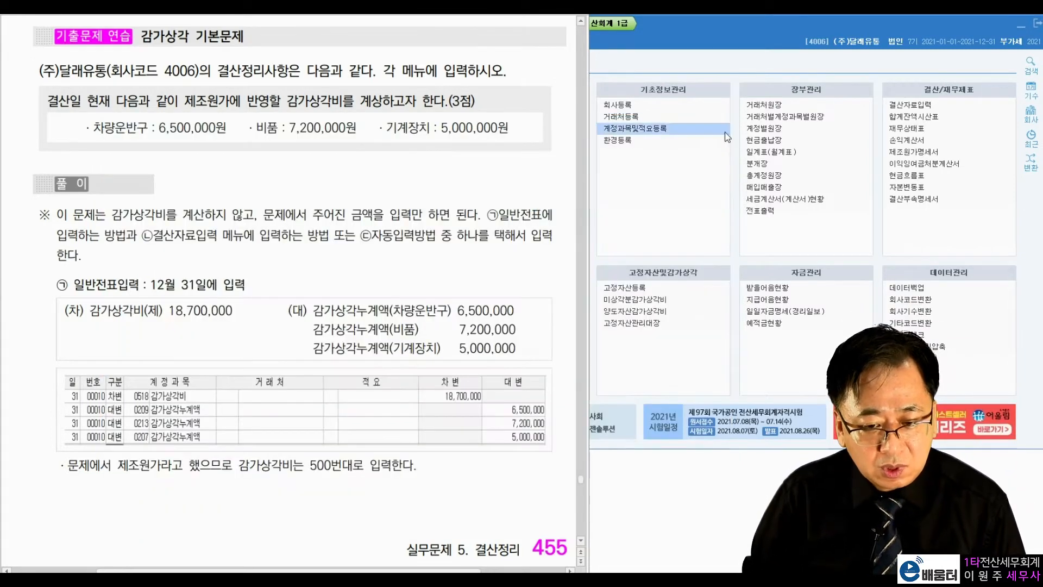
left_click(748, 82)
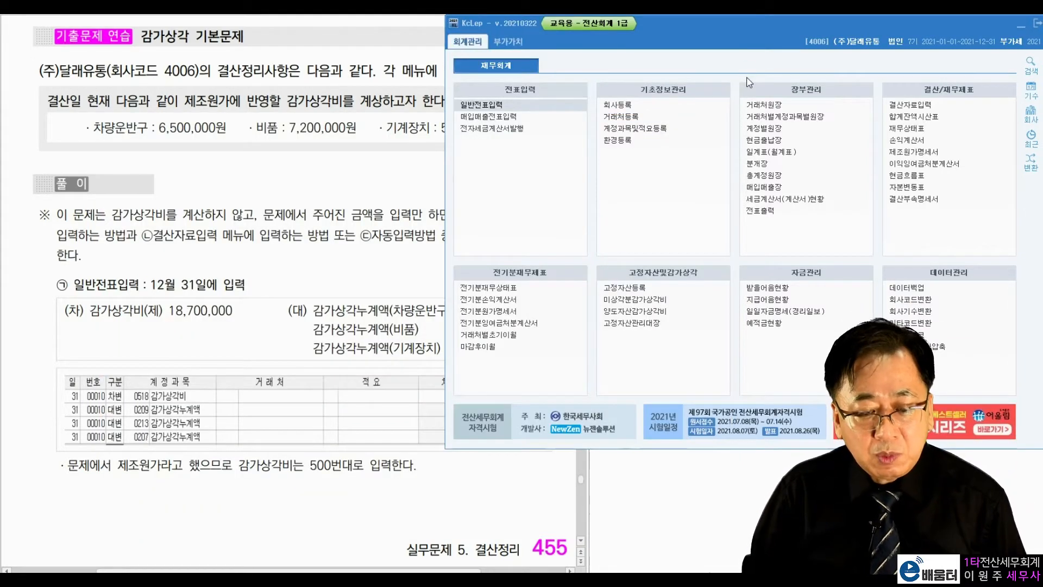
left_click(922, 105)
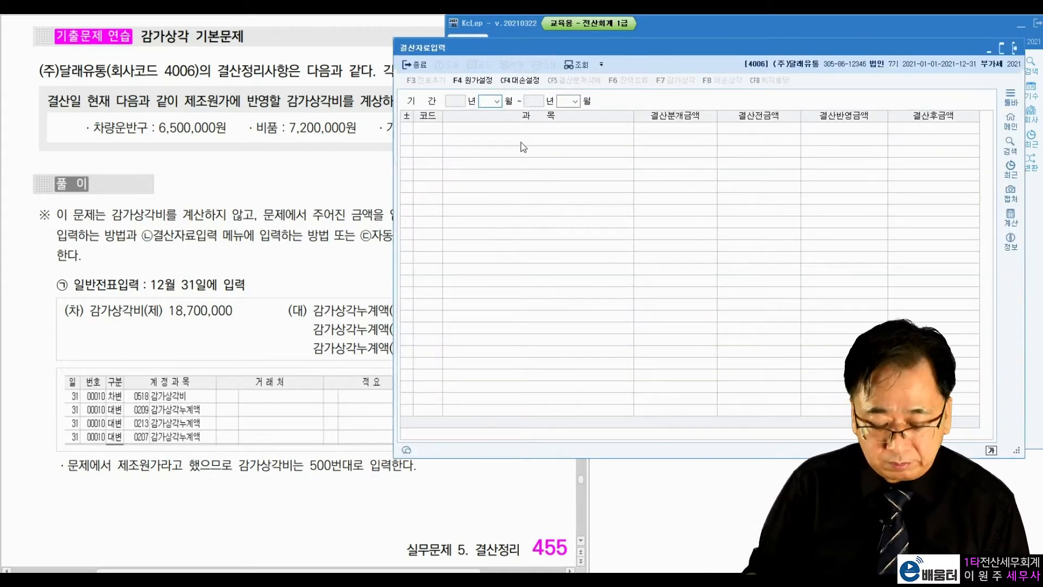
type("0112")
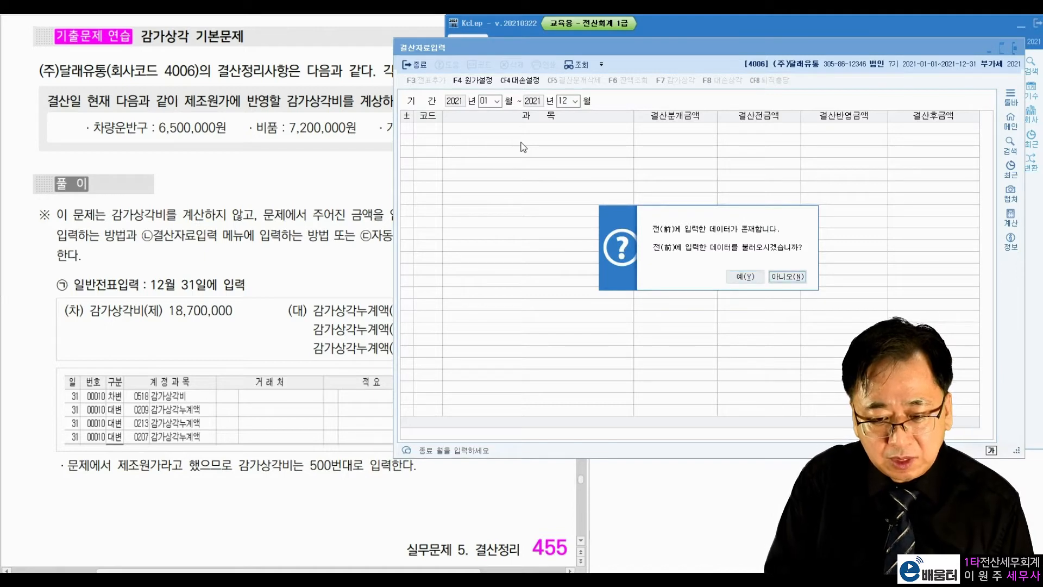
key("Return")
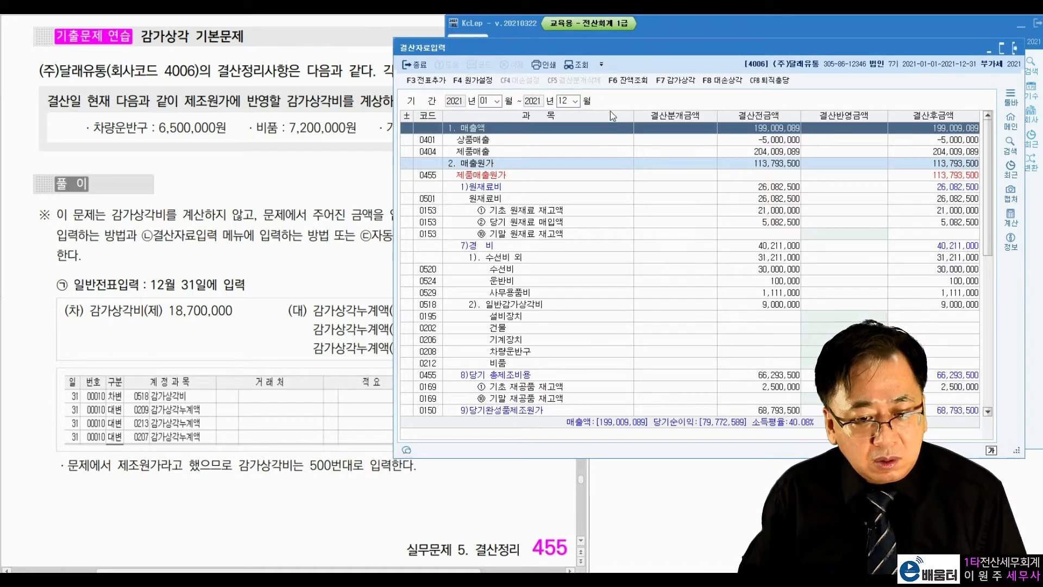
- Check the 제조원가에 반영 note and locate the machinery, vehicle and fixtures depreciation rows
left_click_drag(688, 54, 706, 49)
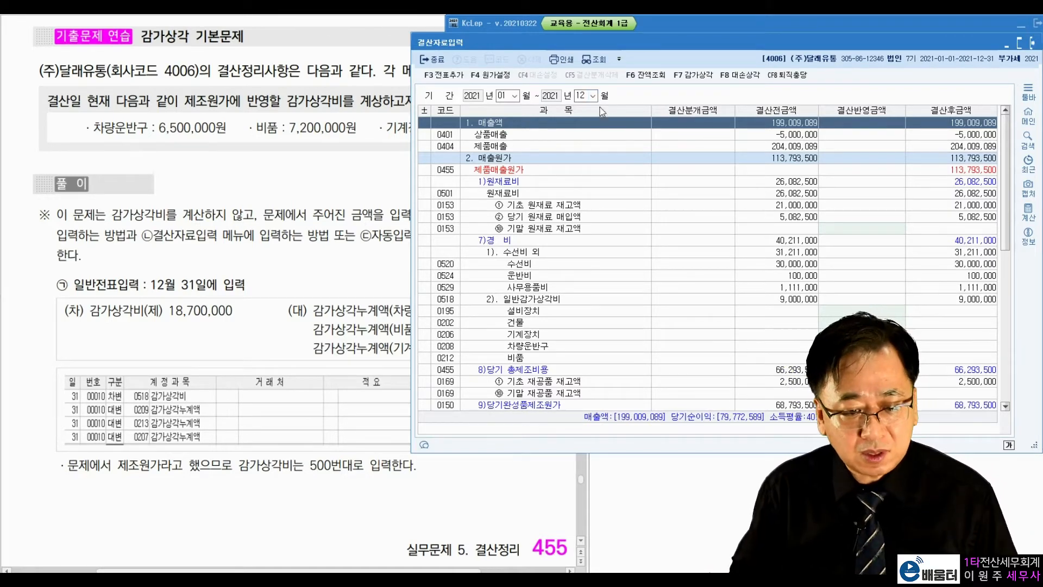
left_click(290, 112)
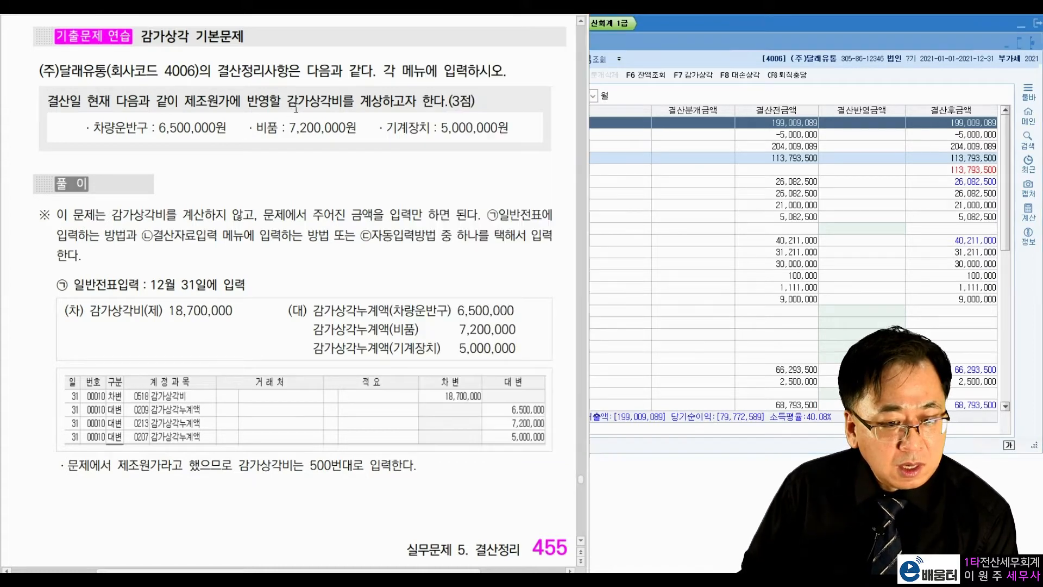
left_click(678, 184)
left_click(191, 105)
left_click_drag(191, 105, 269, 104)
left_click(717, 174)
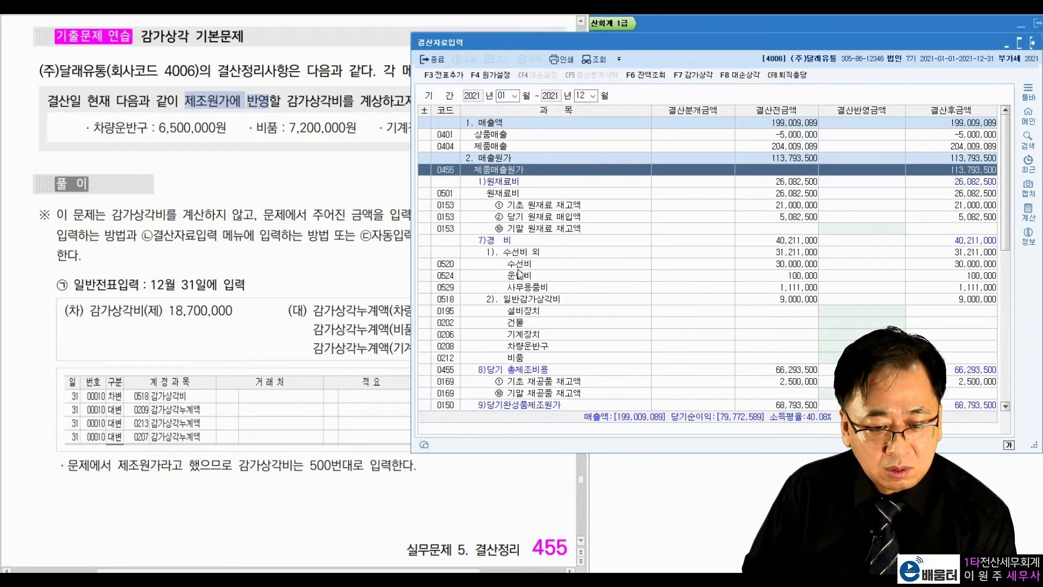
left_click(523, 299)
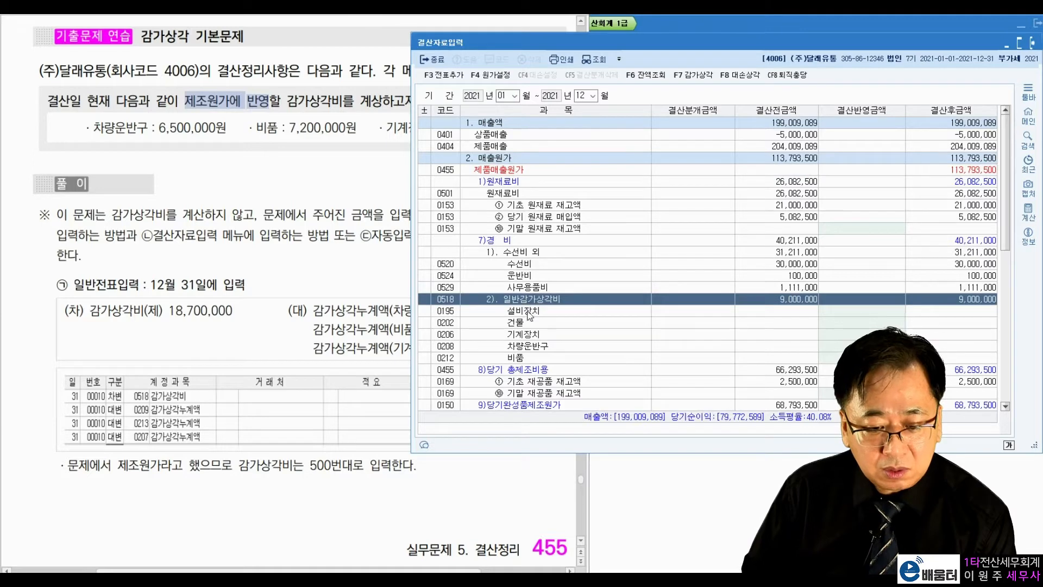
left_click(529, 334)
left_click(531, 348)
left_click(531, 360)
left_click(531, 363)
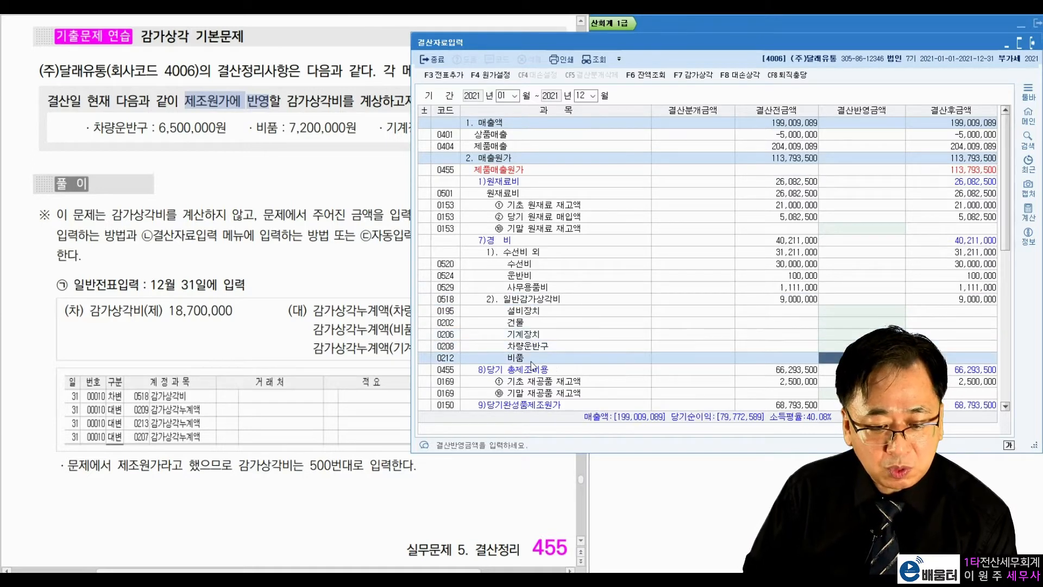
left_click(836, 337)
- Enter 5,000,000 machinery, 6,500,000 vehicle and 7,200,000 fixtures depreciation in 결산반영금액
type("5,000,000")
key("Return")
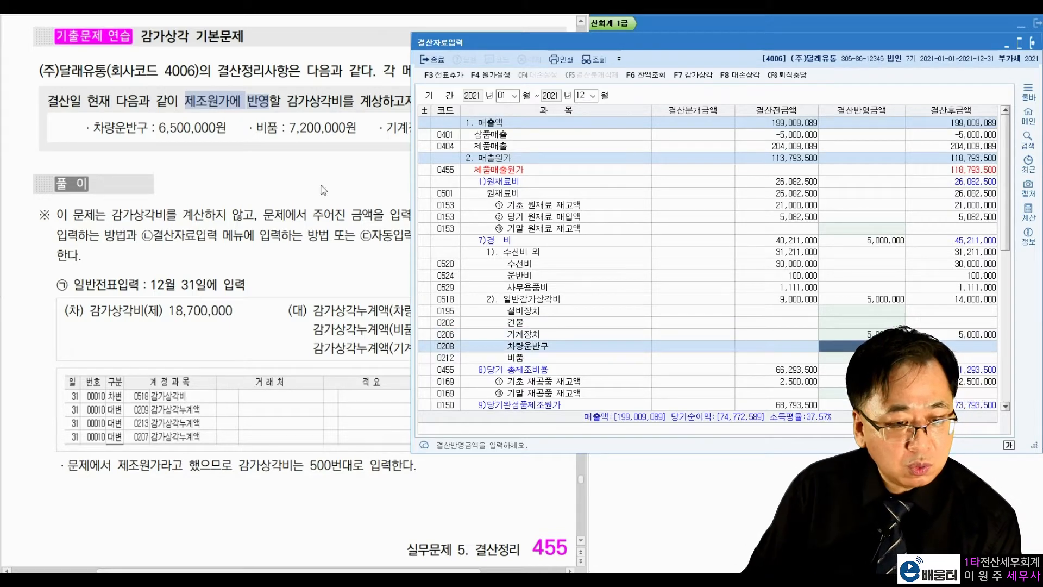
left_click_drag(226, 131, 155, 129)
left_click(850, 346)
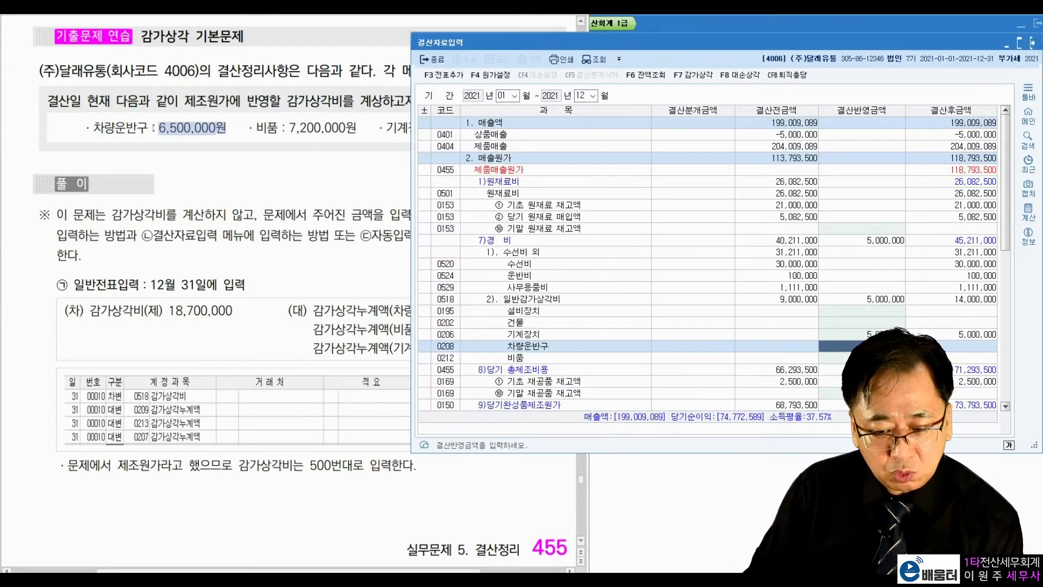
type("6500000")
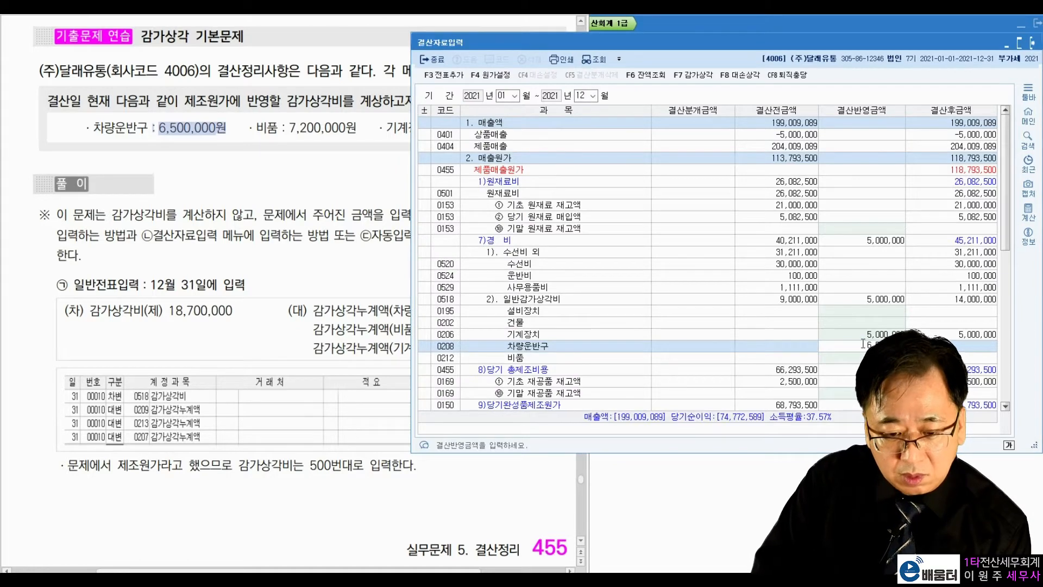
key("Return")
type("7200000")
key("Return")
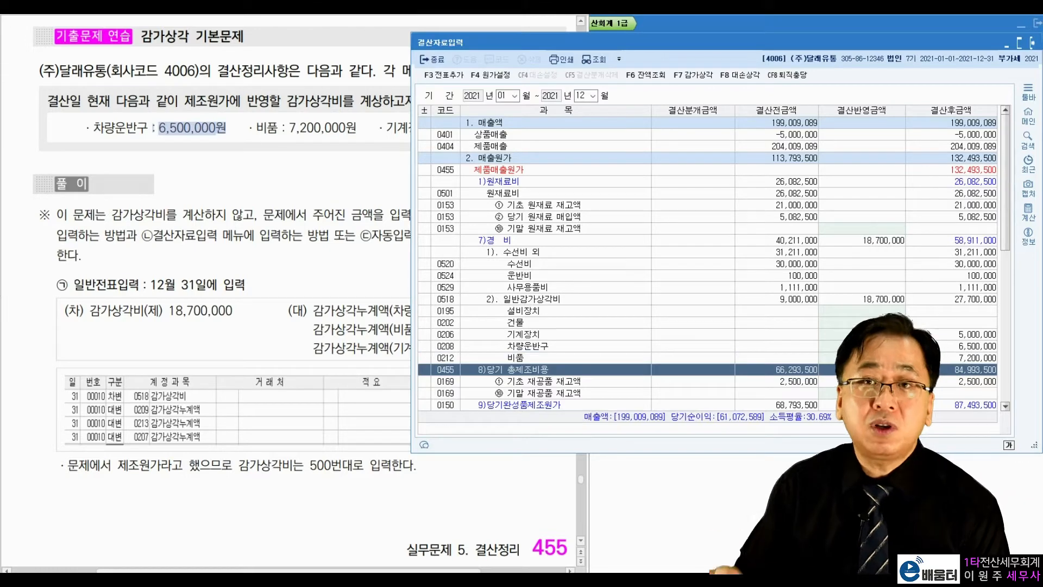
left_click(831, 338)
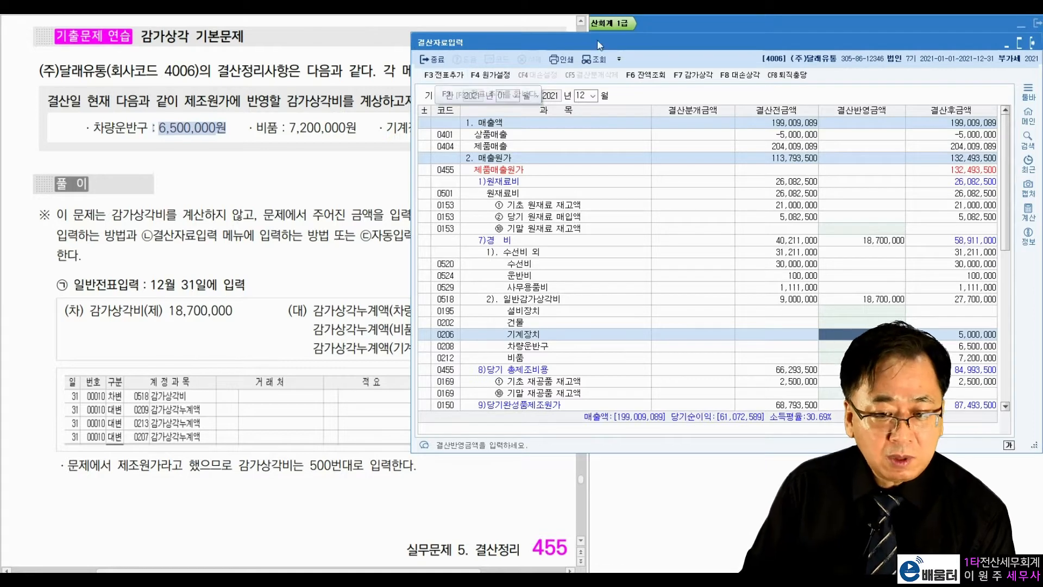
- Check the December 31 general journal, then close it
left_click(702, 23)
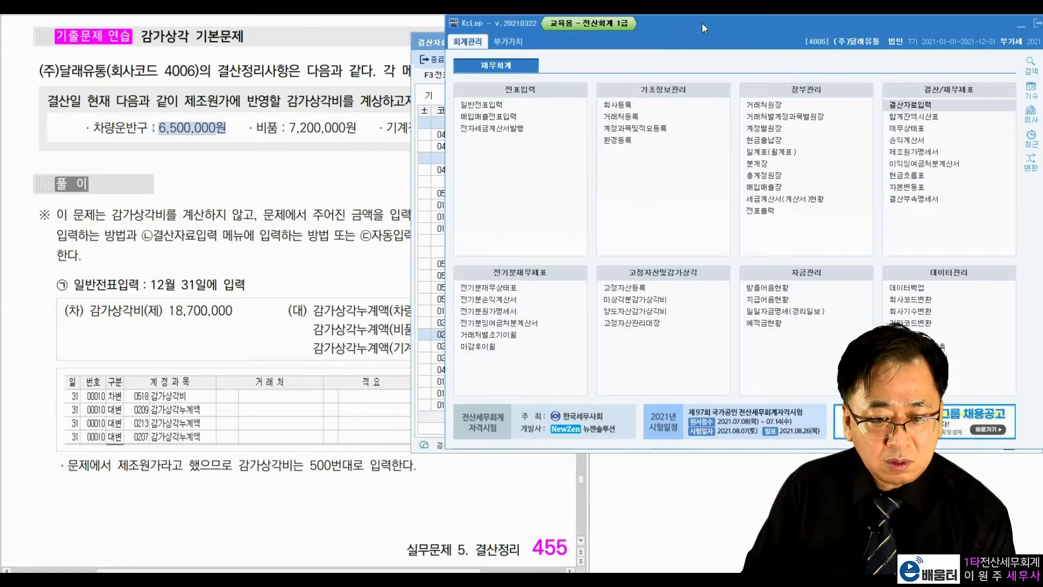
left_click(499, 104)
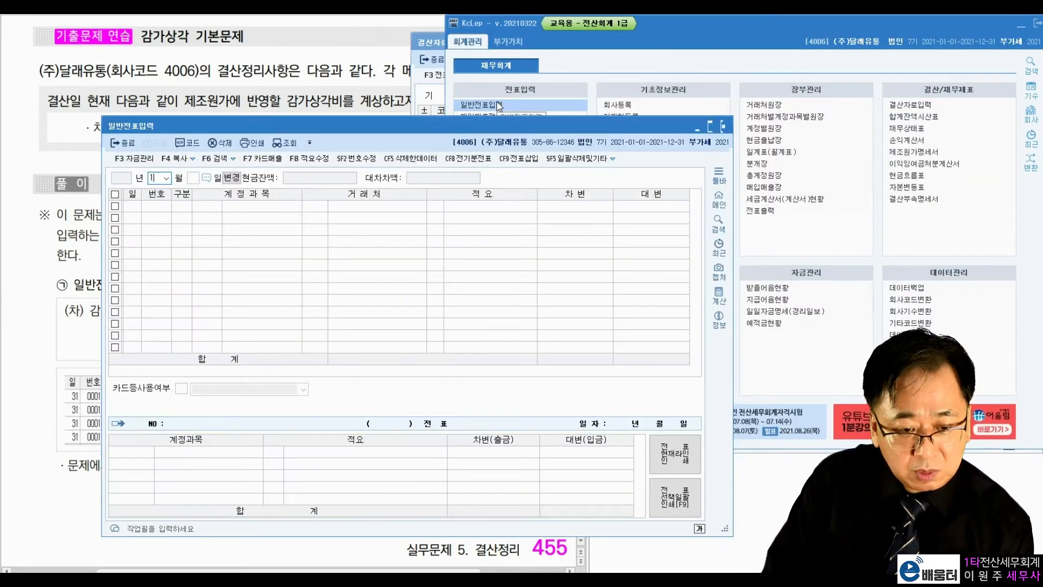
type("31")
key("Return")
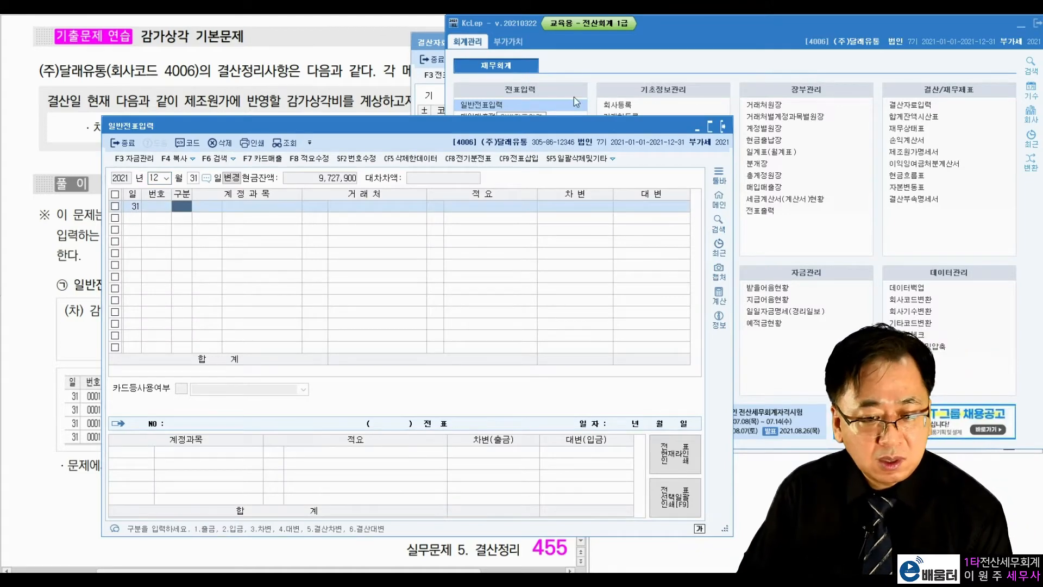
left_click(724, 127)
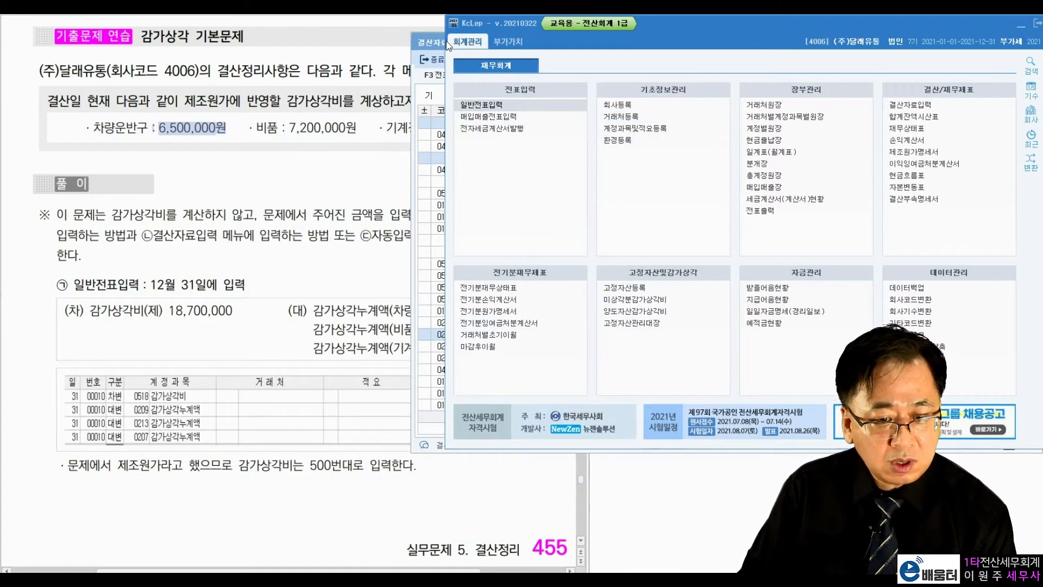
- Generate the closing journal entries with F3 전표추가, confirming 예
left_click(443, 44)
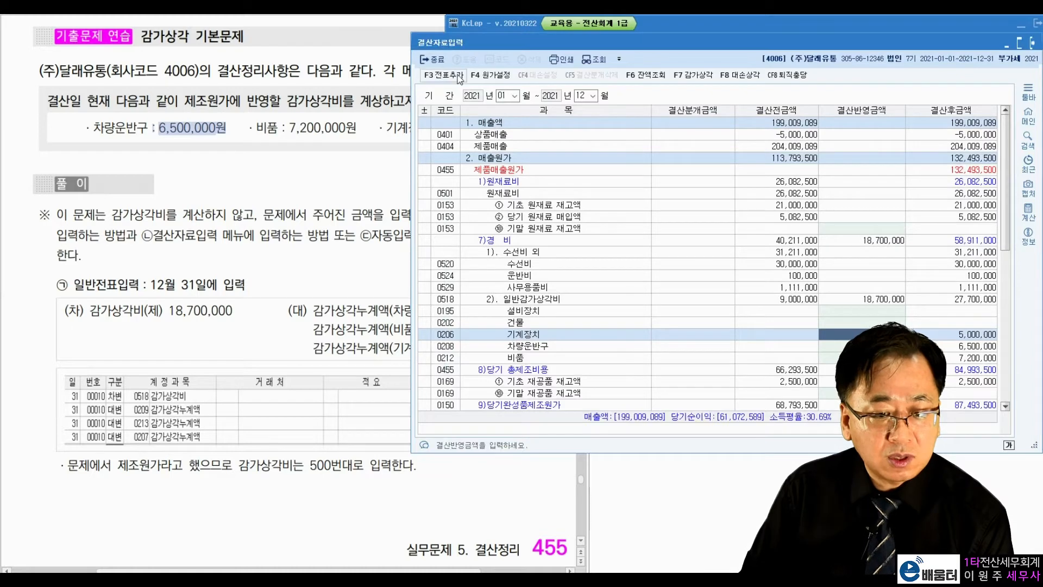
left_click(444, 75)
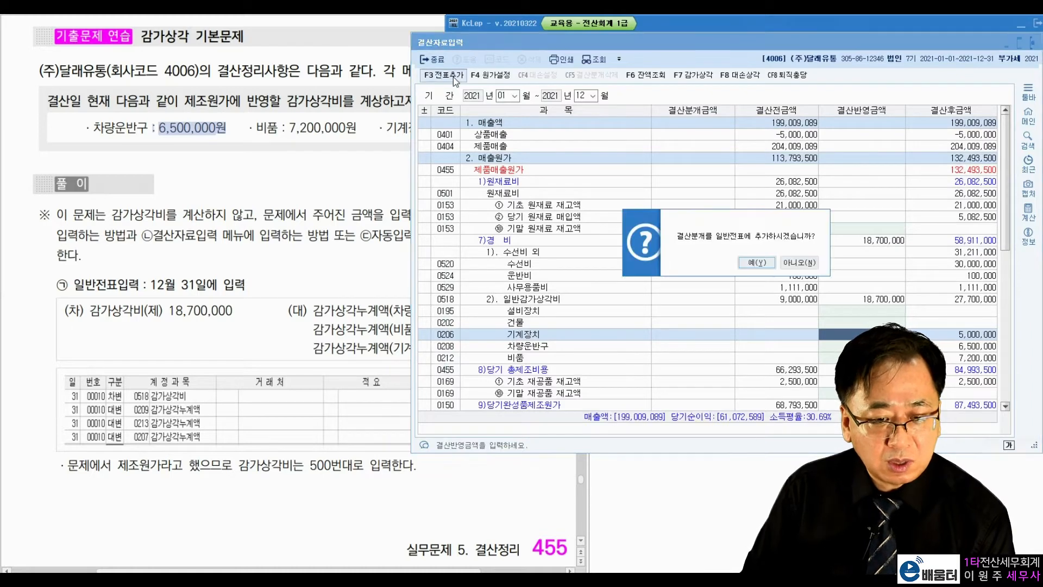
left_click(759, 264)
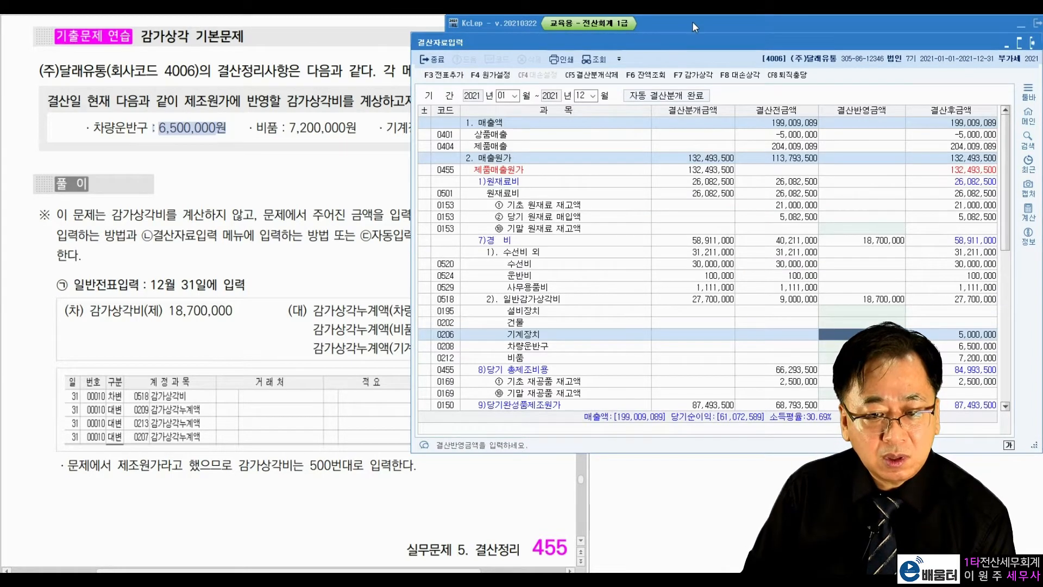
left_click(692, 21)
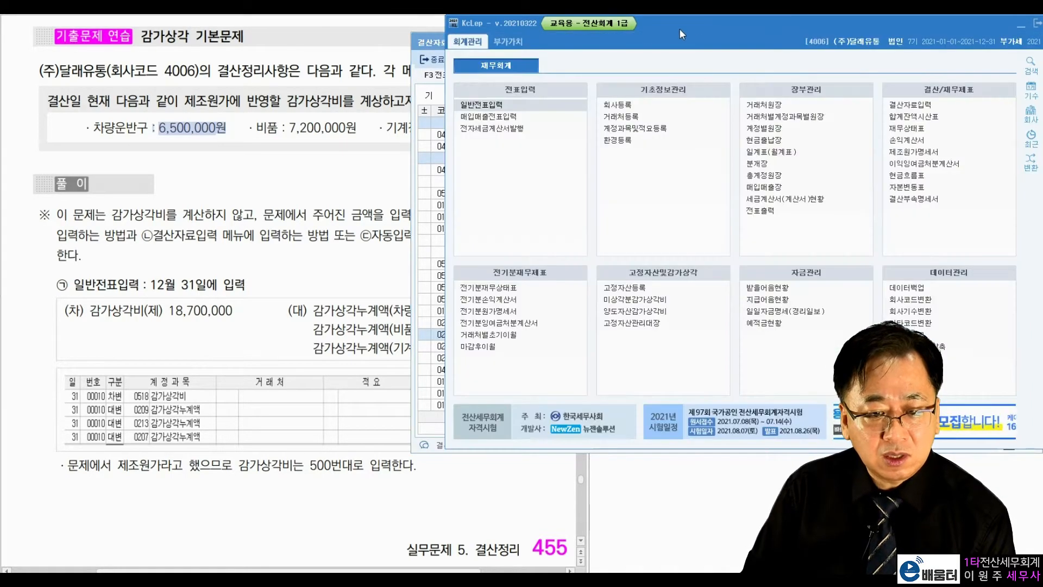
- Inspect Dec 31 depreciation vouchers 00067–00069 (5,000,000 to 7,200,000), then return to 결산자료입력
left_click(494, 105)
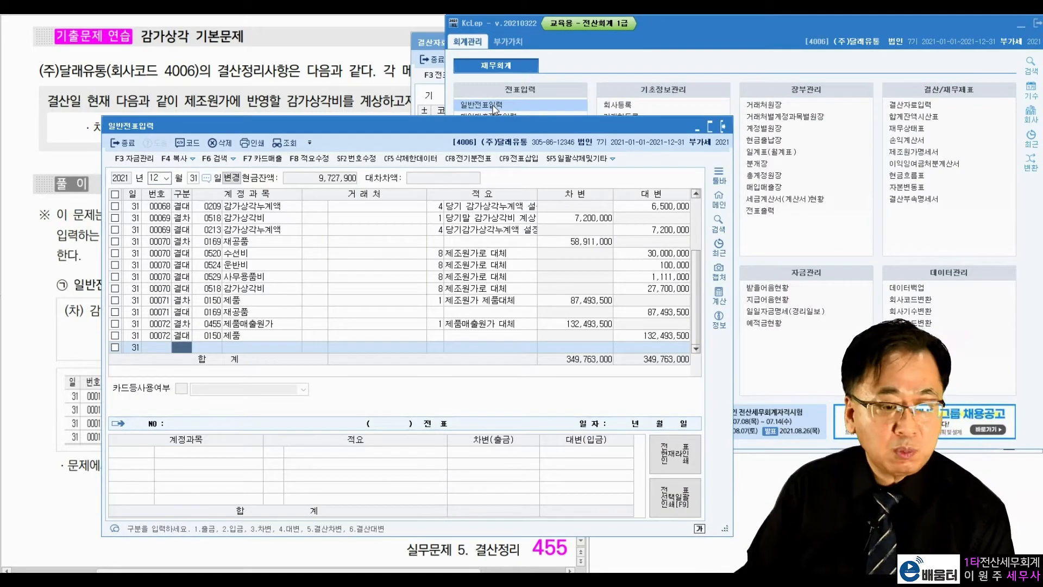
left_click(387, 239)
scroll(402, 252, "up", 2)
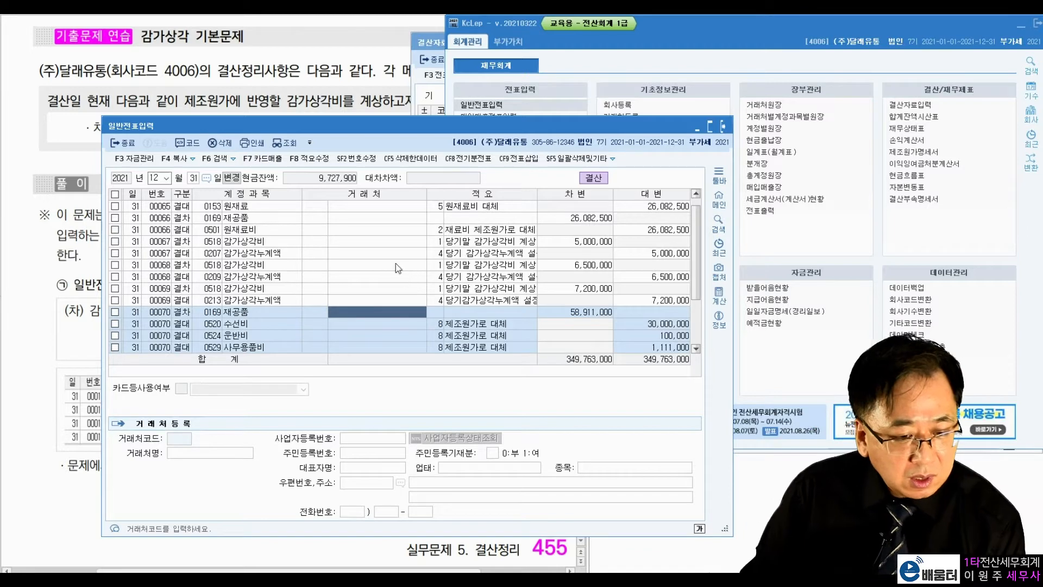
left_click(564, 241)
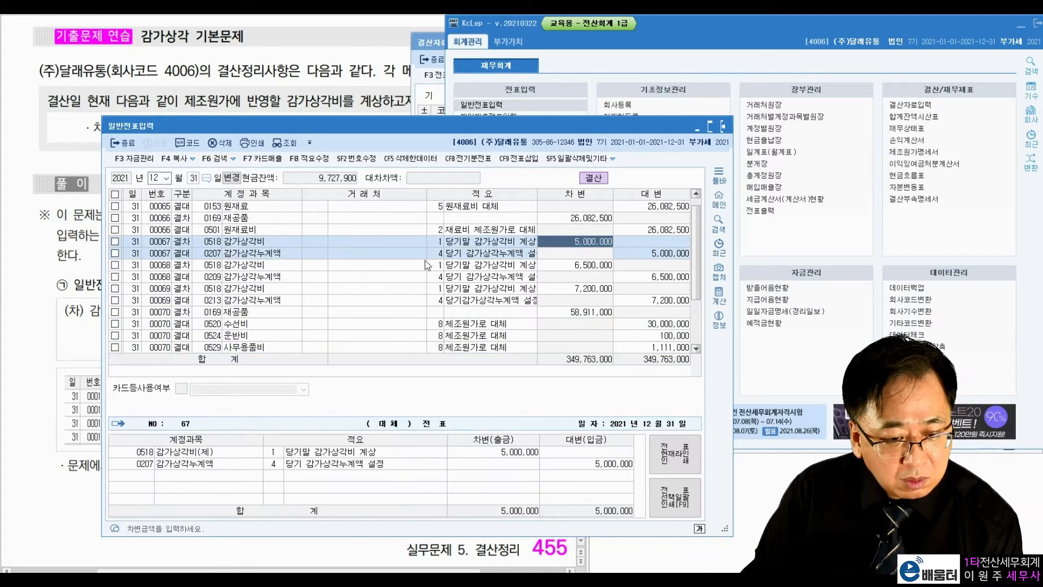
left_click(425, 265)
left_click(408, 290)
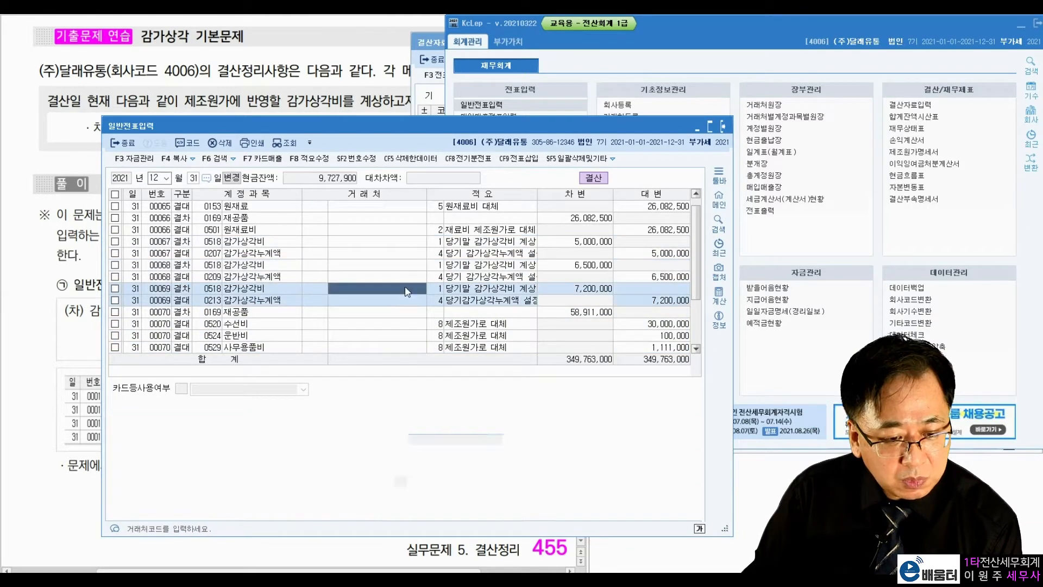
left_click(567, 290)
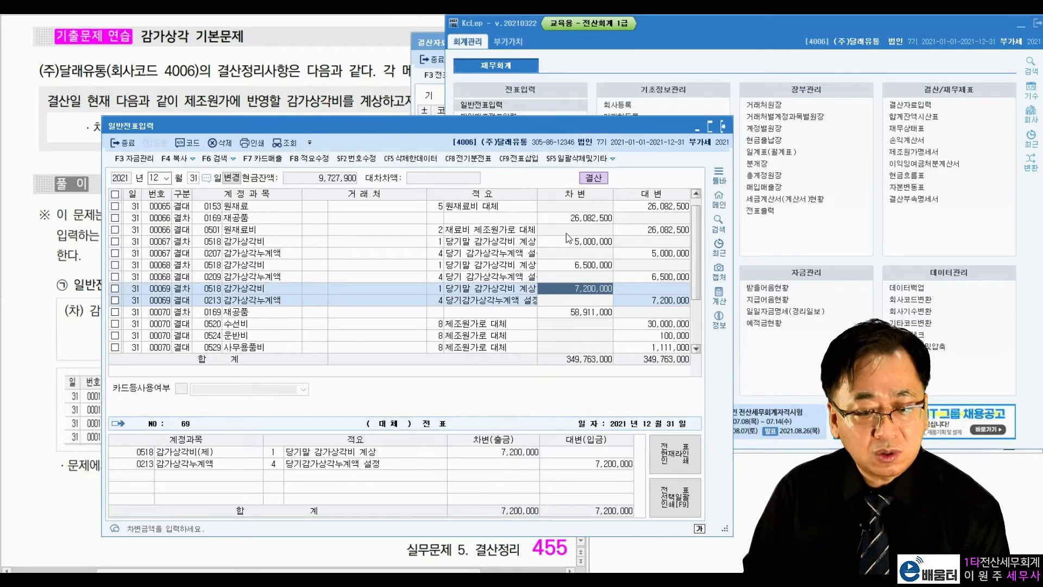
left_click(723, 126)
left_click(440, 41)
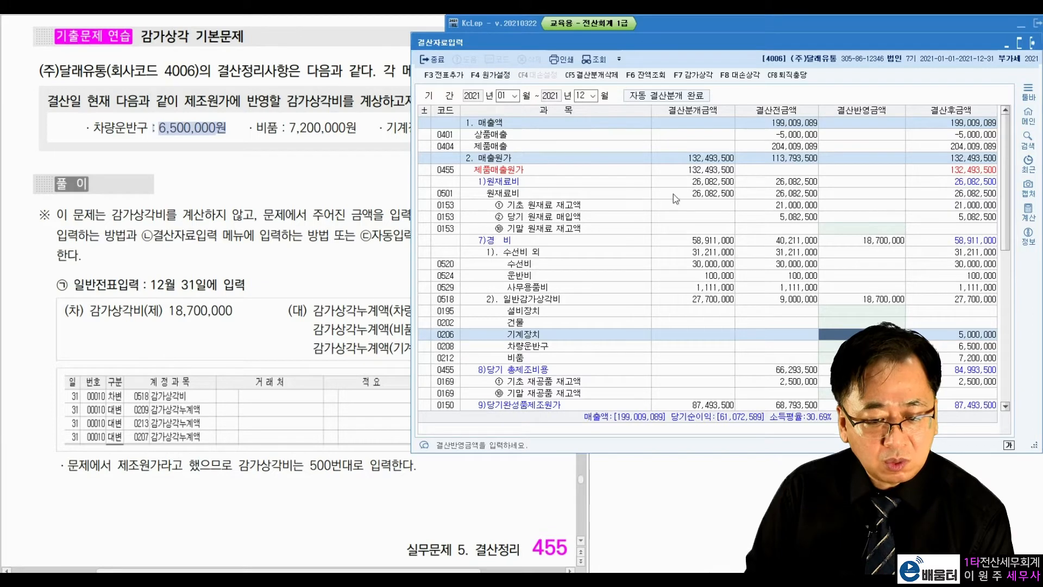
- Clear the 결산반영금액 amounts for the 기계장치, 차량운반구 and 비품 rows
key("Down")
key("Down")
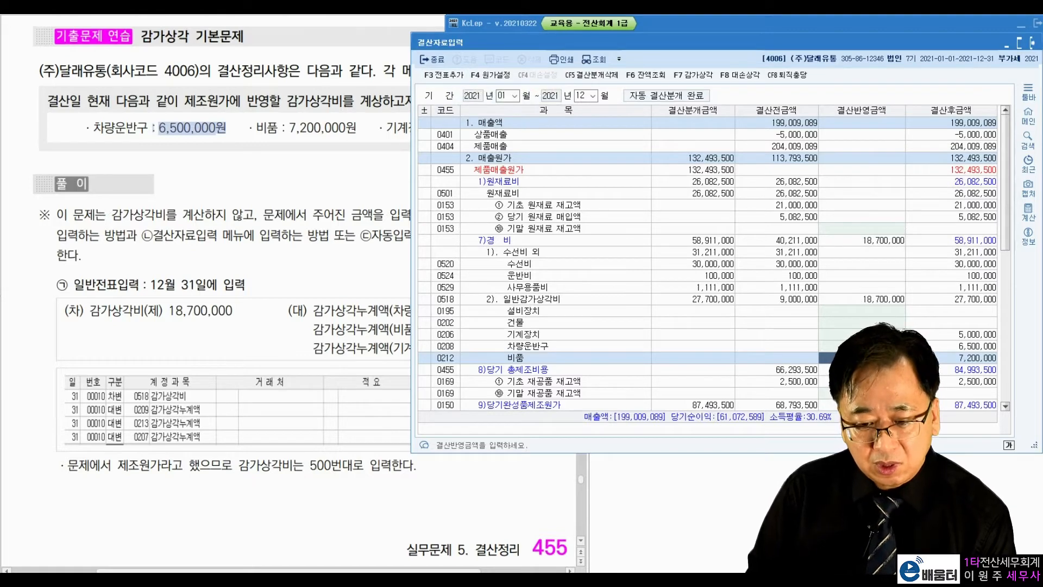
key("Up")
key("Up")
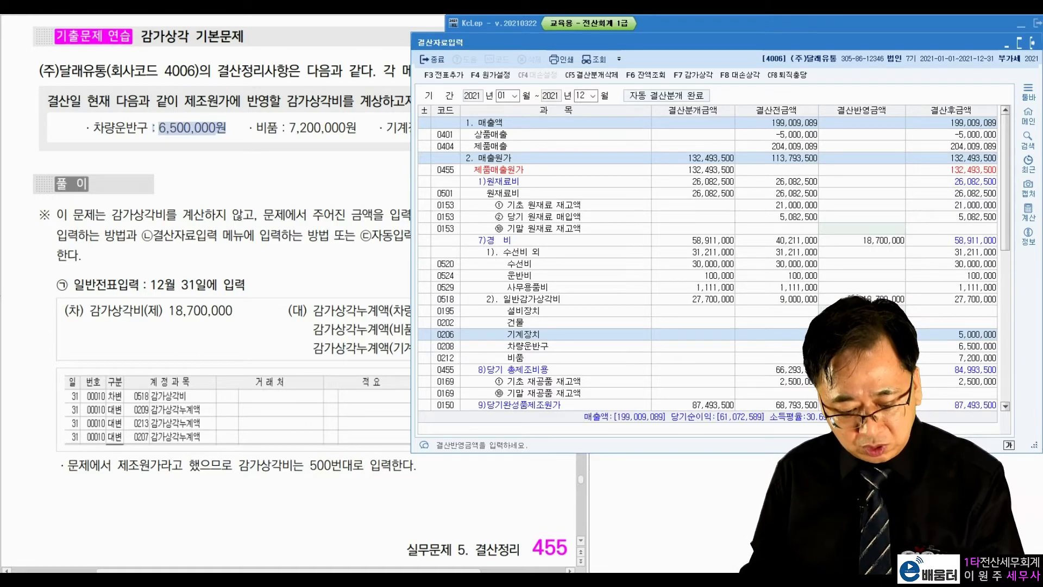
key("space")
key("Return")
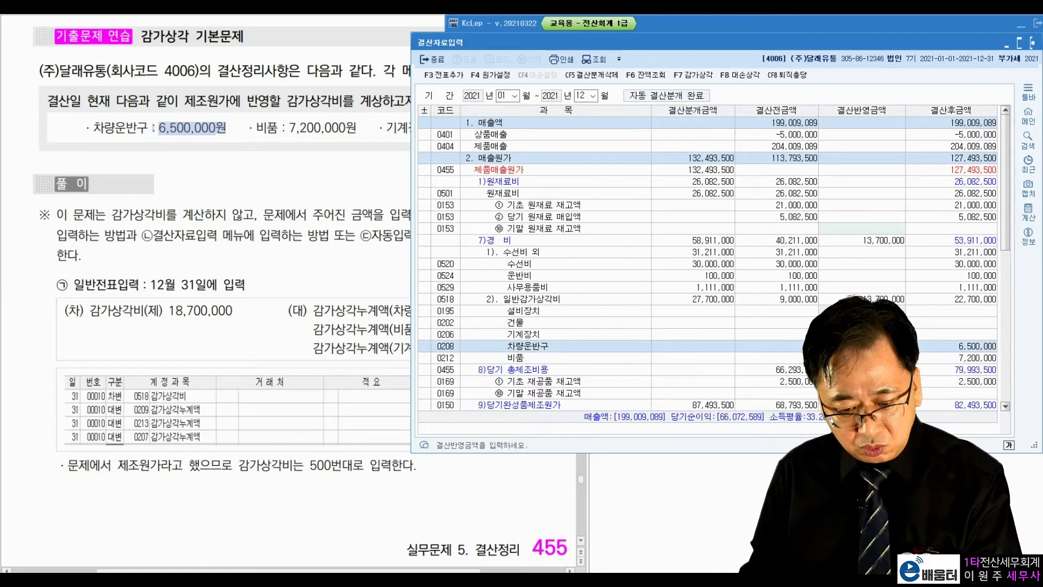
key("space")
key("Return")
key("space")
key("Up")
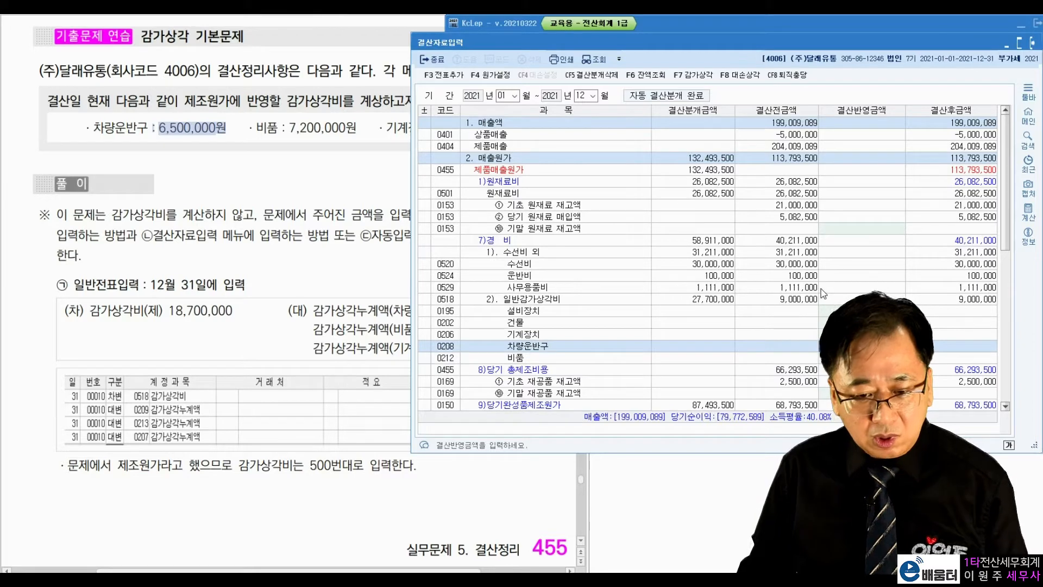
- Apply saved depreciation data, filling 5,000,000, 6,500,000 and 7,200,000 for machinery, vehicles and fixtures
left_click(703, 77)
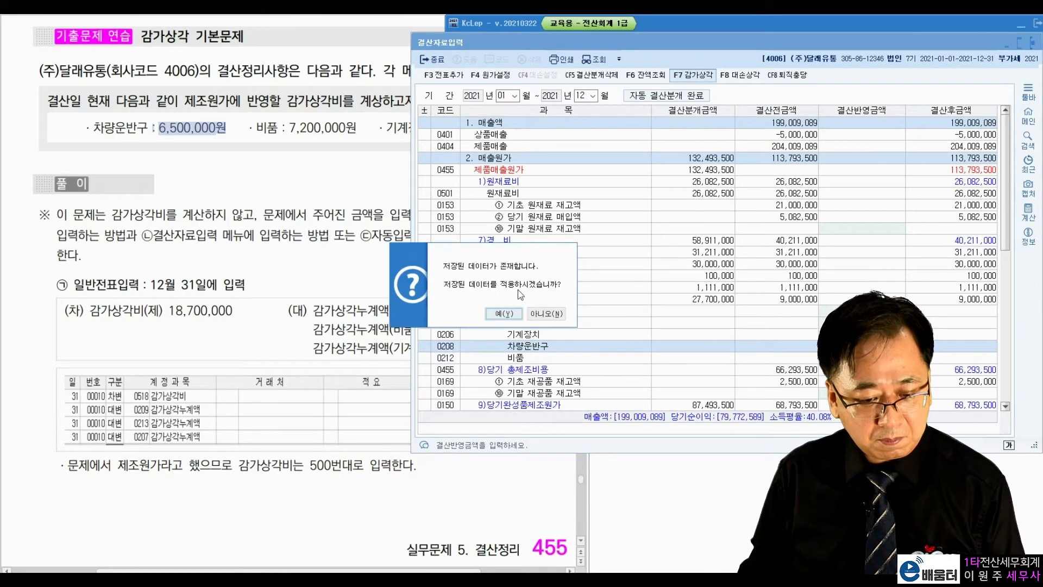
left_click(546, 313)
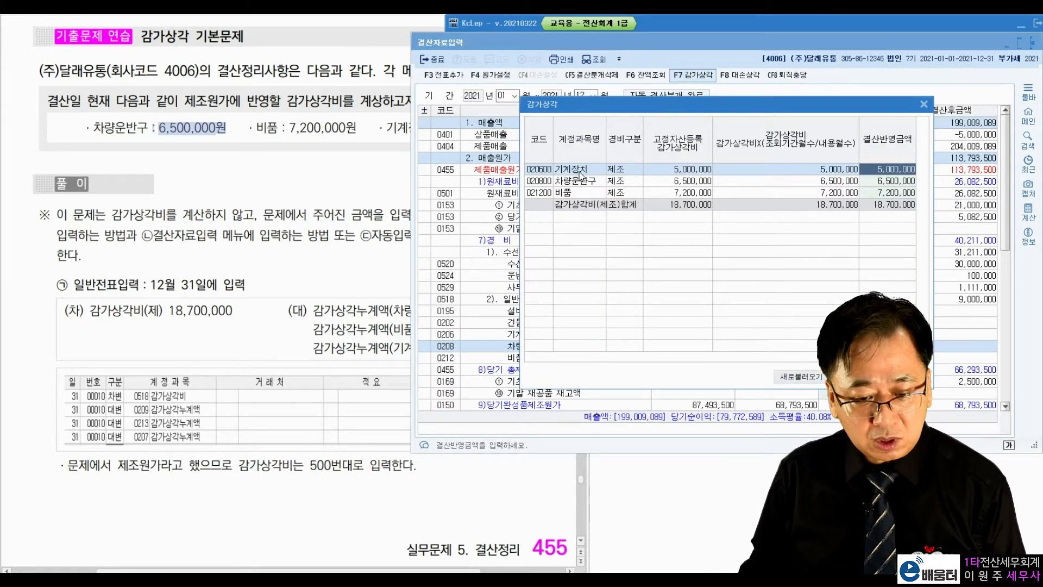
key("Return")
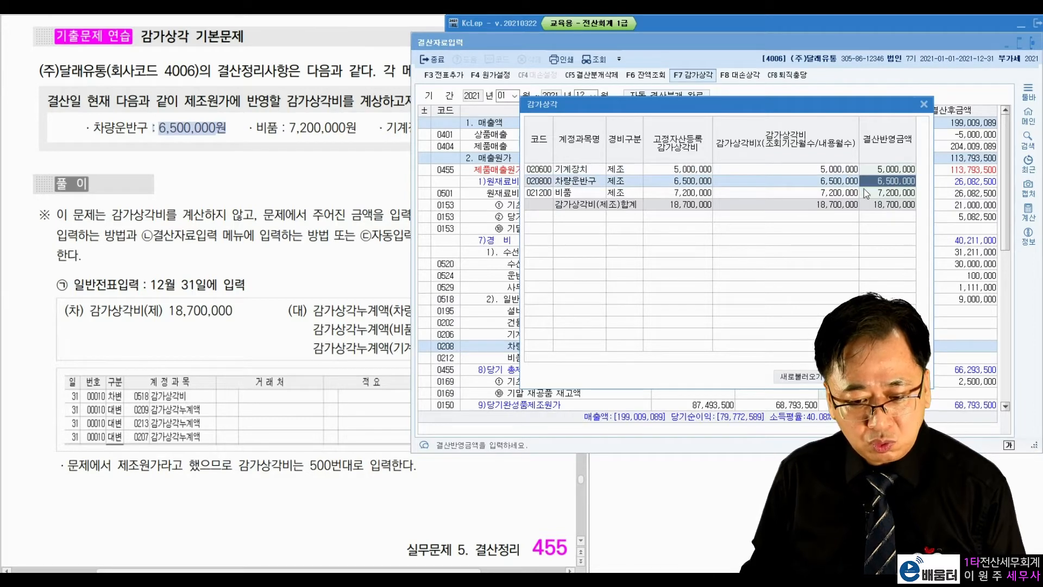
key("Return")
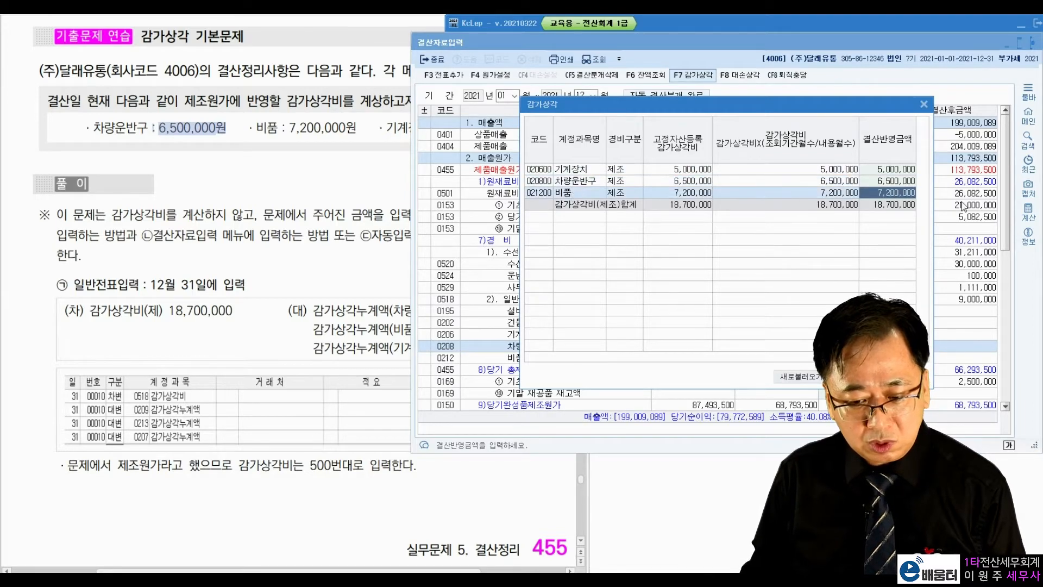
left_click(629, 172)
left_click(631, 185)
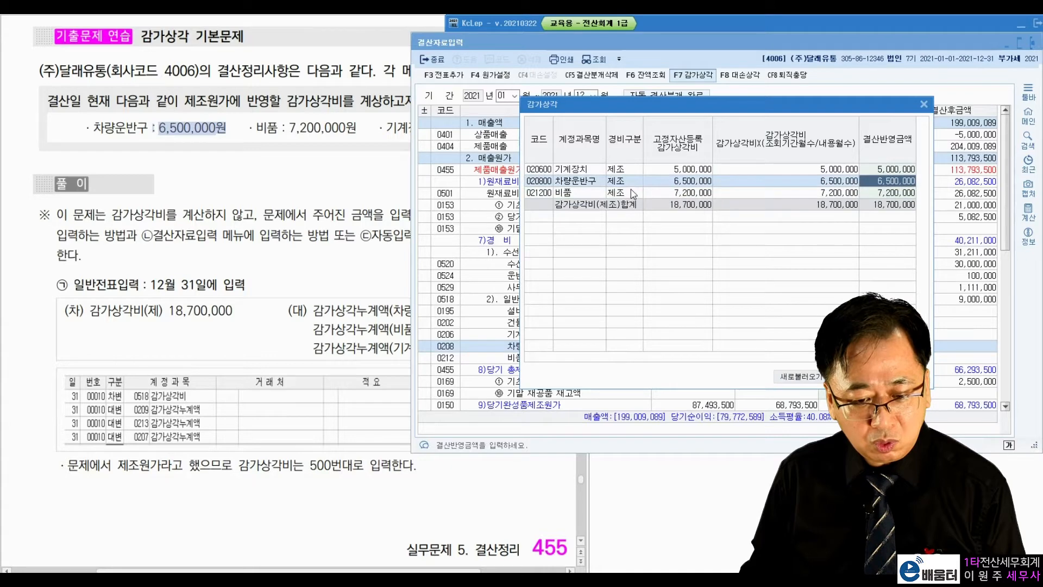
left_click(667, 197)
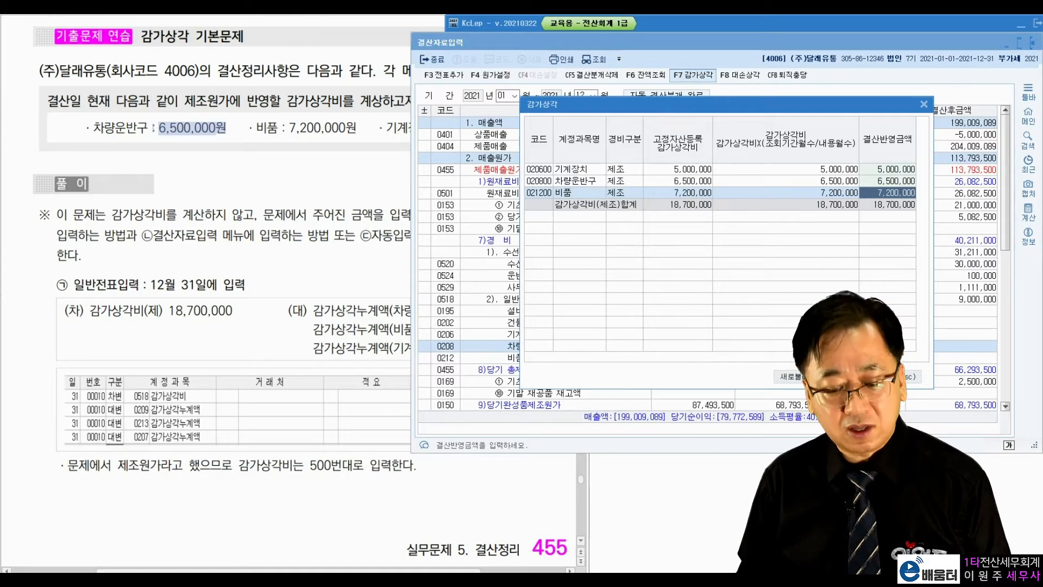
key("Tab")
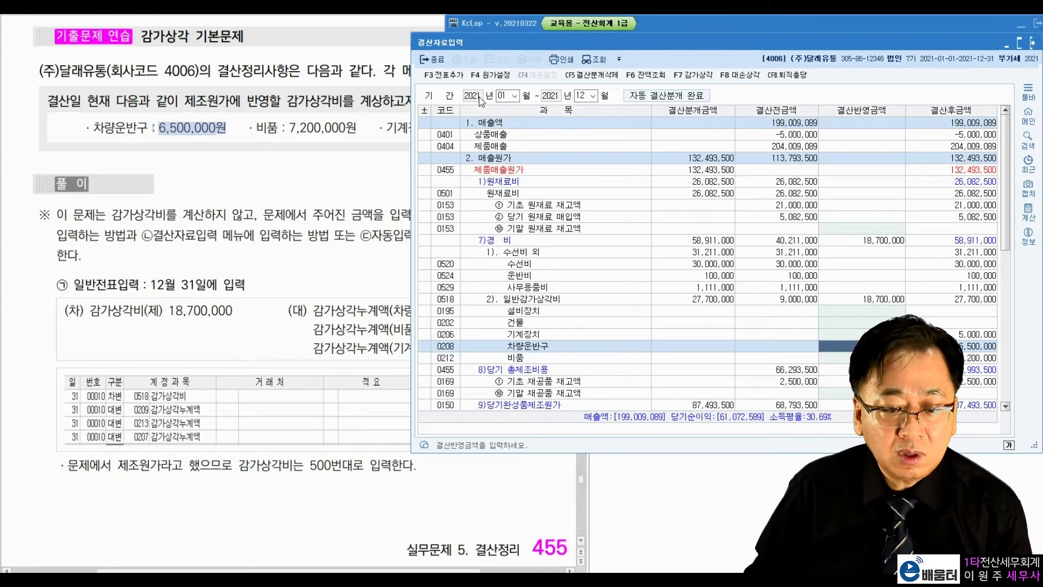
- Post the closing entries to the general journal, replacing the existing year-end closing entries
left_click(455, 76)
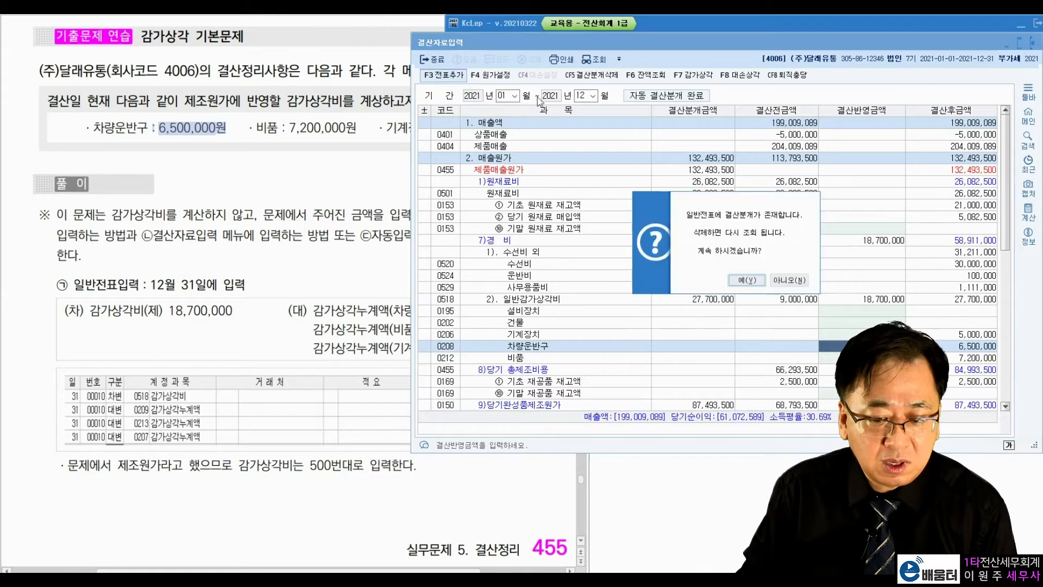
left_click(745, 282)
left_click(740, 263)
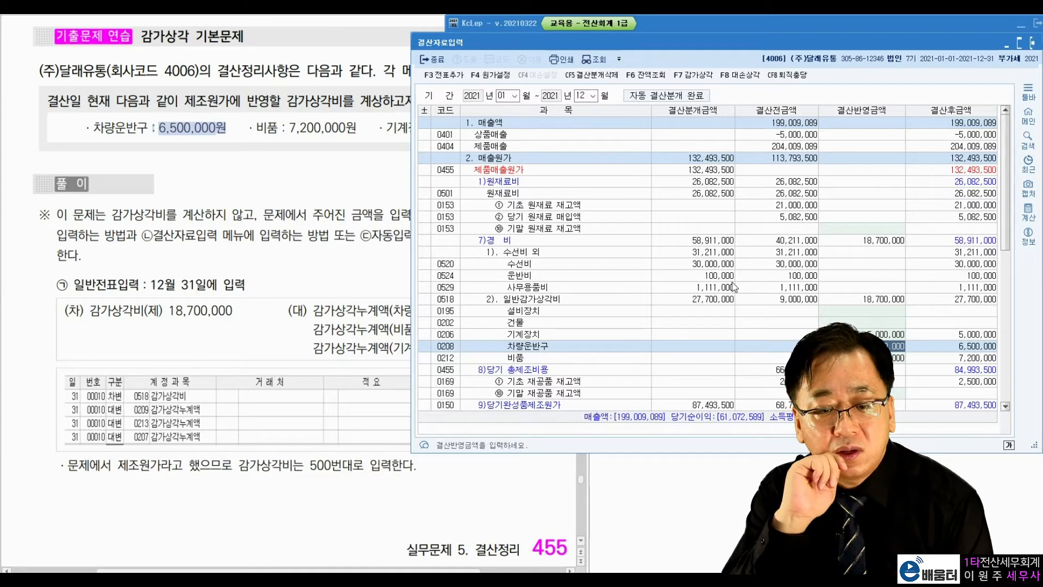
left_click(693, 74)
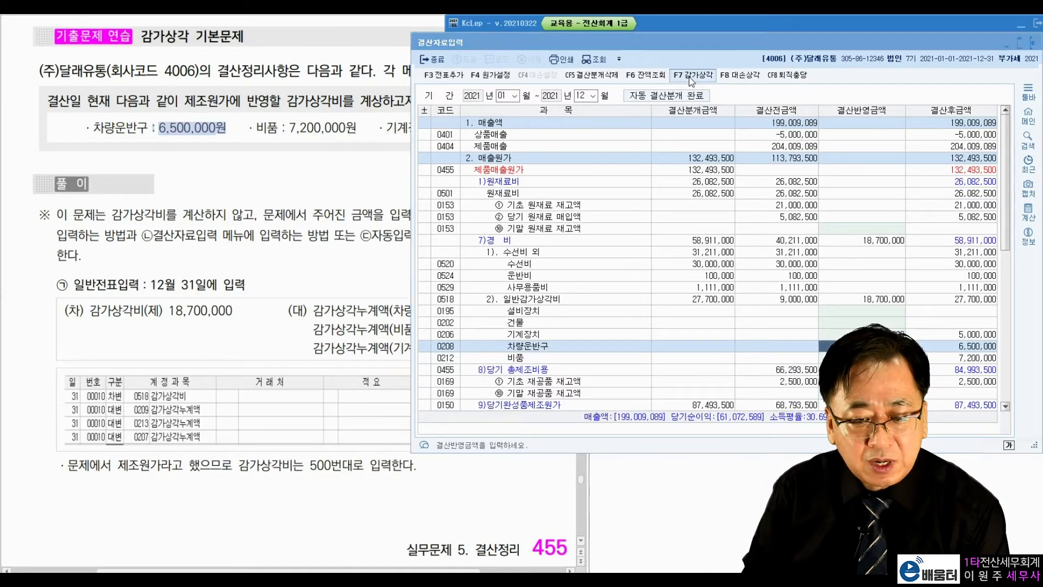
left_click(496, 315)
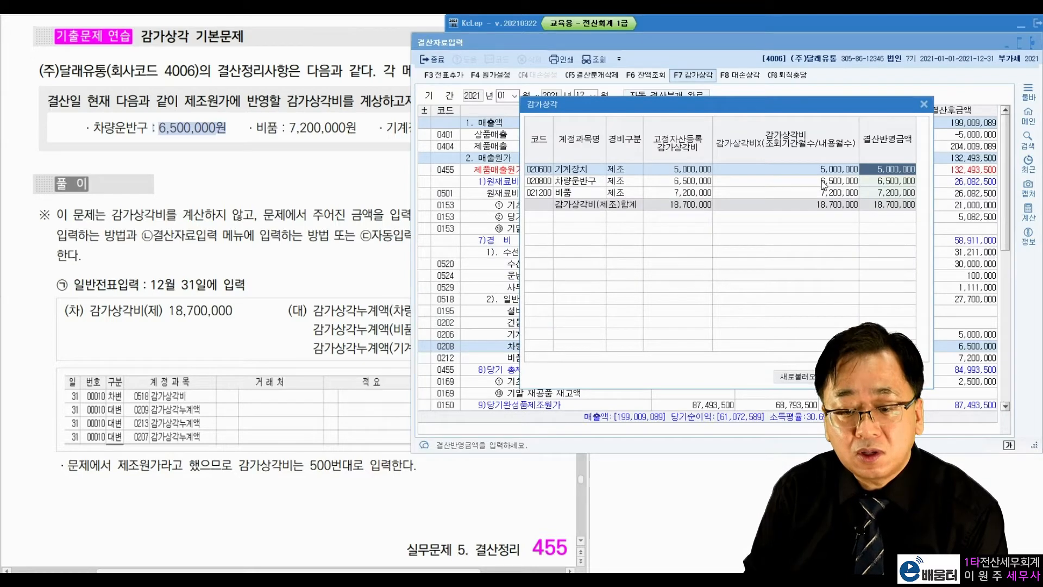
left_click(852, 377)
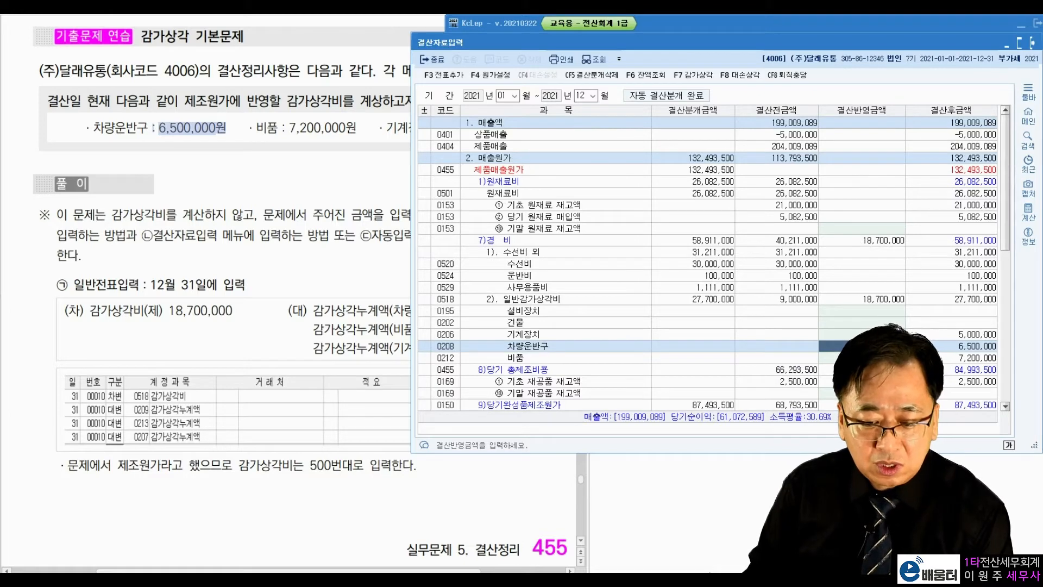
key("Up")
key("Down")
key("Down")
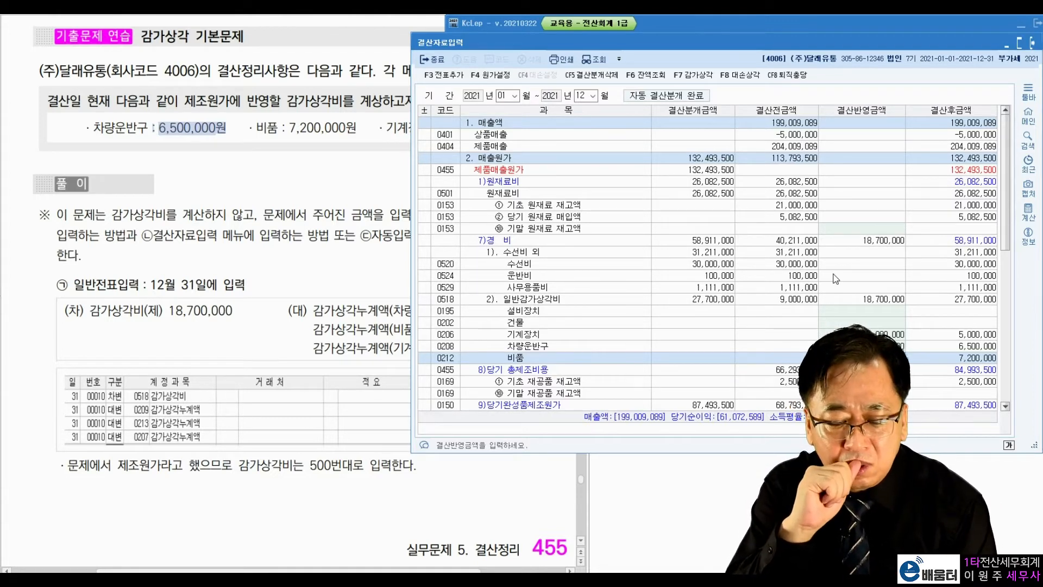
left_click(693, 75)
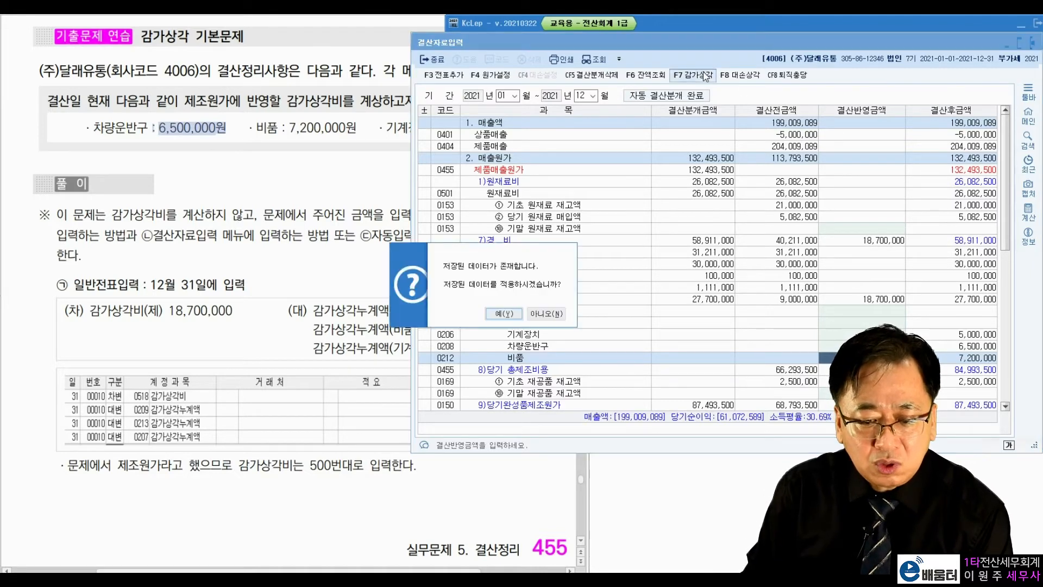
key("Return")
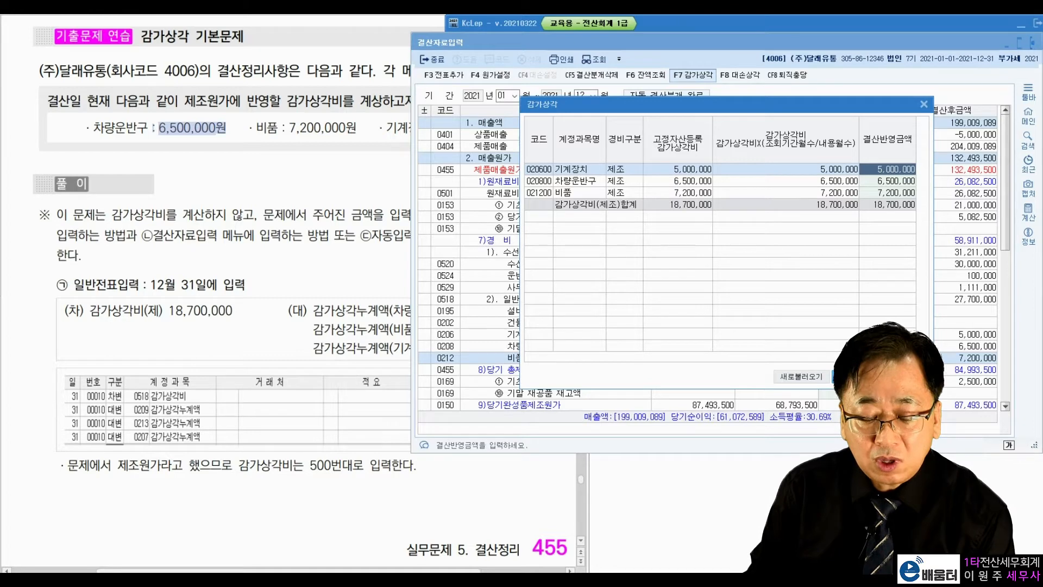
left_click(853, 376)
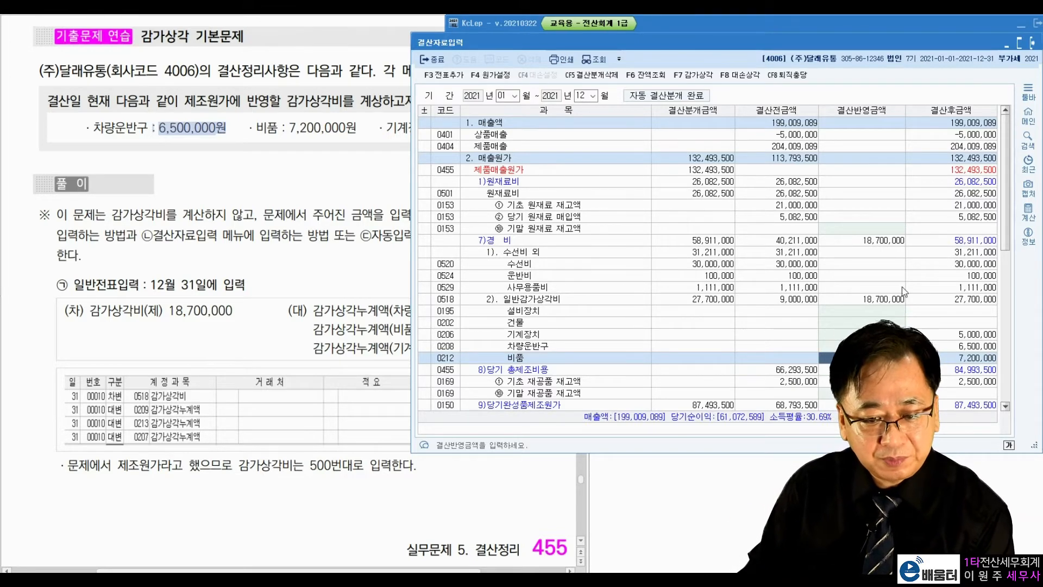
- Close the closing data entry screen and review the textbook's Dec 31 journal and closing-data steps
left_click(1035, 43)
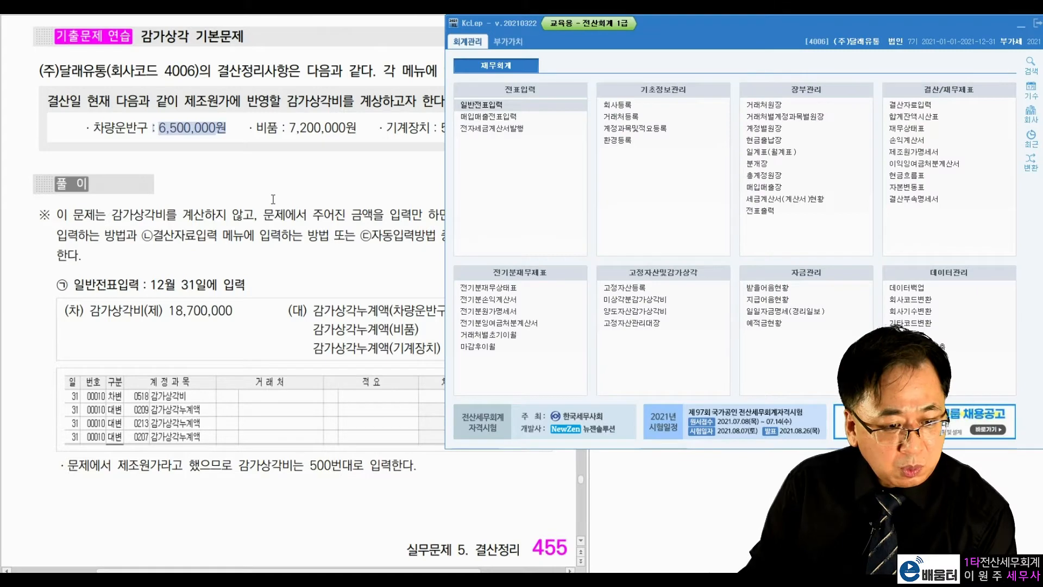
left_click(91, 290)
left_click_drag(91, 289, 246, 286)
left_click(289, 295)
scroll(274, 351, "down", 10)
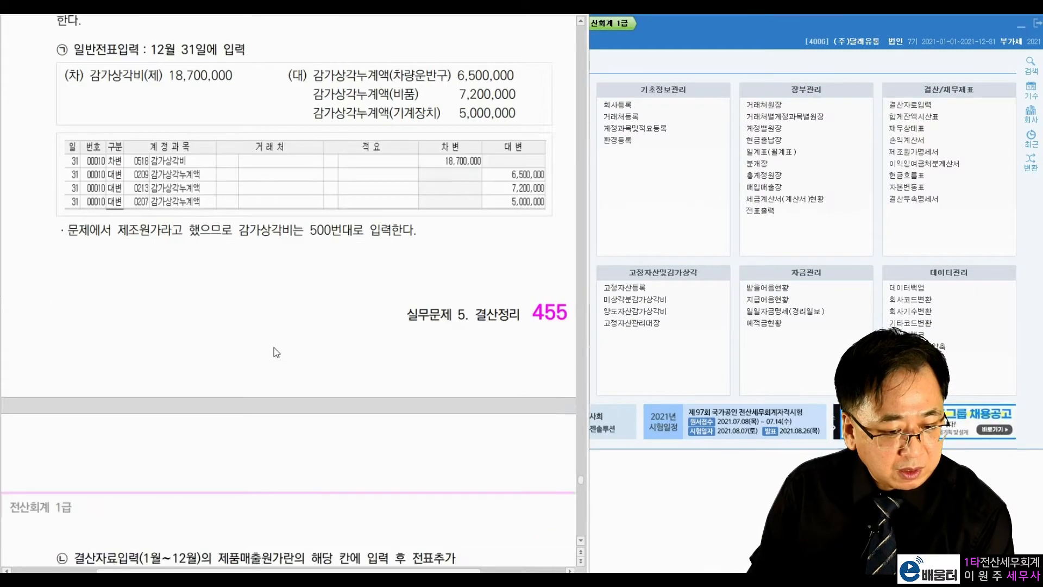
left_click_drag(75, 90, 196, 92)
left_click(234, 88)
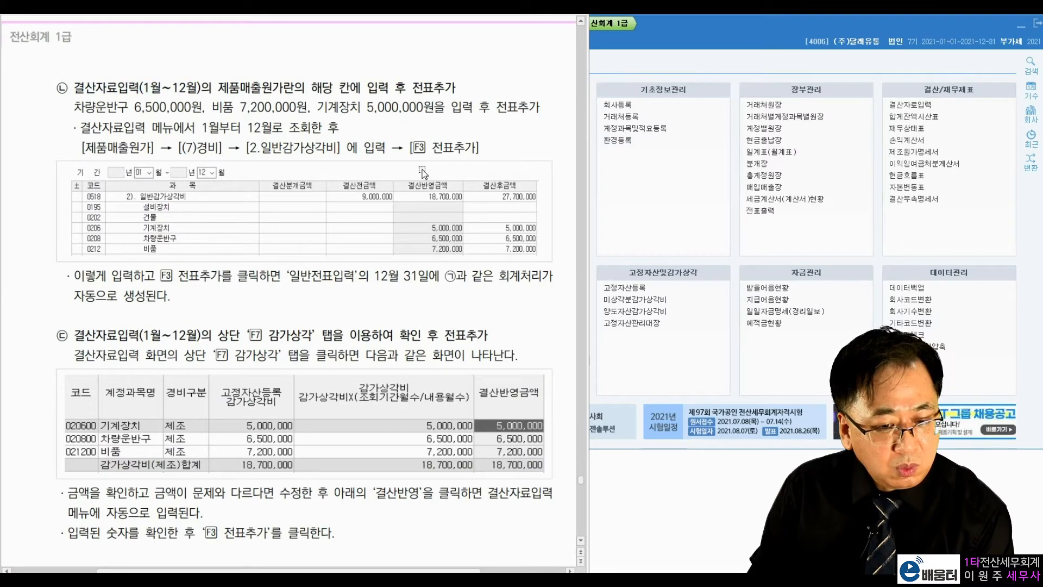
- Highlight the journal-posting, depreciation and reflect-in-closing instructions in the textbook
left_click_drag(411, 146, 465, 144)
left_click(489, 171)
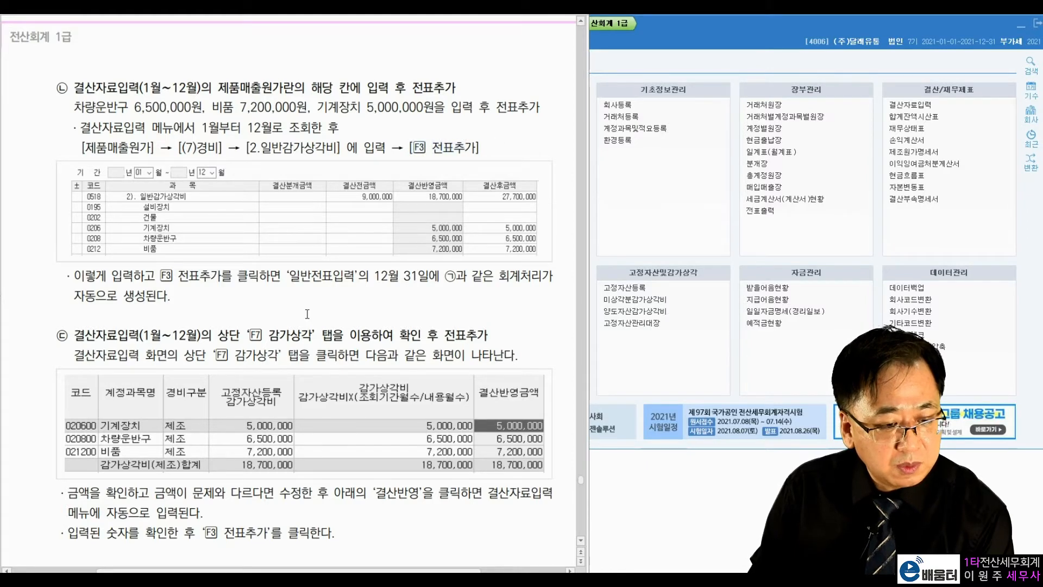
scroll(489, 172, "down", 3)
left_click_drag(74, 159, 127, 159)
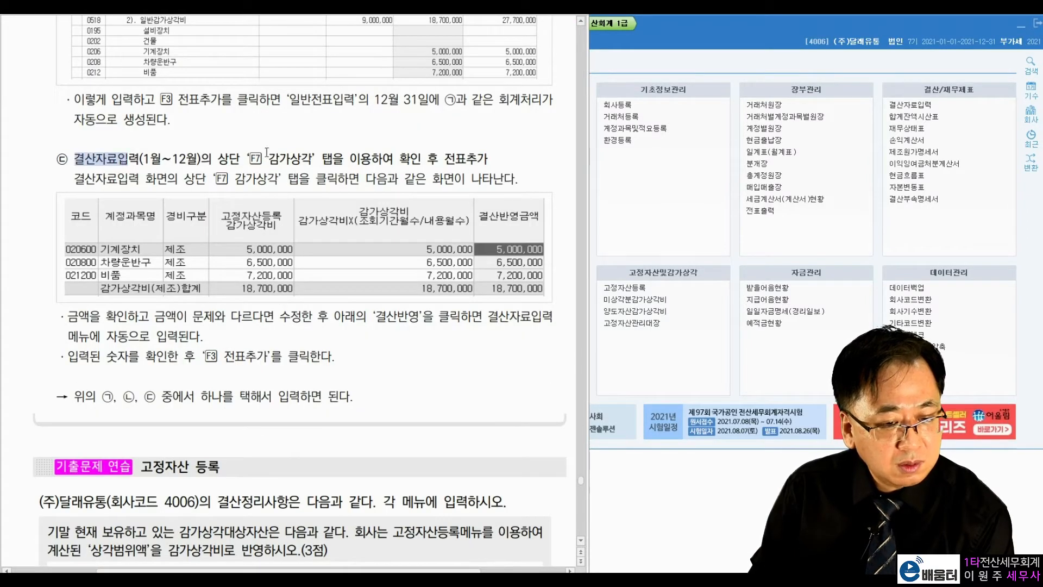
left_click_drag(229, 159, 345, 159)
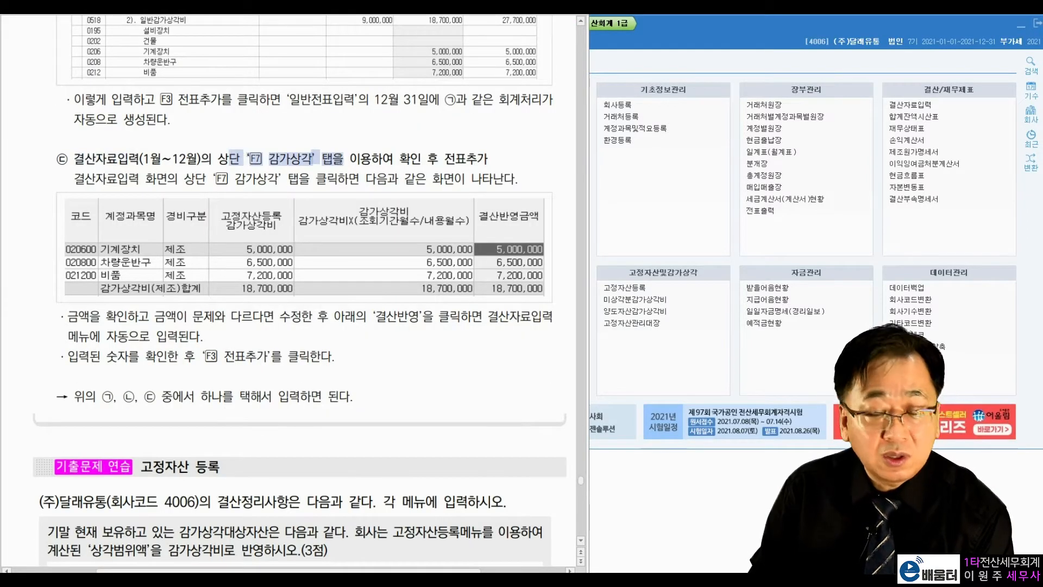
left_click(369, 139)
left_click_drag(372, 321, 418, 319)
left_click(221, 359)
left_click_drag(205, 357, 268, 357)
left_click(371, 351)
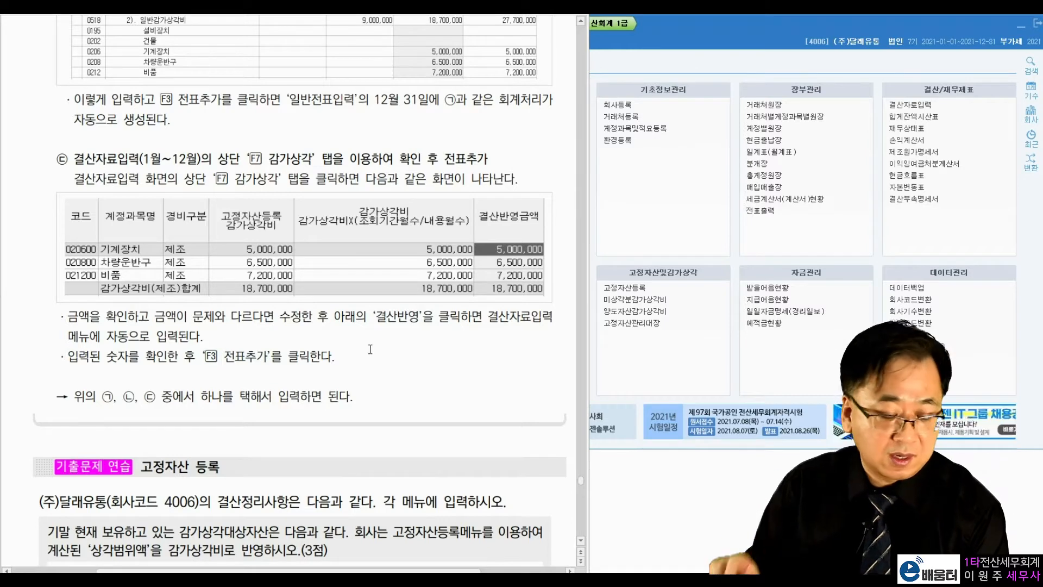
scroll(435, 349, "down", 6)
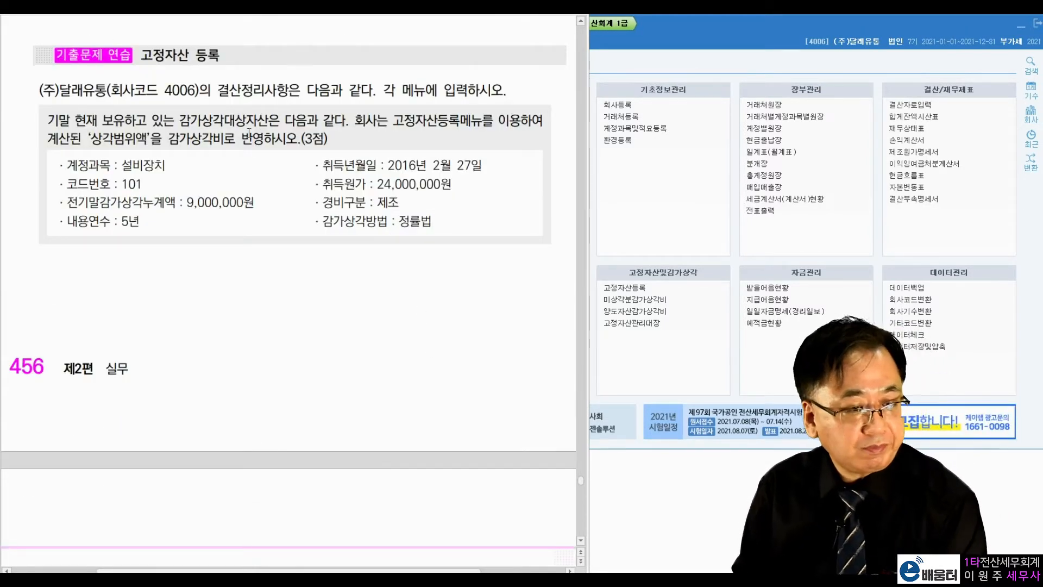
- Read the textbook's fixed asset registration and depreciation limit instructions, then return to KcLep
mouse_move(827, 45)
left_mouse_down()
mouse_move(842, 45)
mouse_move(792, 50)
mouse_move(824, 43)
left_mouse_up()
left_click(328, 77)
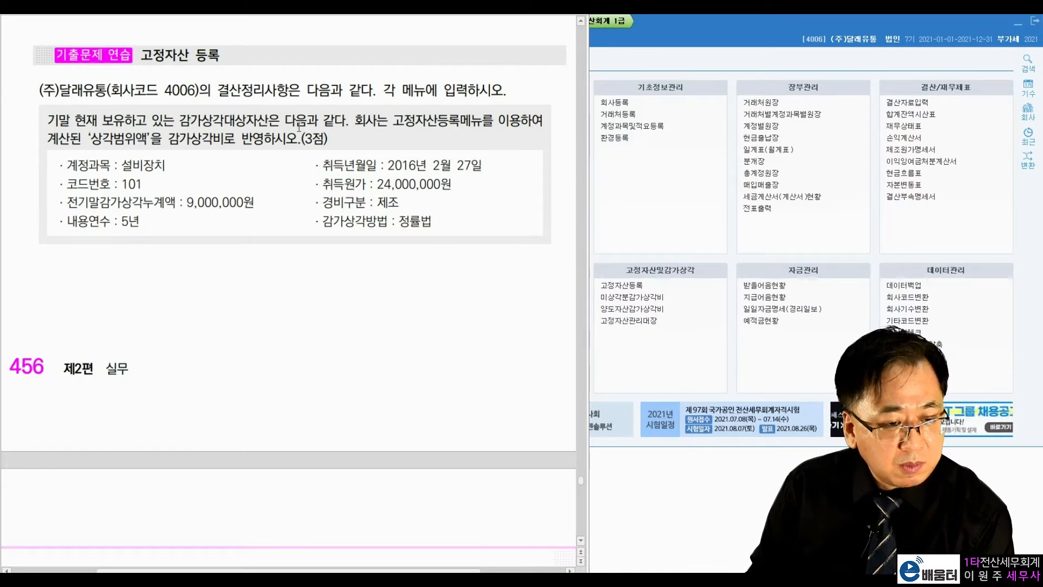
left_click_drag(388, 120, 493, 121)
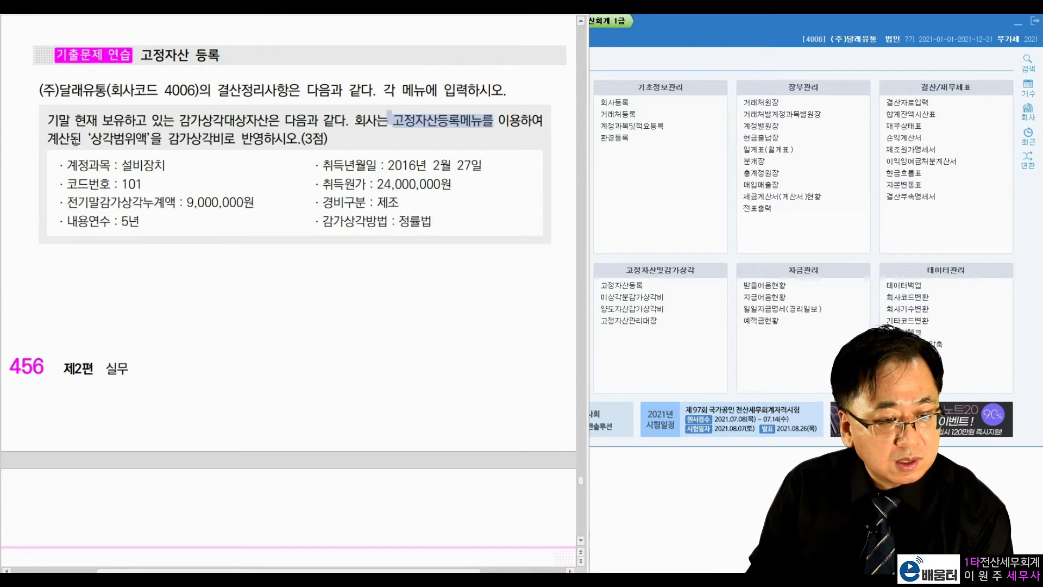
left_click_drag(91, 138, 147, 138)
left_click(218, 133)
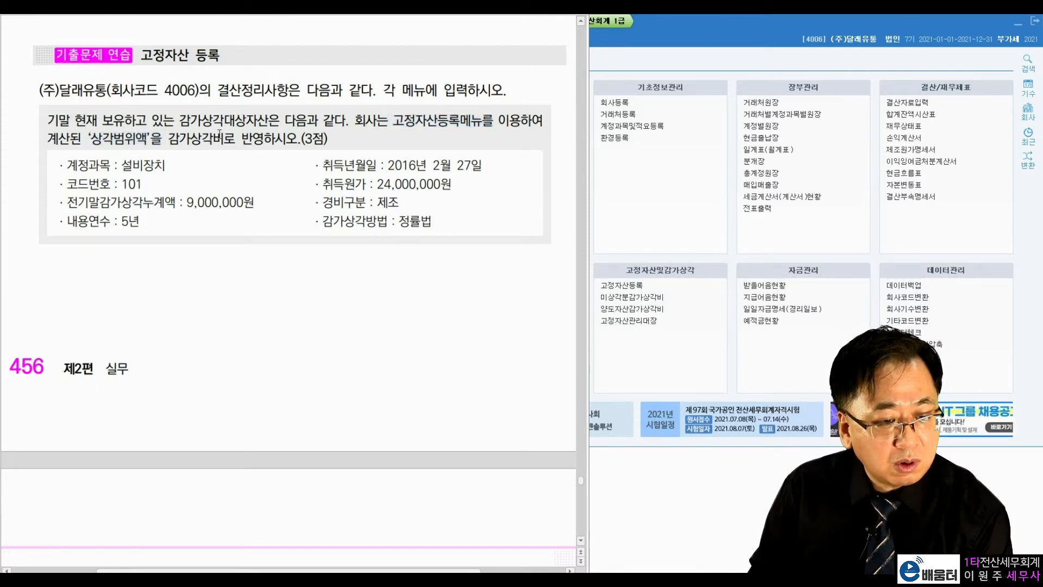
left_click_drag(395, 124, 469, 121)
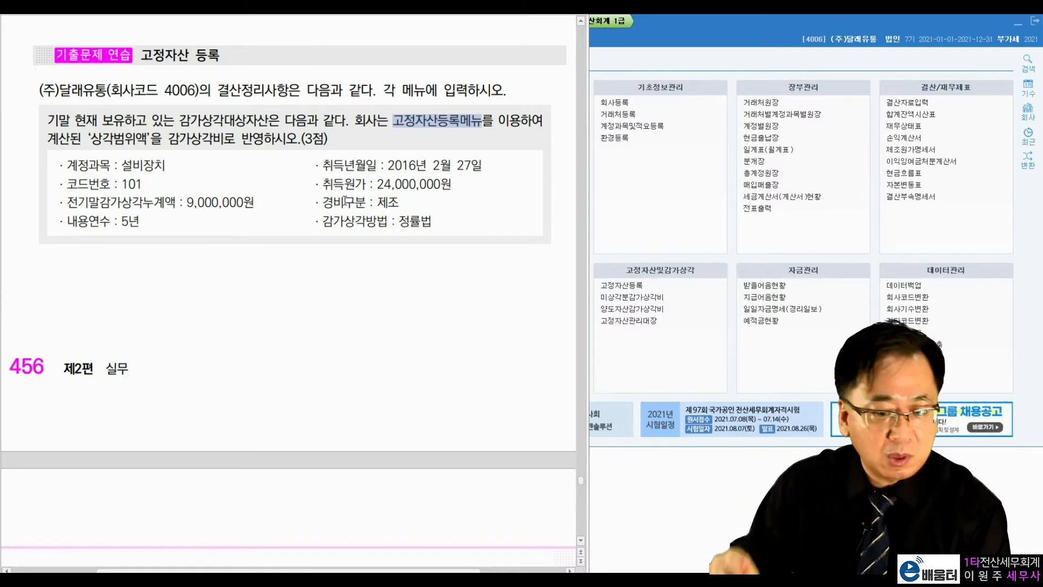
left_click(715, 73)
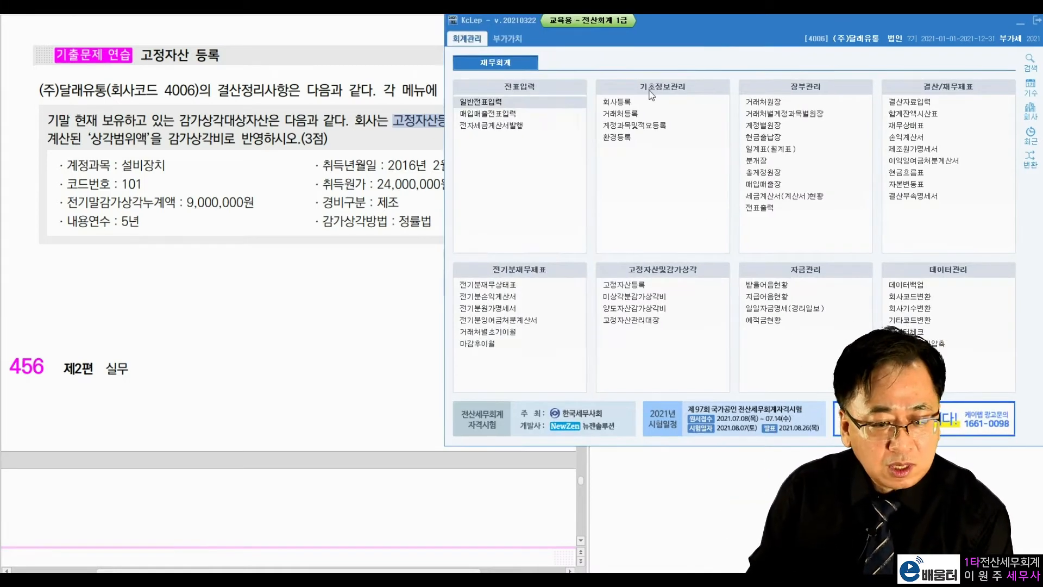
- Start a fixed asset record under the 설비장치 account with asset code 101 named 설비장치
left_click(624, 288)
left_click_drag(428, 21, 840, 33)
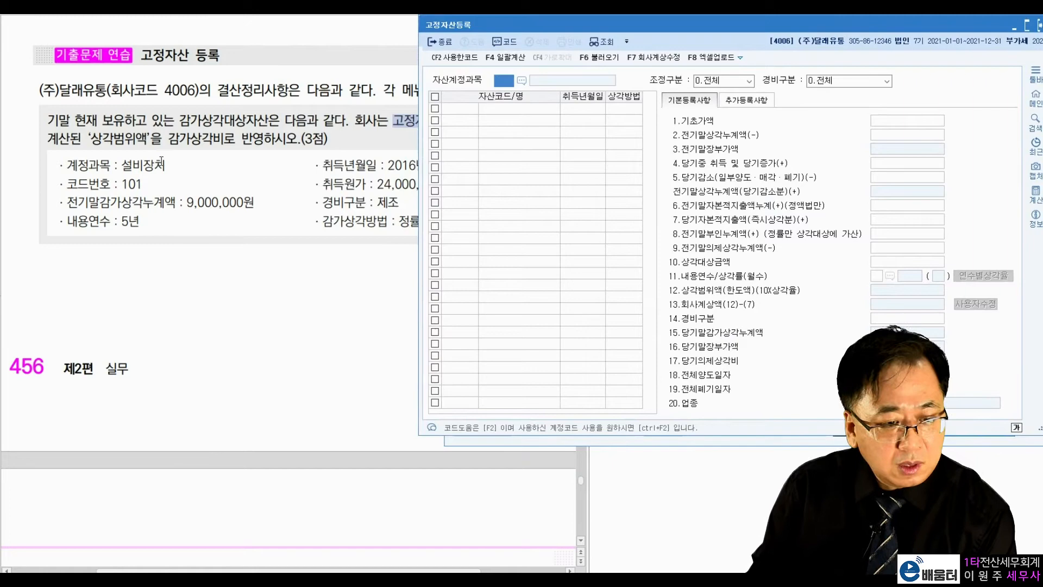
left_click_drag(158, 165, 120, 166)
left_click(581, 71)
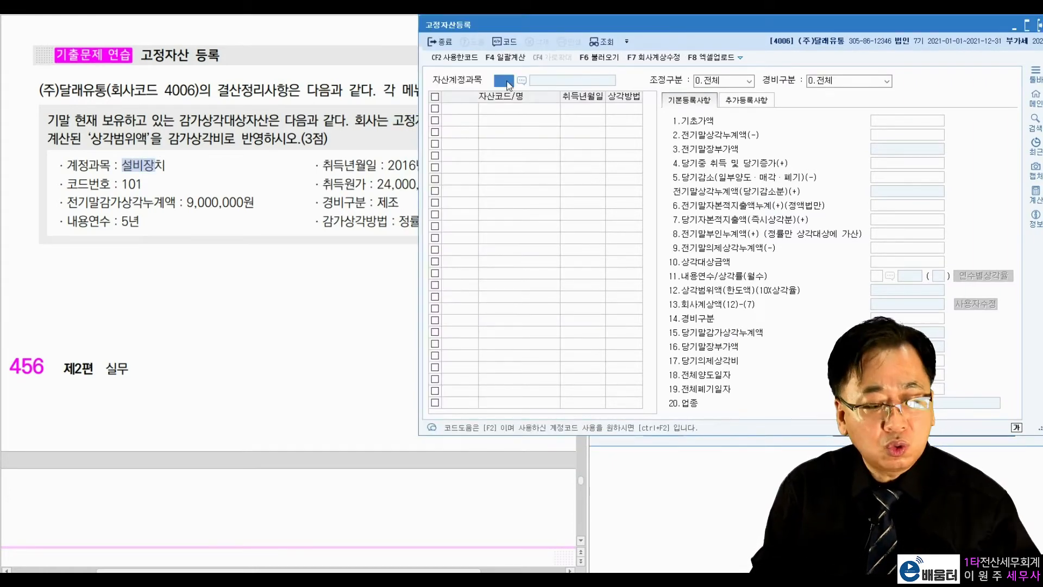
left_click(522, 81)
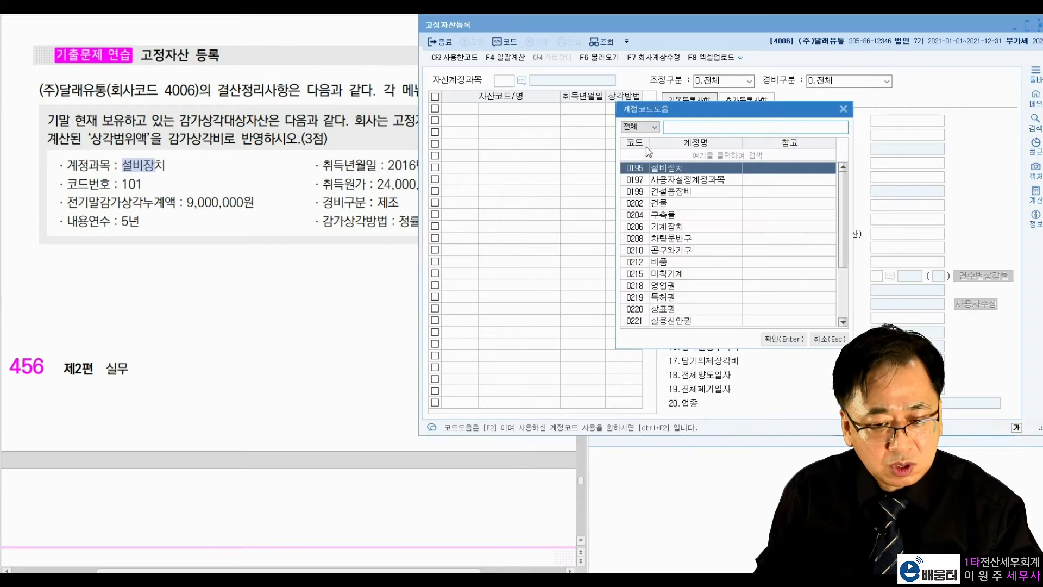
double_click(670, 169)
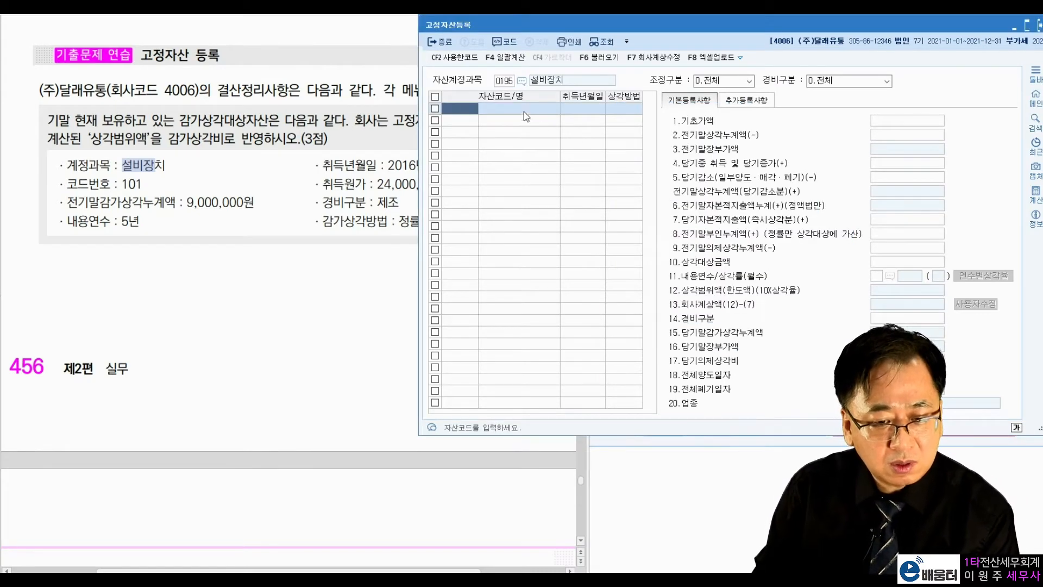
left_click_drag(119, 185, 149, 185)
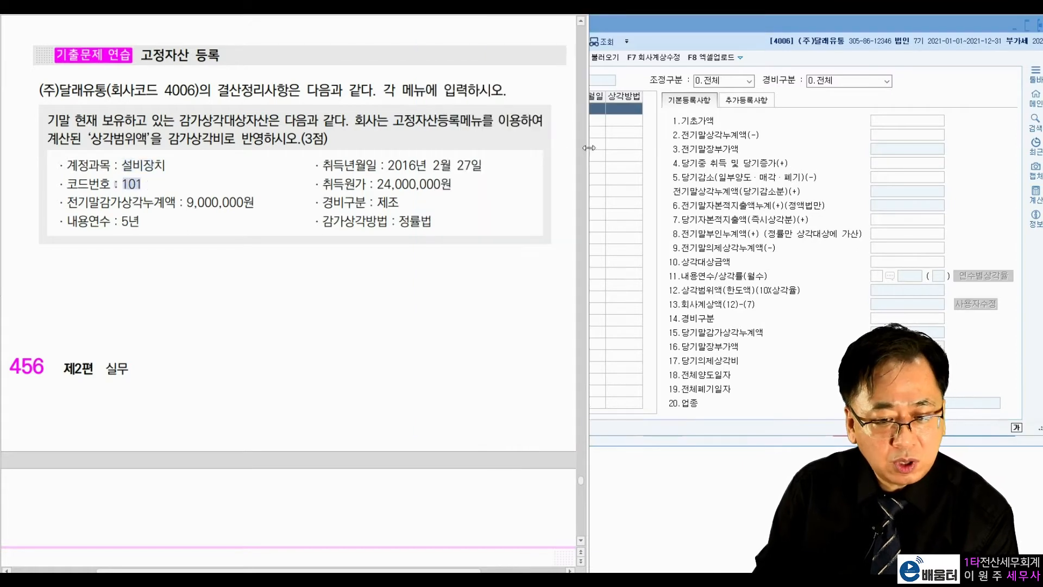
left_click(610, 142)
type("101")
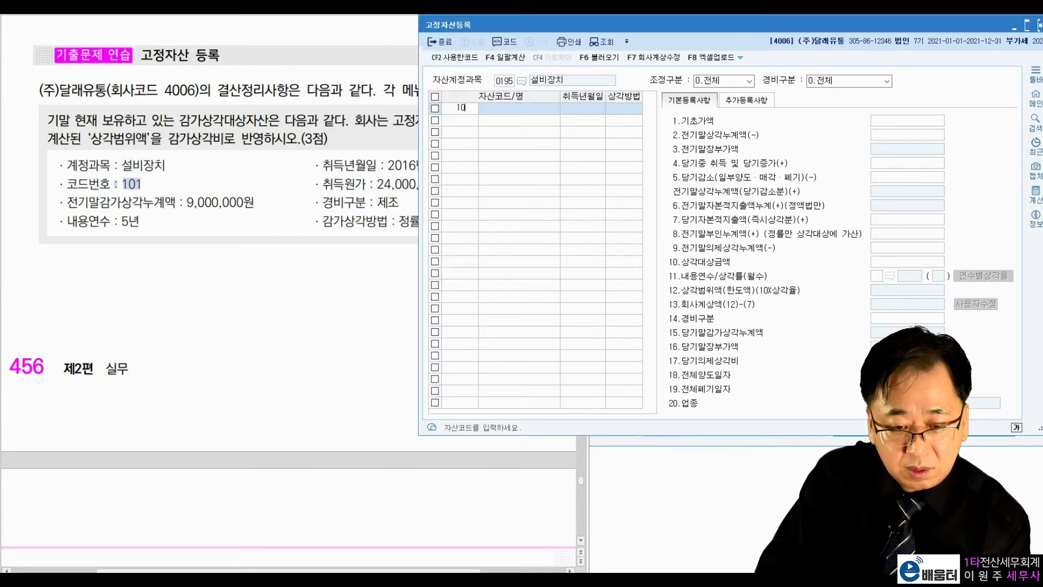
key("Return")
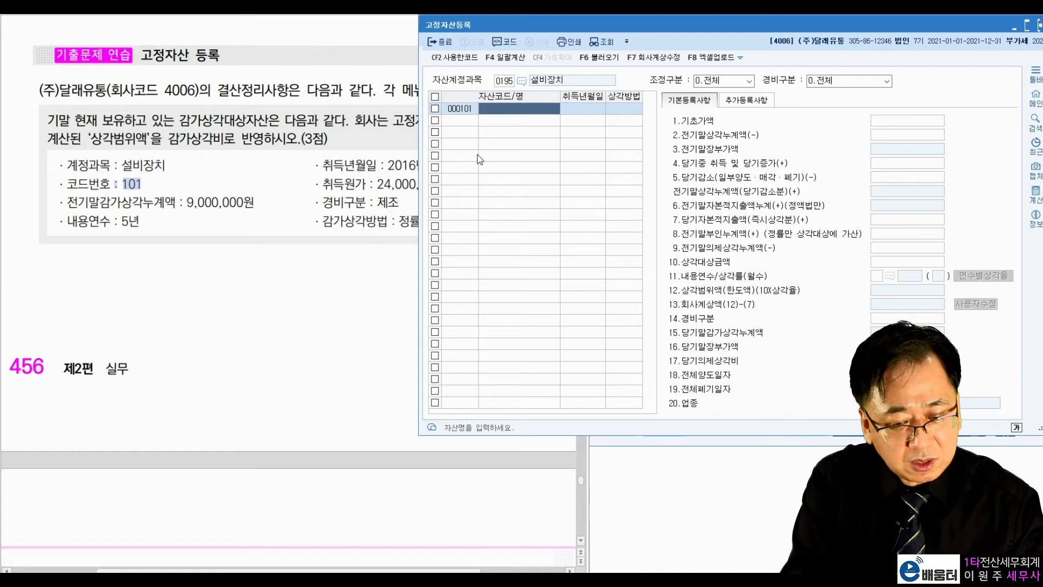
type("설비장치")
key("Return")
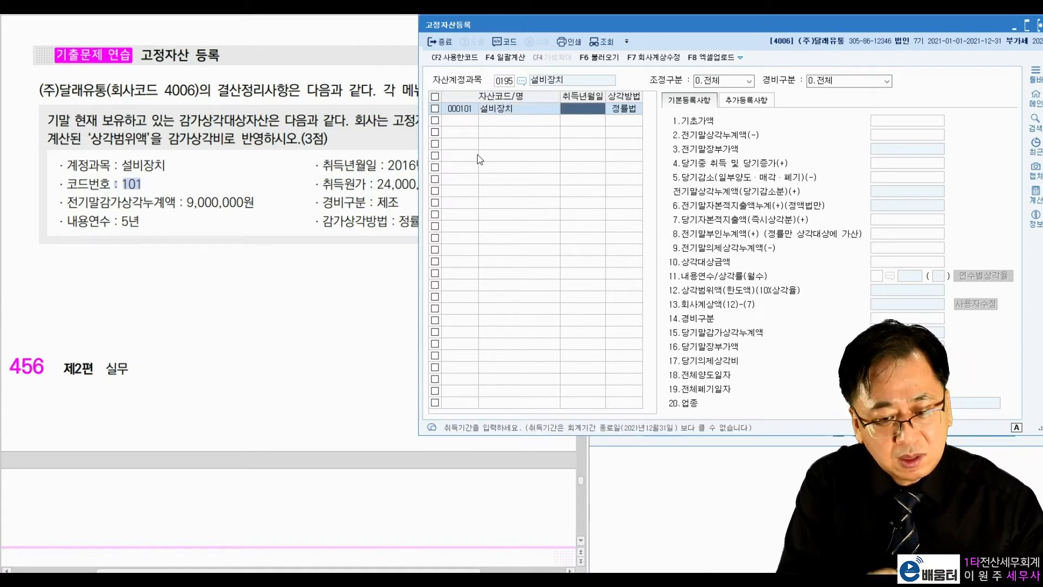
- Enter acquisition date 2016-02-27 and opening value 24,000,000
left_click(402, 157)
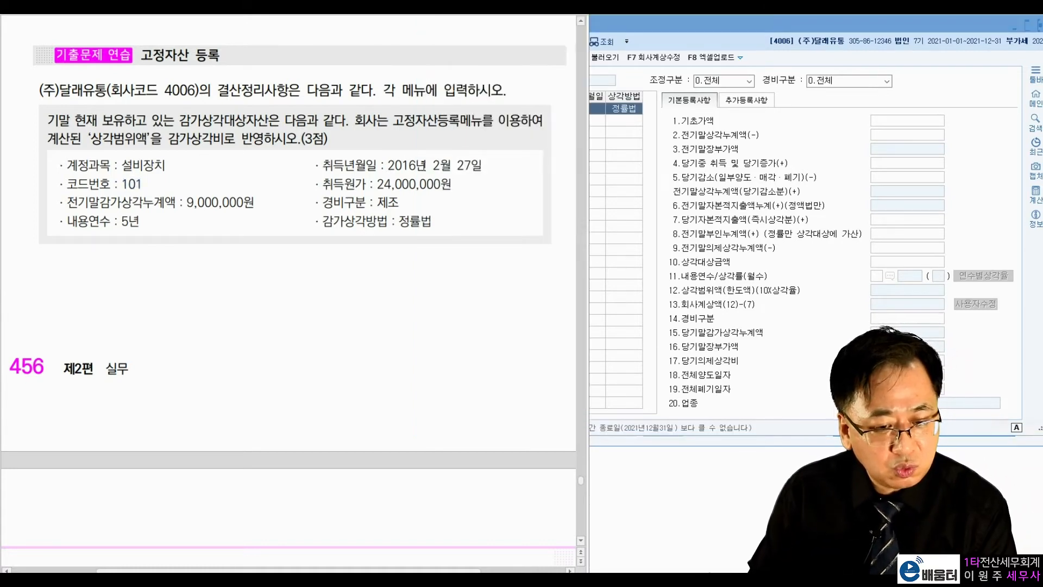
left_click(604, 151)
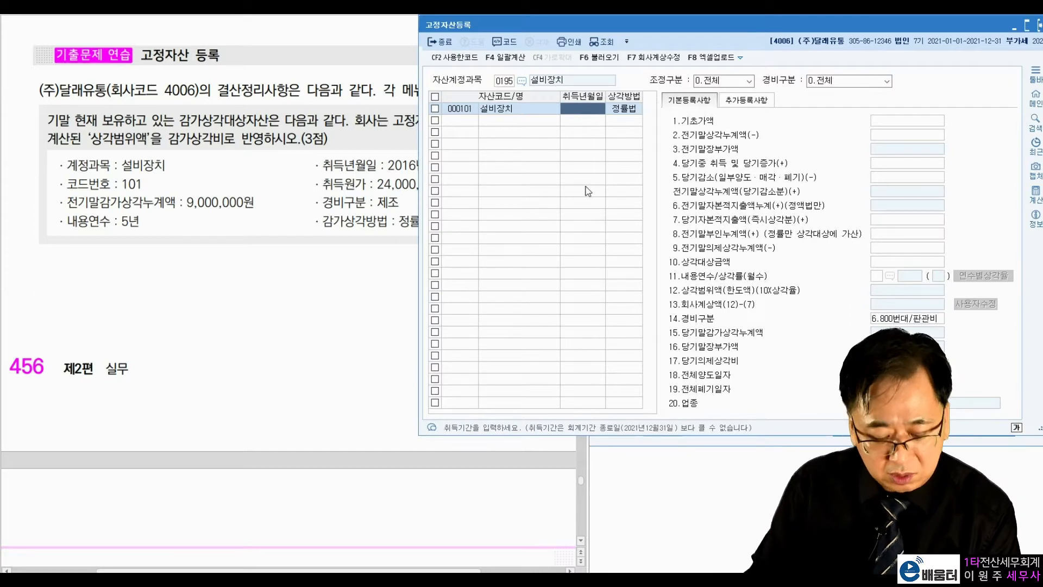
type("2016-02-27")
key("Return")
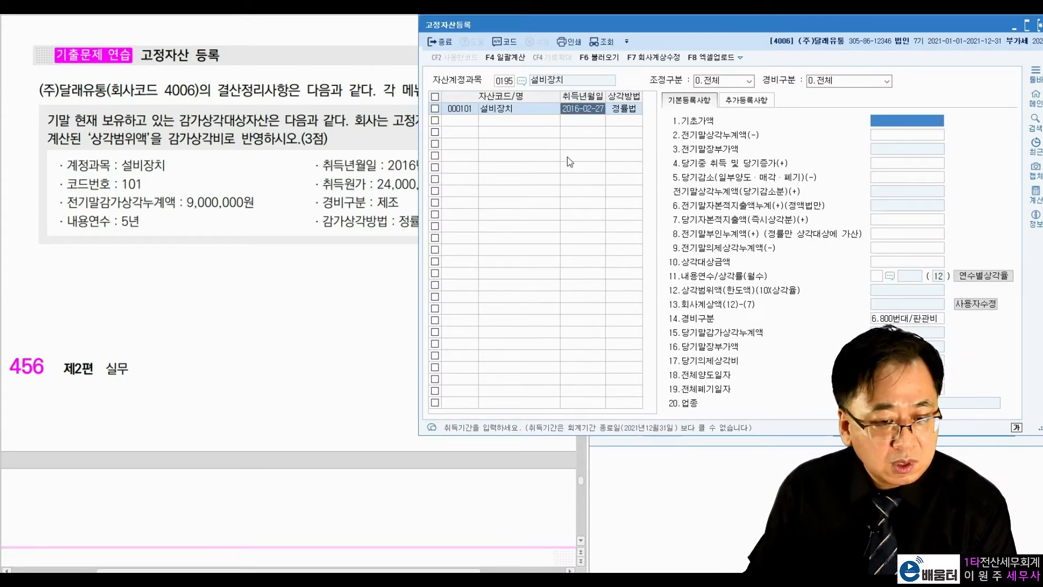
left_click_drag(400, 218, 430, 223)
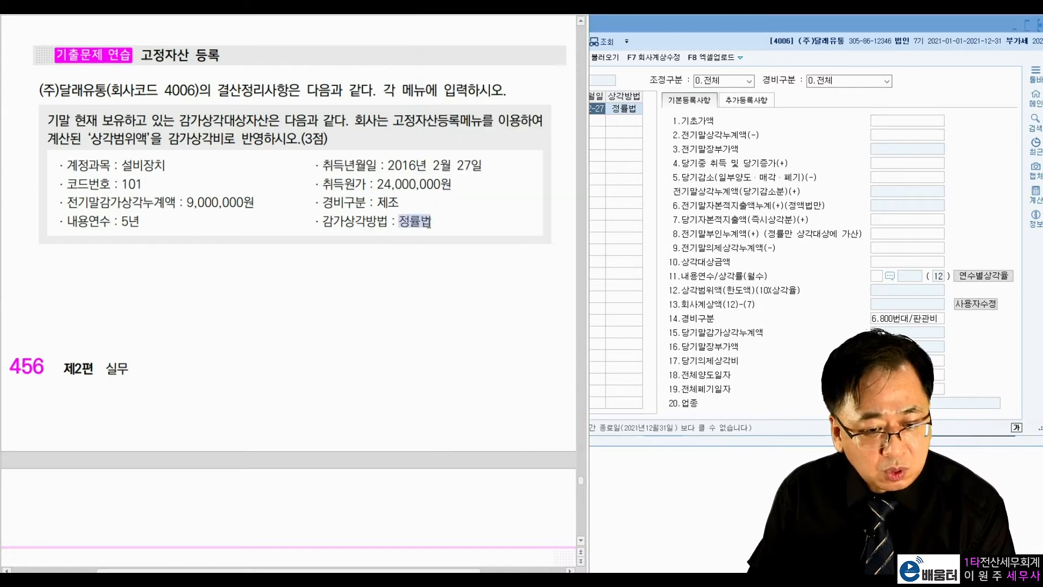
left_click(890, 126)
left_click(394, 187)
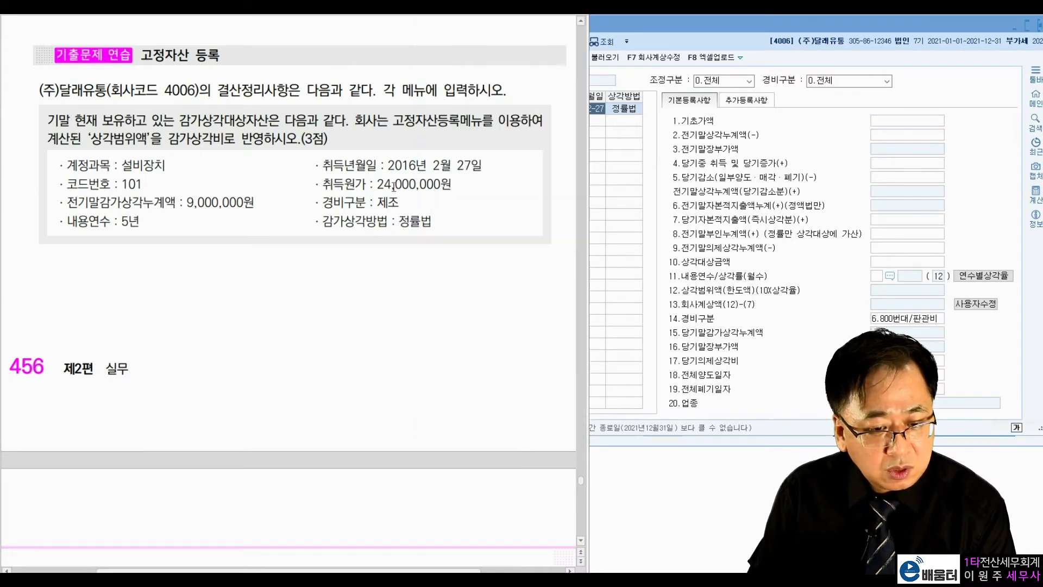
left_click_drag(405, 184, 430, 181)
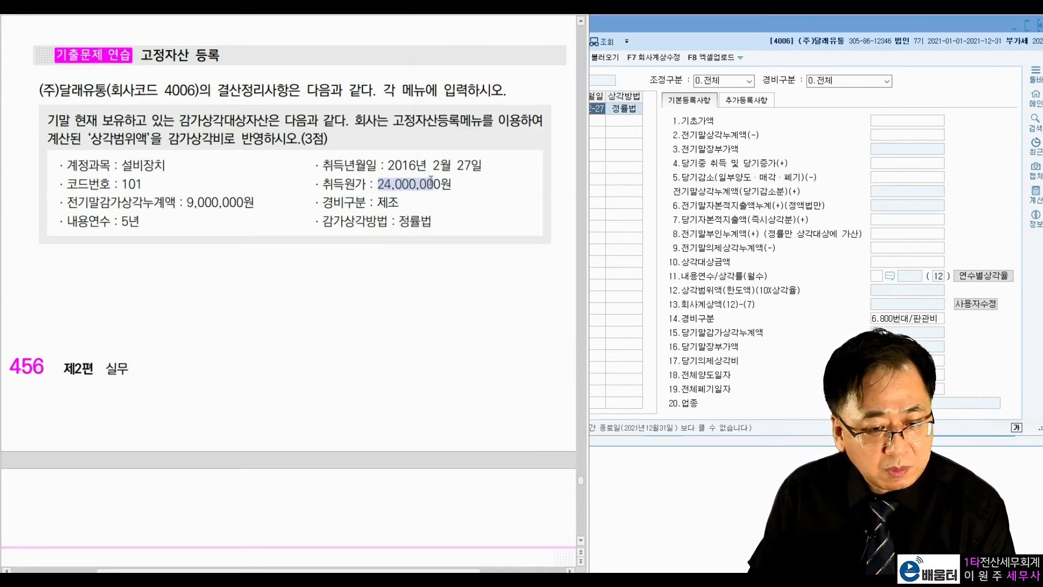
left_click(890, 125)
type("24000000")
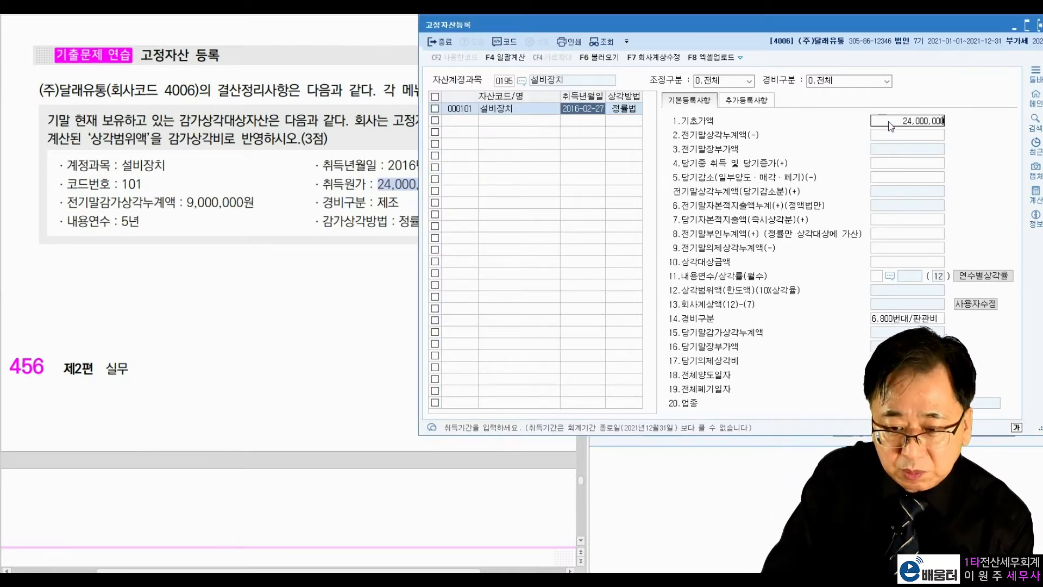
key("Return")
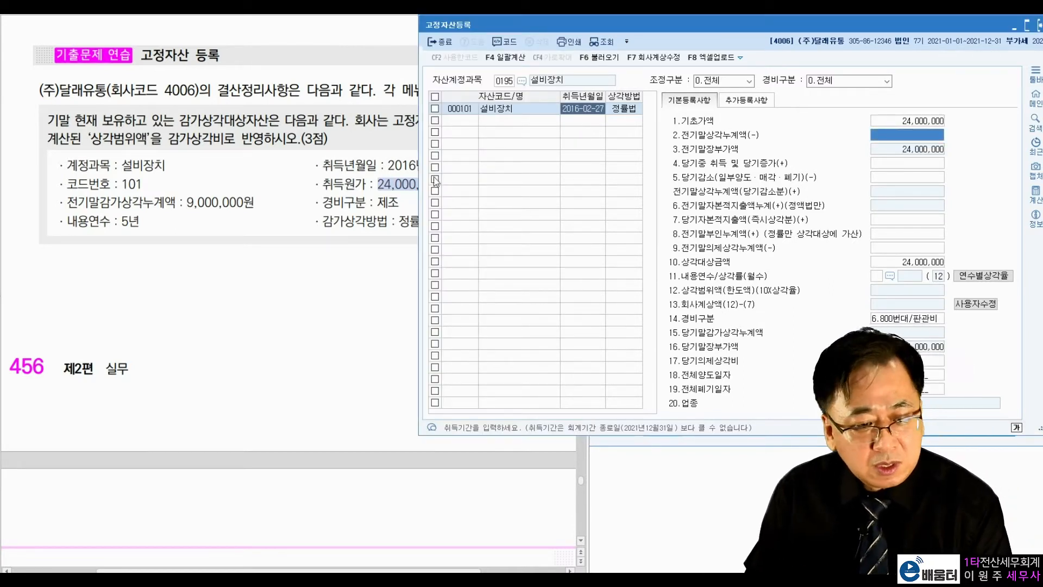
- Enter prior accumulated depreciation of 9,000,000, leaving the current-year fields empty
left_click_drag(187, 202, 245, 202)
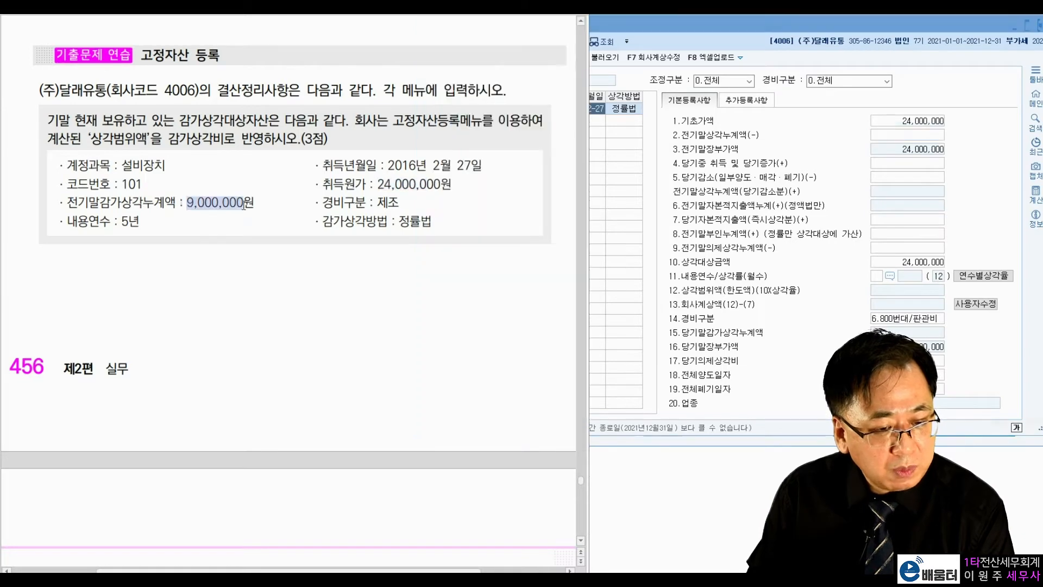
left_click(890, 137)
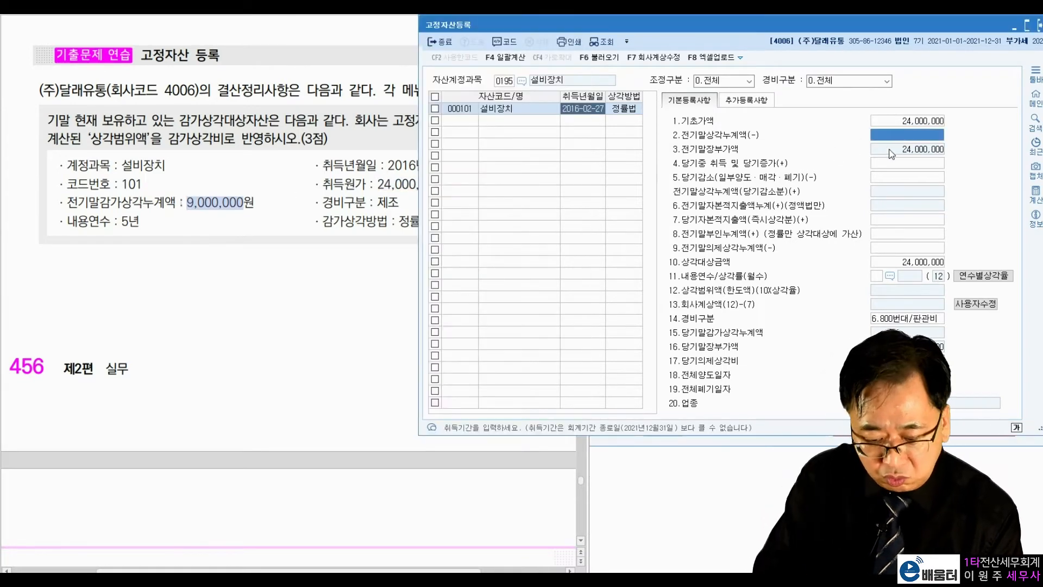
type("9000000")
key("Return")
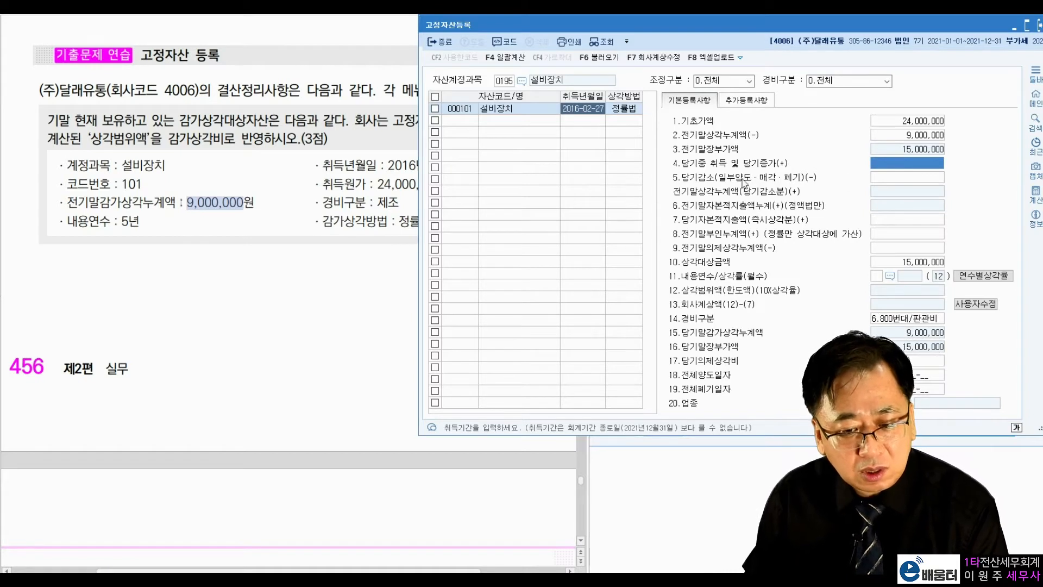
left_click(888, 178)
key("Return")
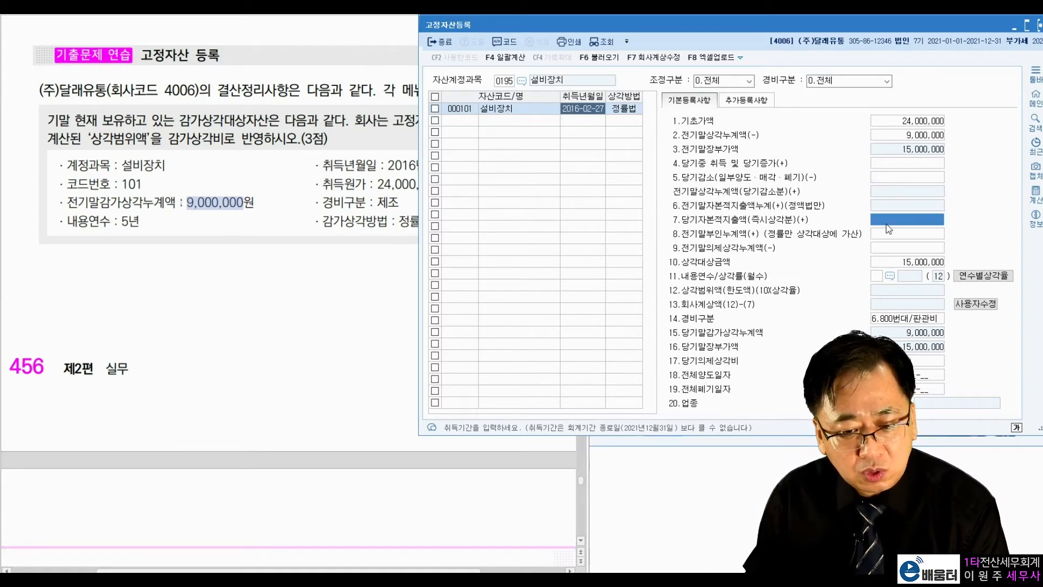
key("Return")
key("Return")
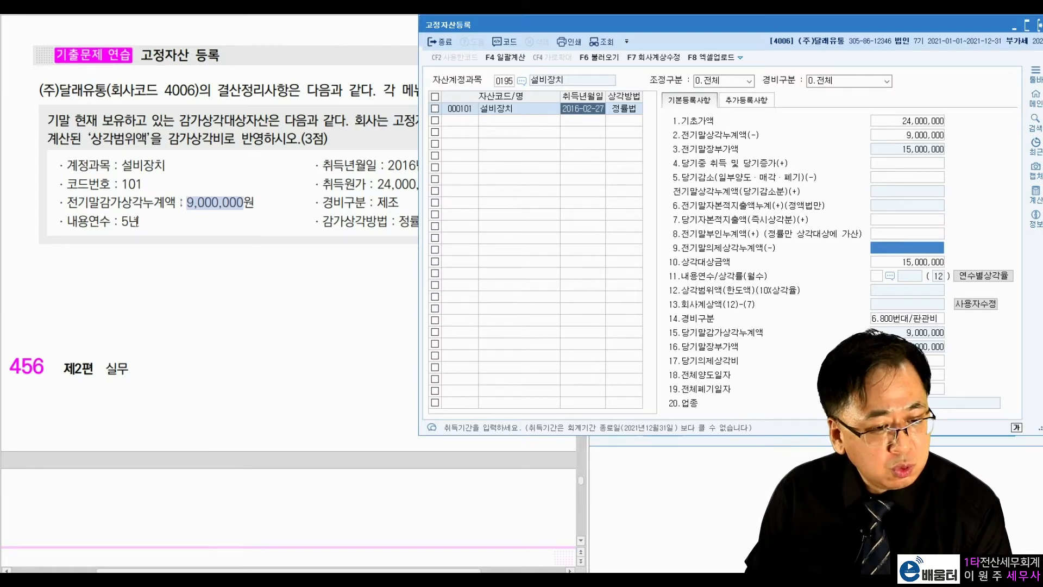
- Set a 5-year useful life and expense type 1.500번대/제조
left_click_drag(115, 221, 140, 221)
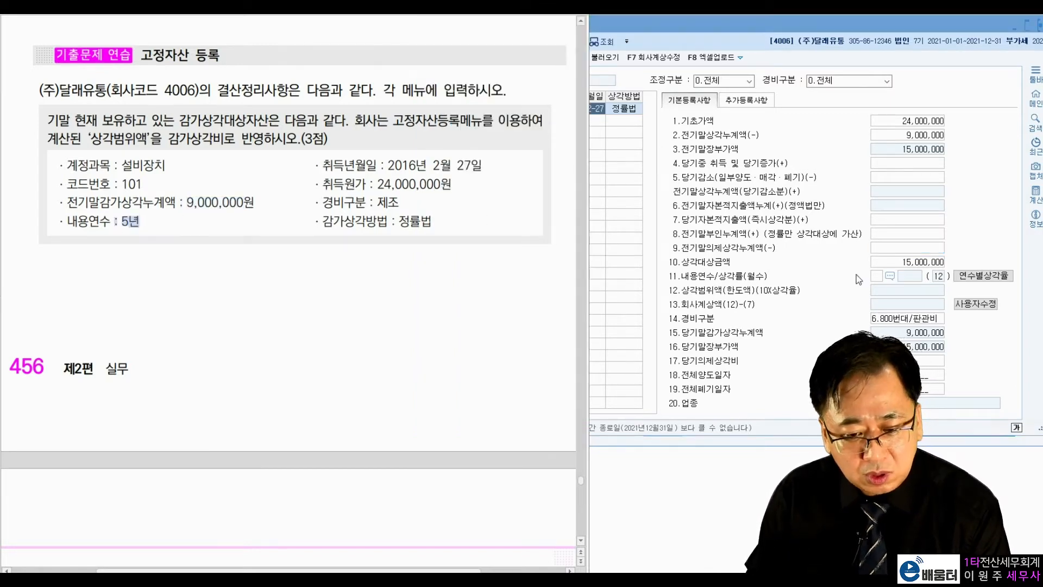
left_click(893, 264)
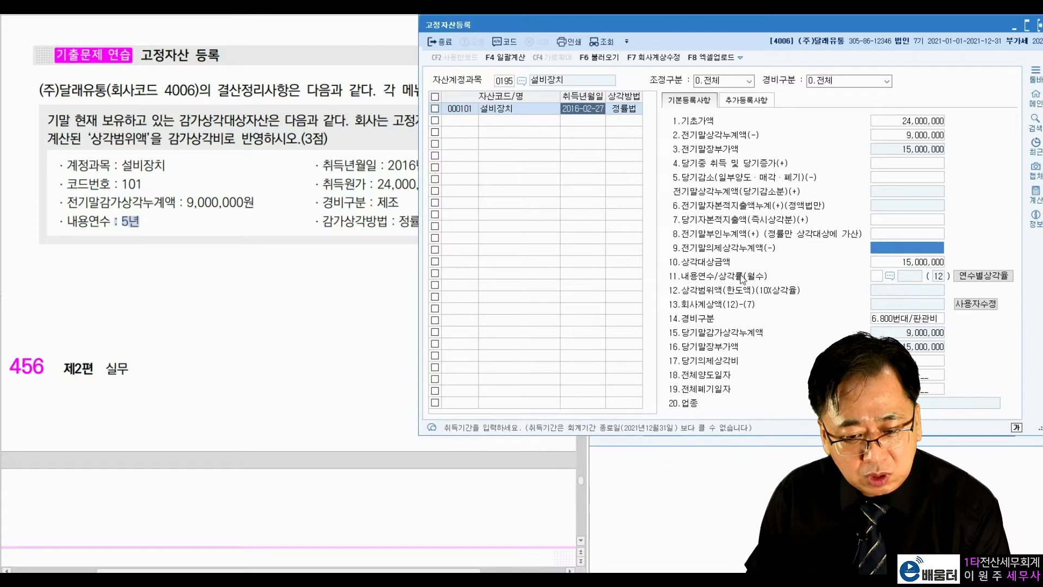
left_click(875, 276)
type("5")
key("Return")
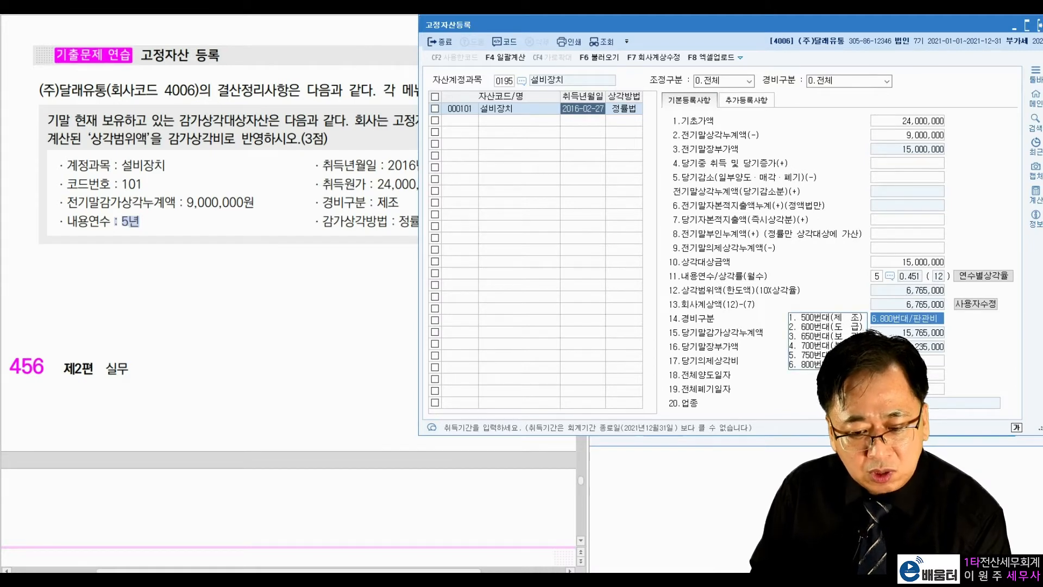
left_click_drag(322, 202, 399, 202)
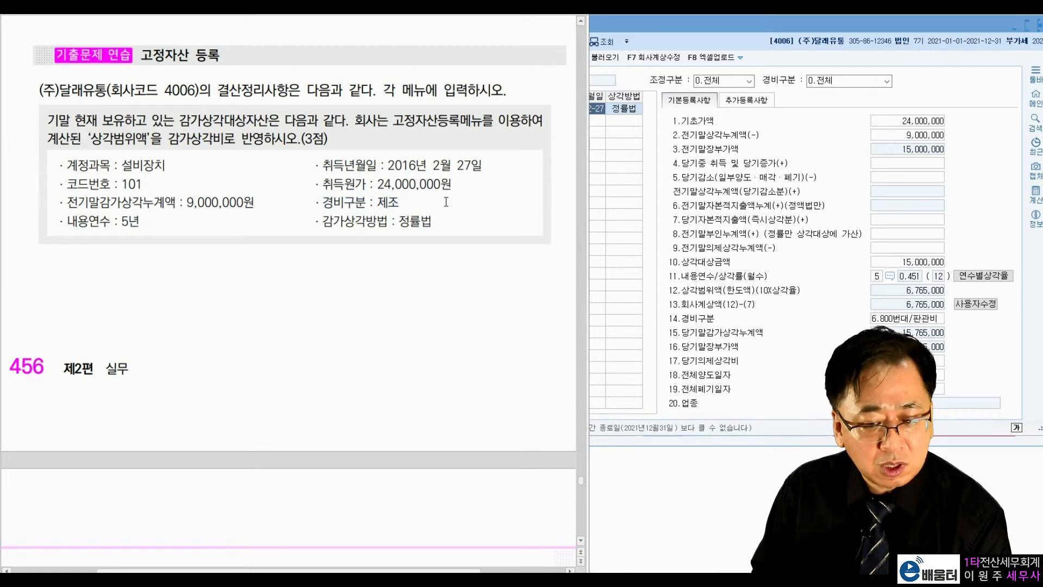
left_click(879, 321)
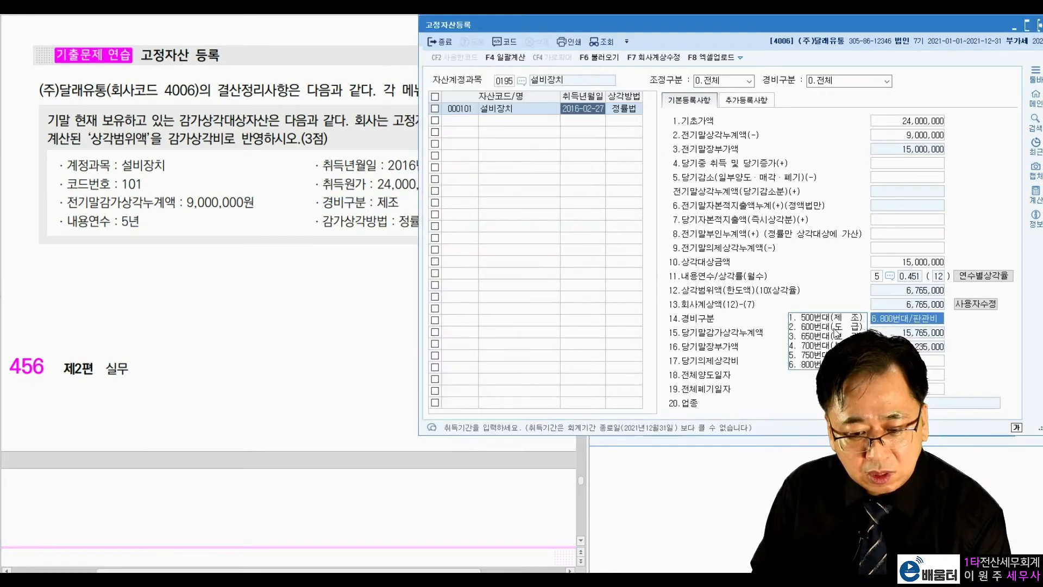
left_click(822, 318)
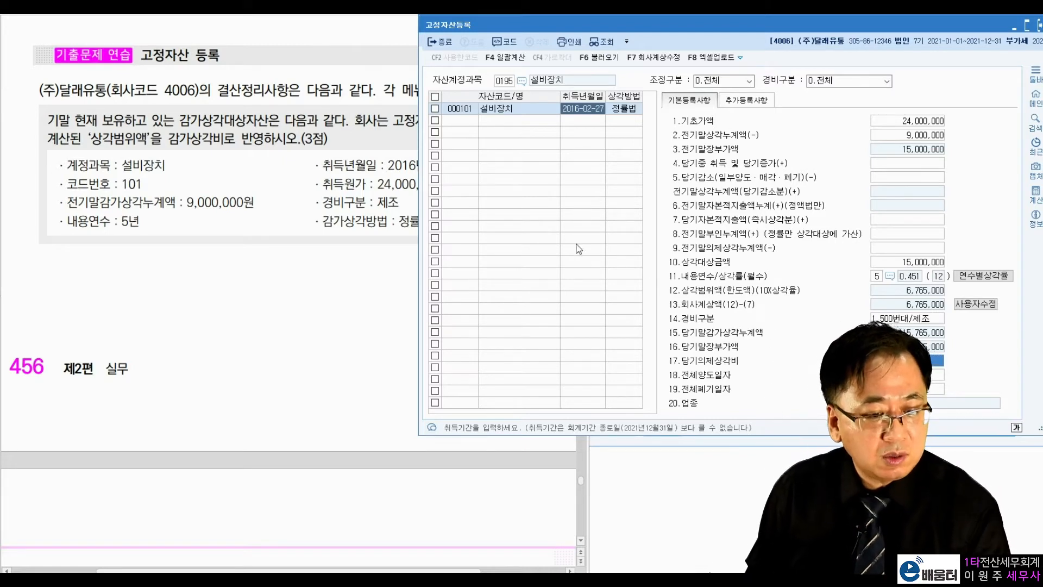
left_click(370, 157)
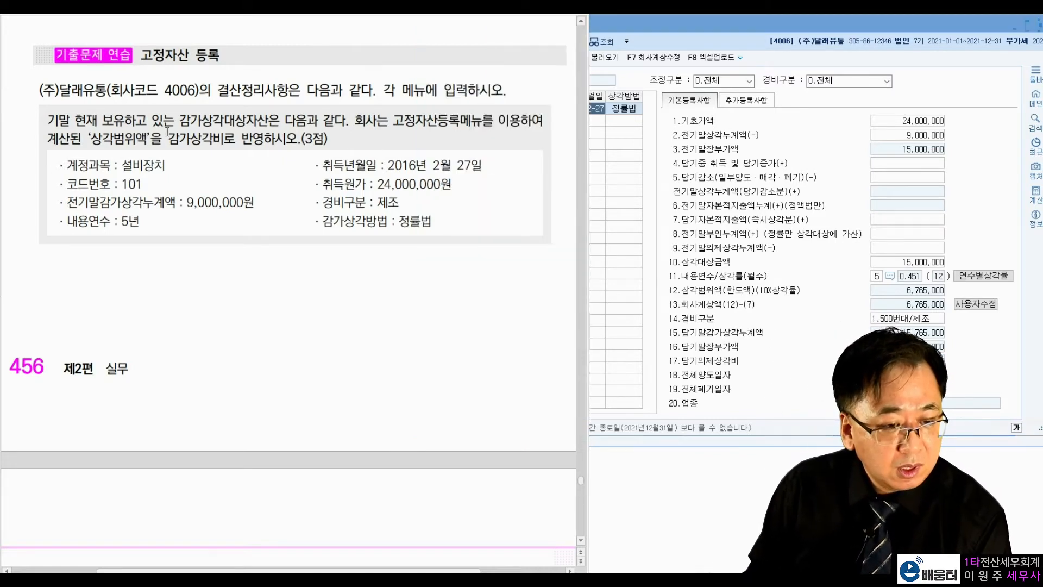
- Mark the 상각범위액-as-감가상각비 instruction and shift the fixed-asset window left to reveal the main menu
left_click_drag(193, 140, 243, 143)
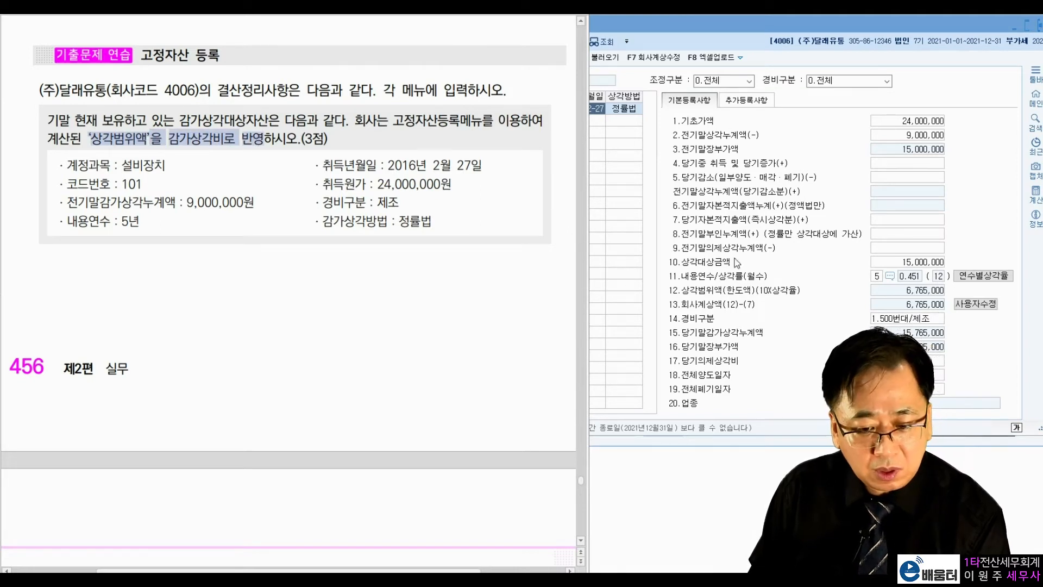
left_click(704, 297)
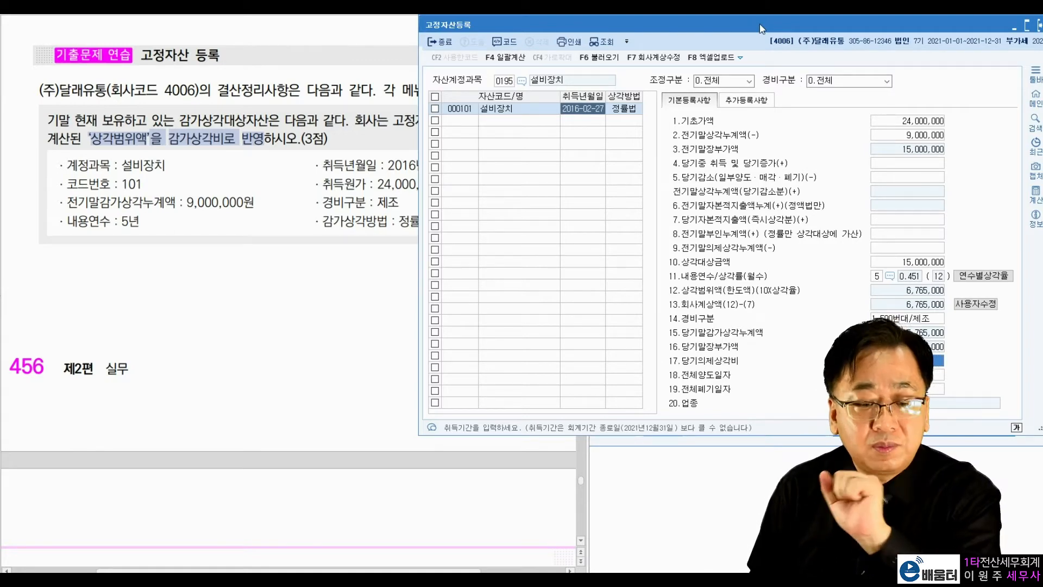
left_click_drag(761, 28, 356, 41)
- Open closing data entry for months 01 to 12 without loading saved data
left_click(770, 53)
left_click(918, 102)
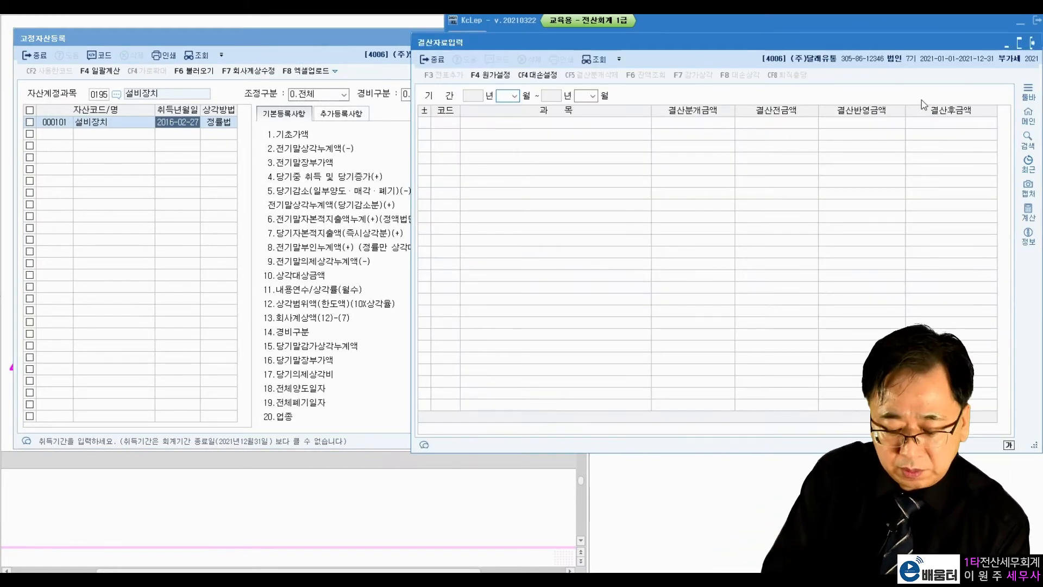
type("011")
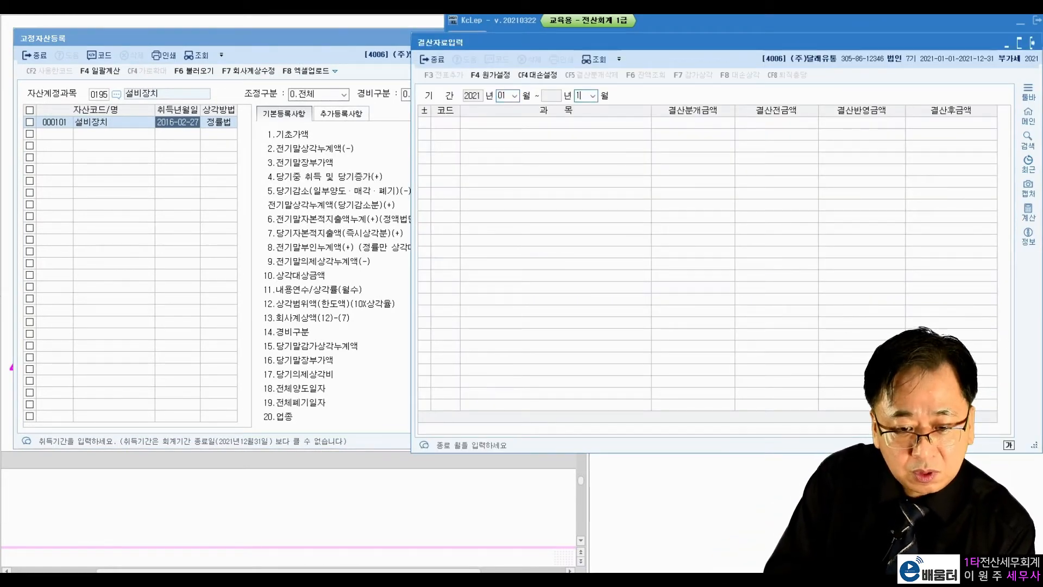
type("2")
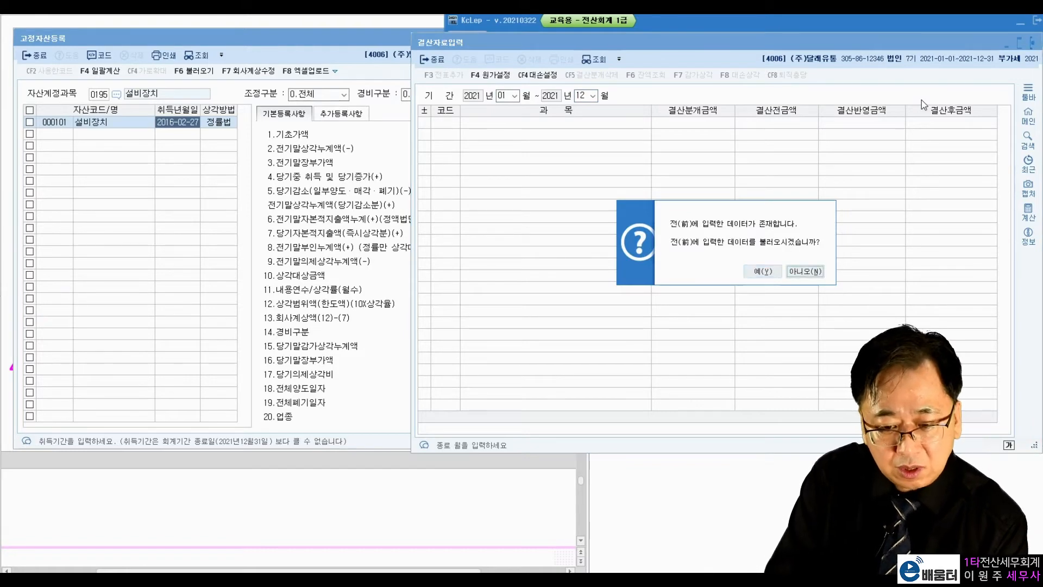
key("Return")
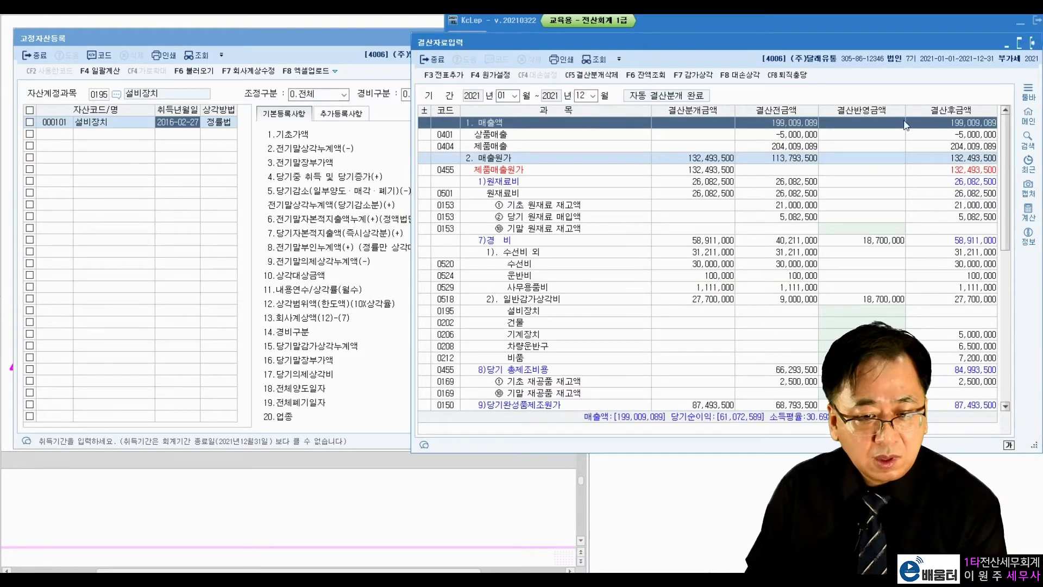
- Enter 설비장치's closing depreciation amount, correcting 6,756,000 to 6,765,000
left_click(588, 311)
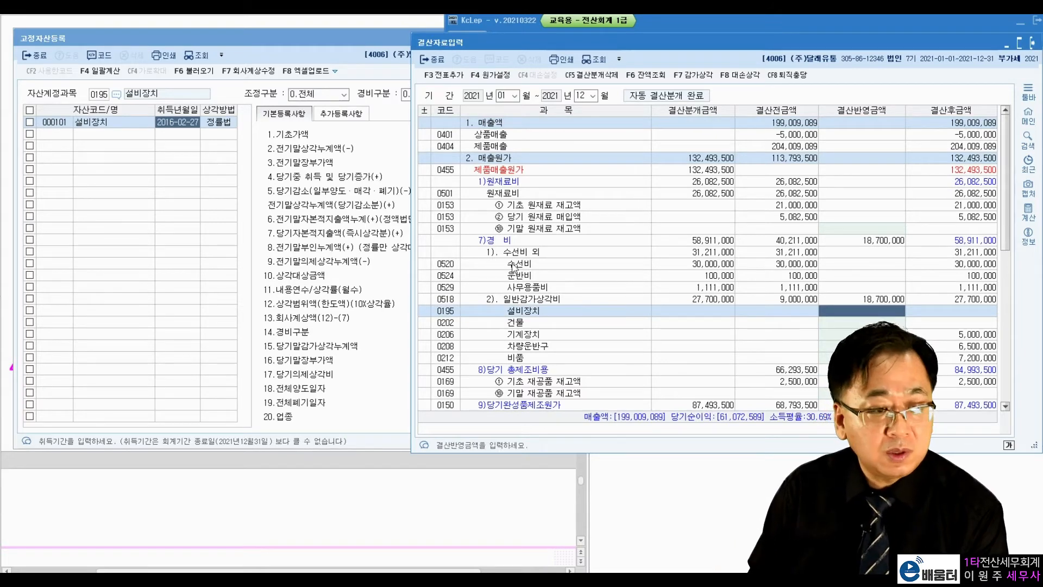
left_click(55, 40)
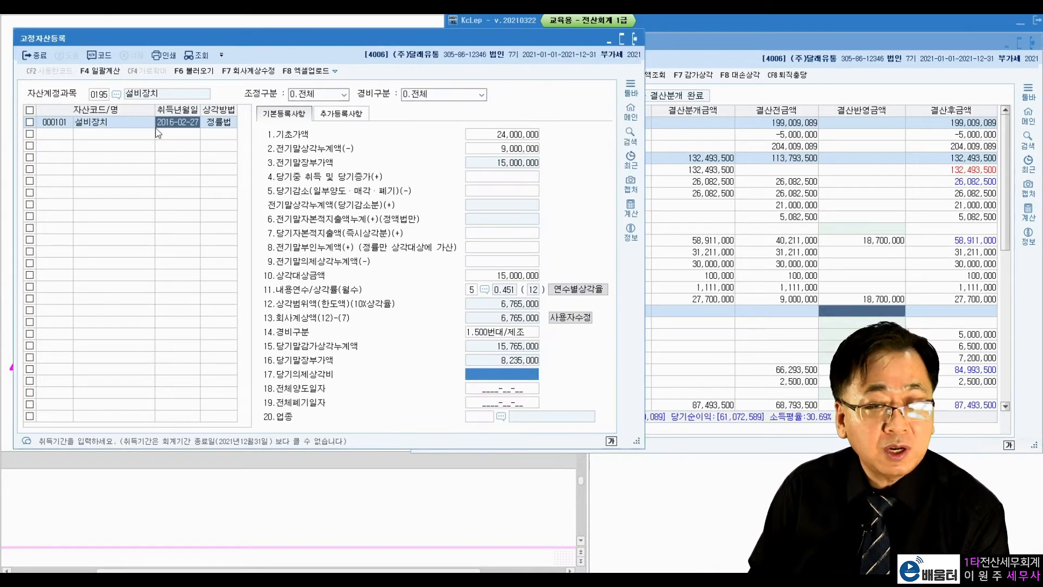
left_click(687, 311)
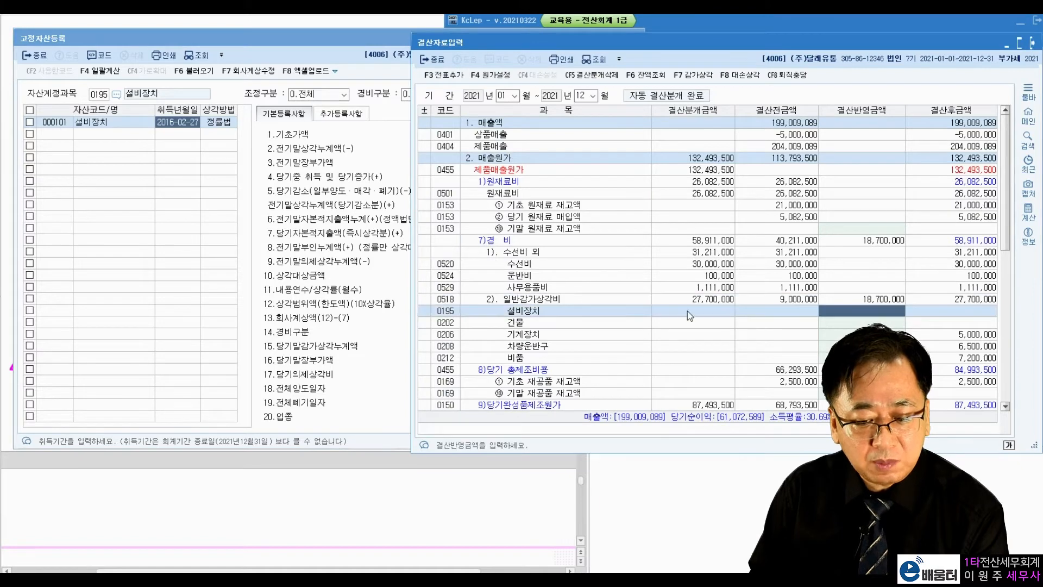
type("6,756,000")
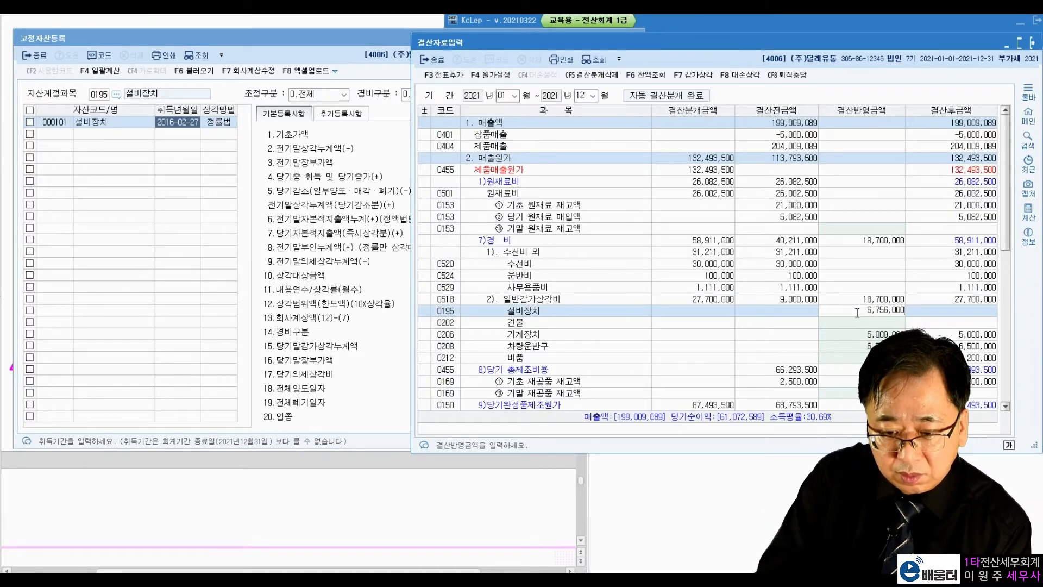
key("Return")
left_click(393, 354)
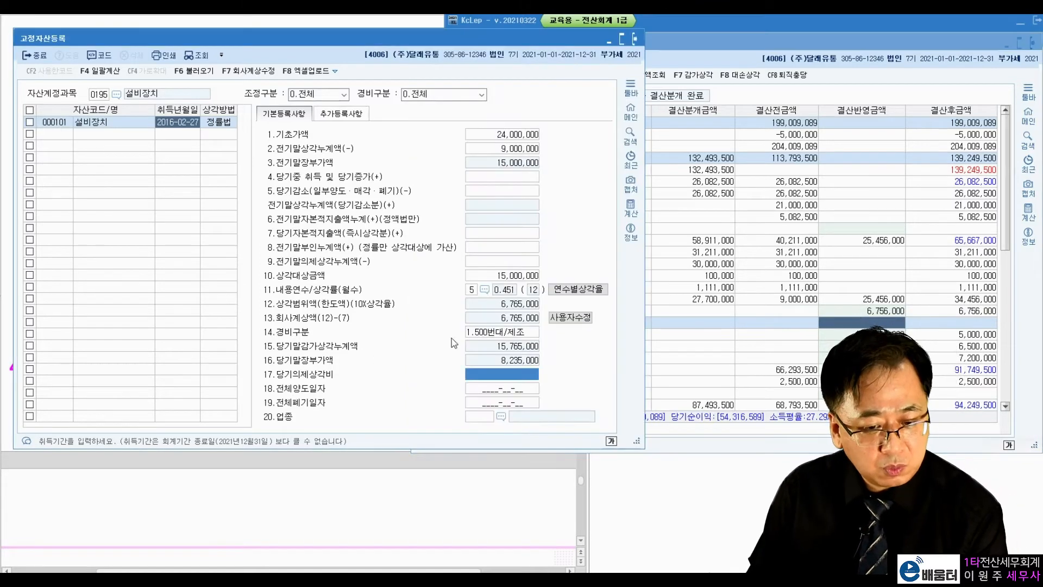
left_click(874, 316)
type("6,765,000")
key("Return")
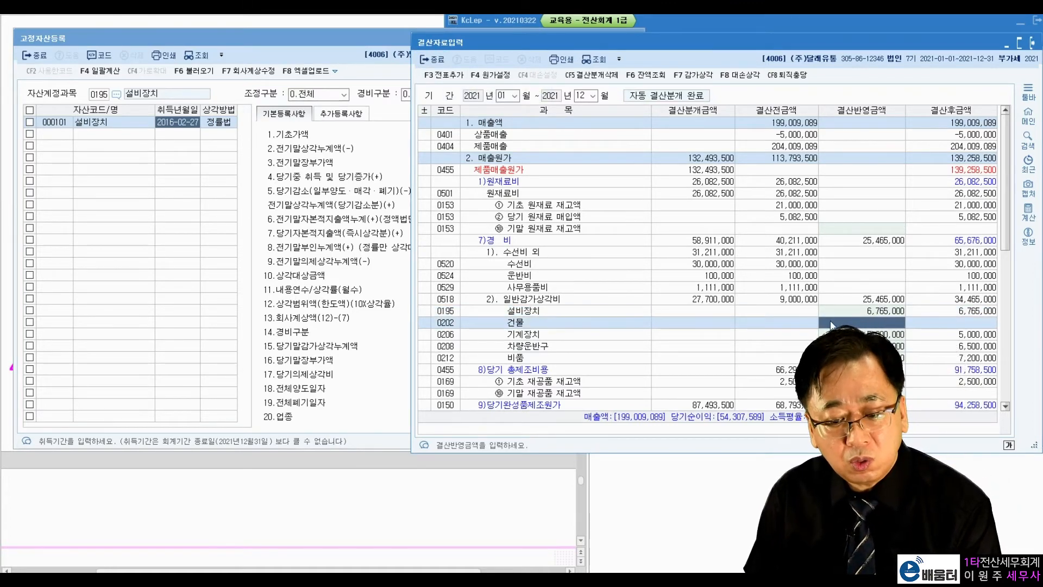
- Clear 설비장치's amount to 0 and pull depreciation from the fixed-asset register
left_click(862, 312)
type("0")
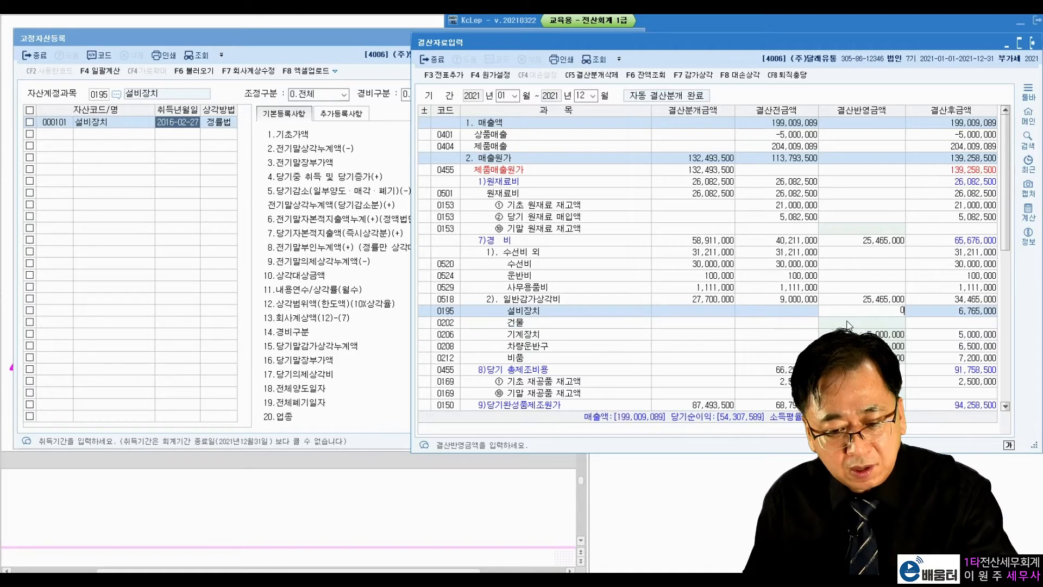
key("Return")
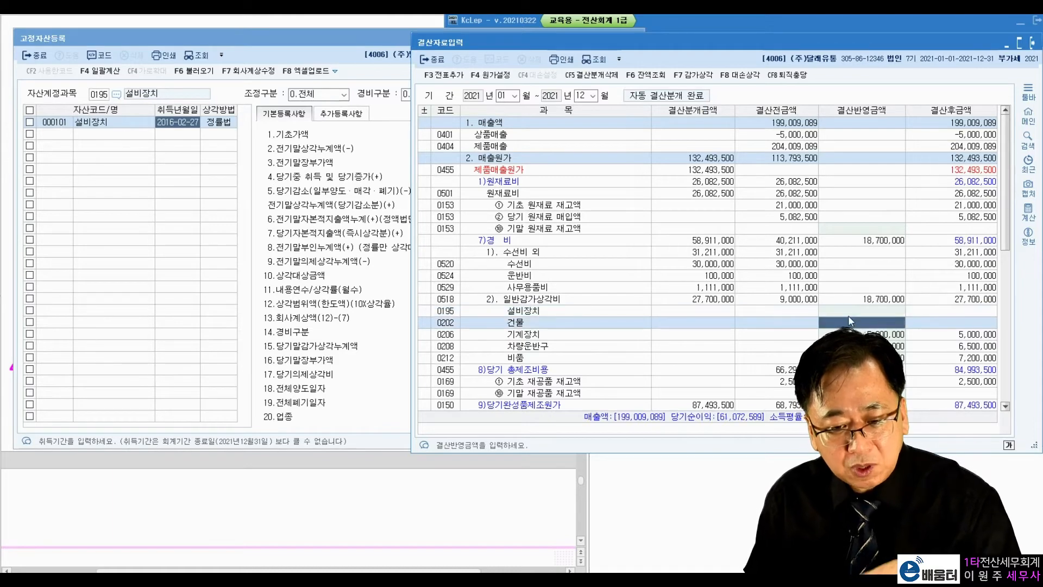
left_click(697, 78)
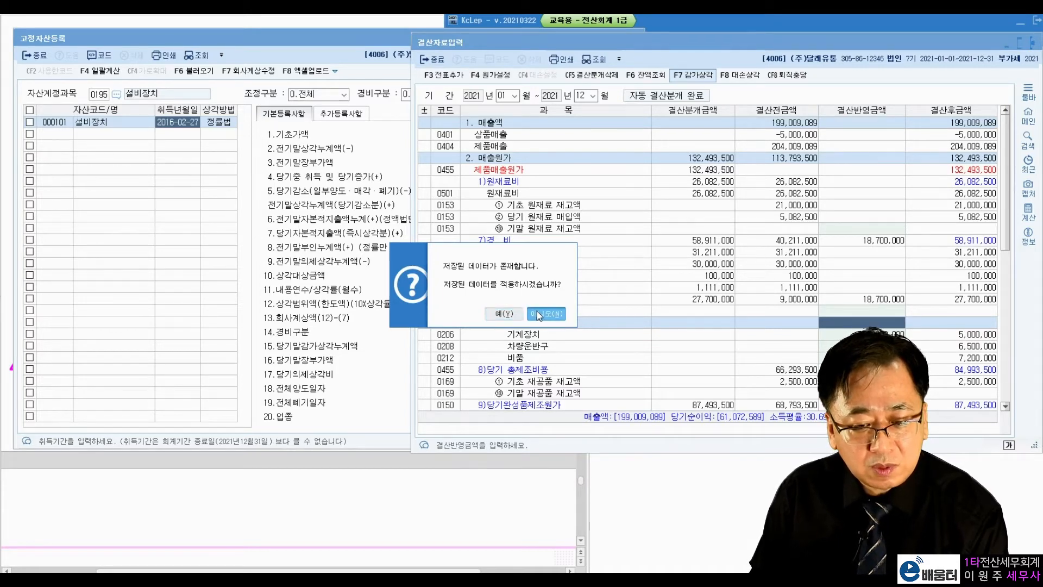
- Apply recalculated depreciation of 25,465,000 (설비장치 6,765,000) and add the closing journal entries
left_click(553, 311)
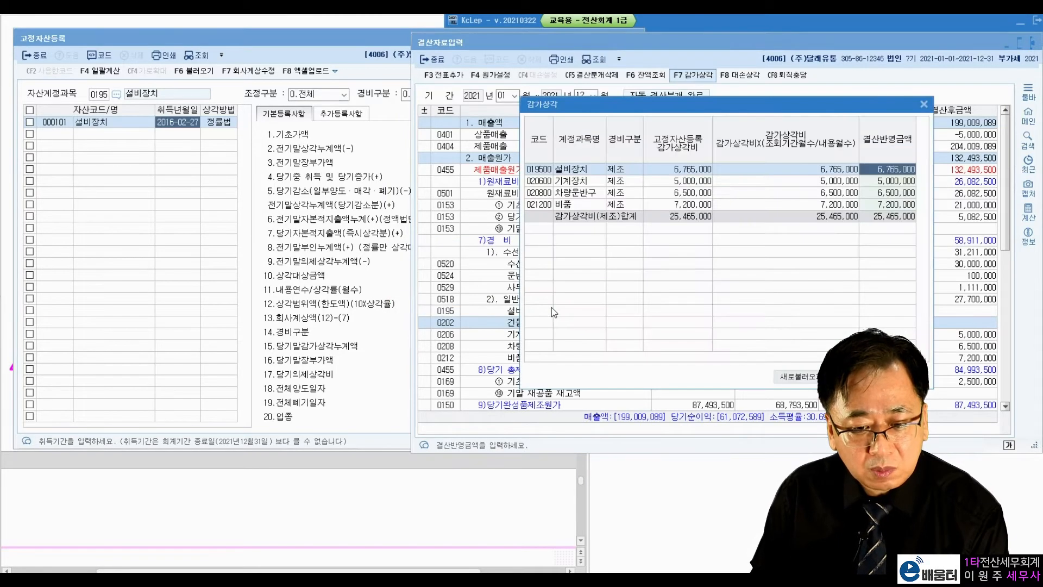
double_click(588, 172)
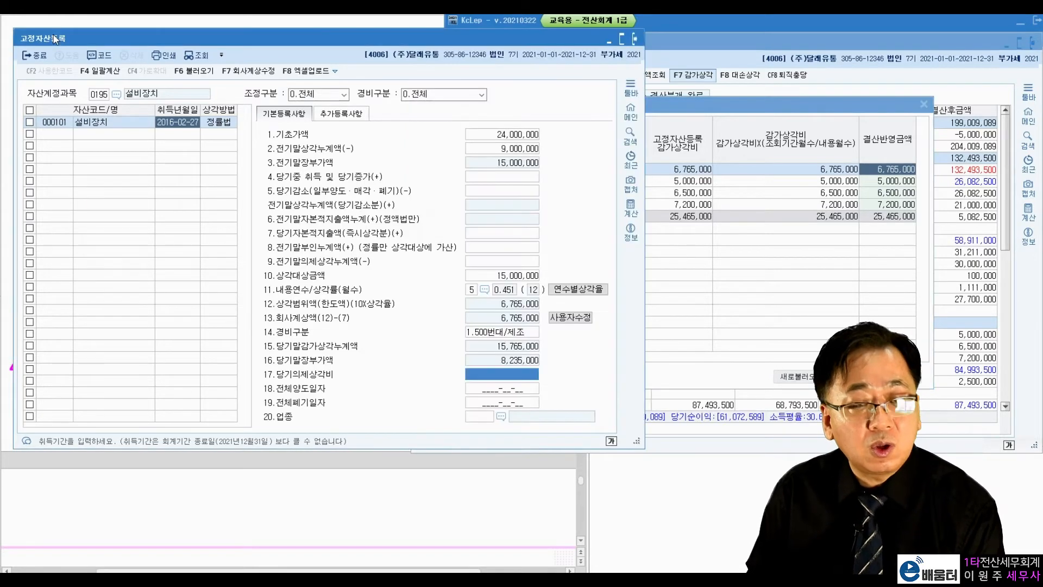
left_click(690, 109)
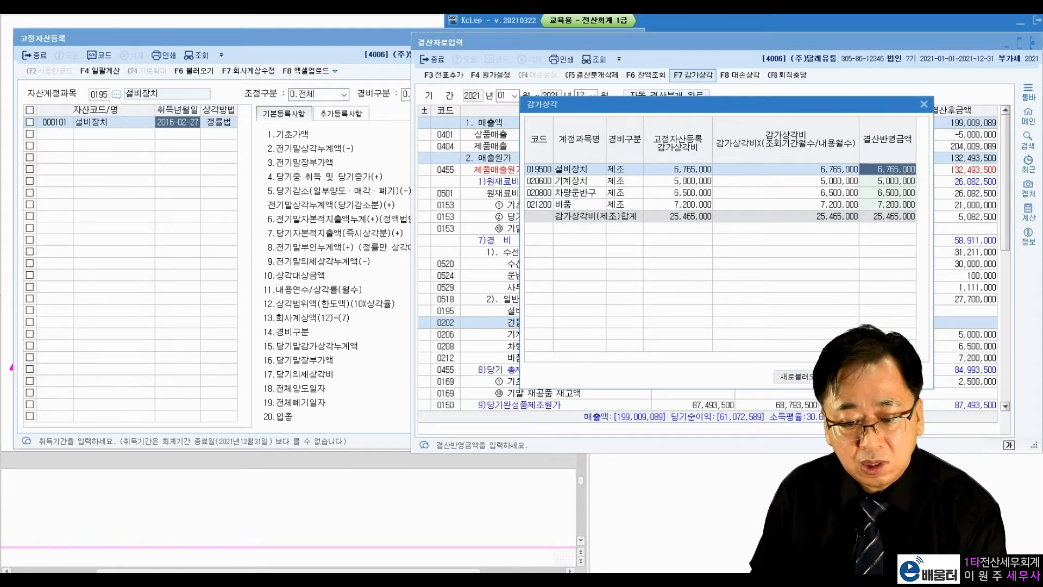
left_click(853, 377)
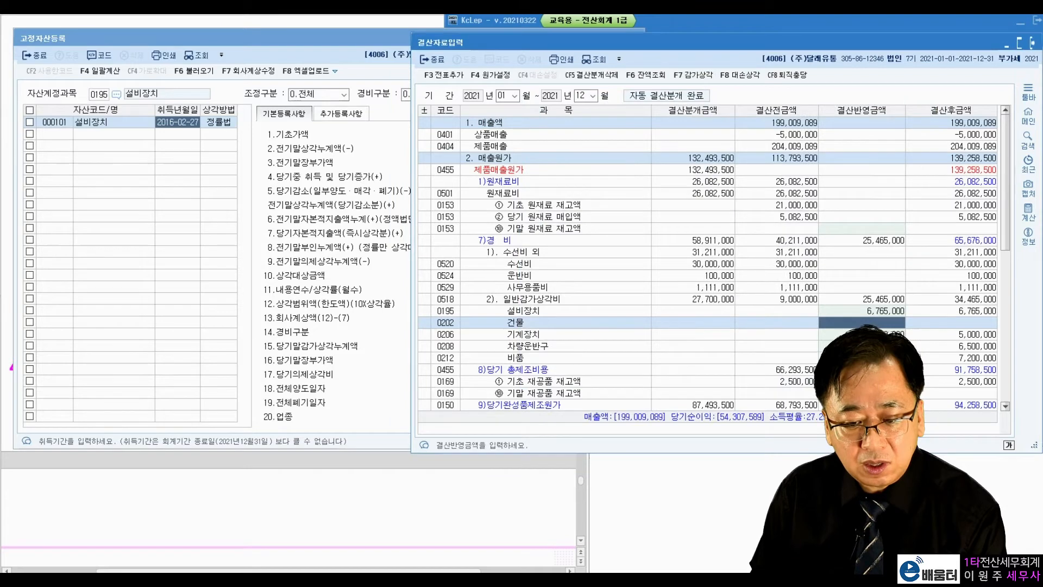
left_click(451, 76)
left_click(747, 281)
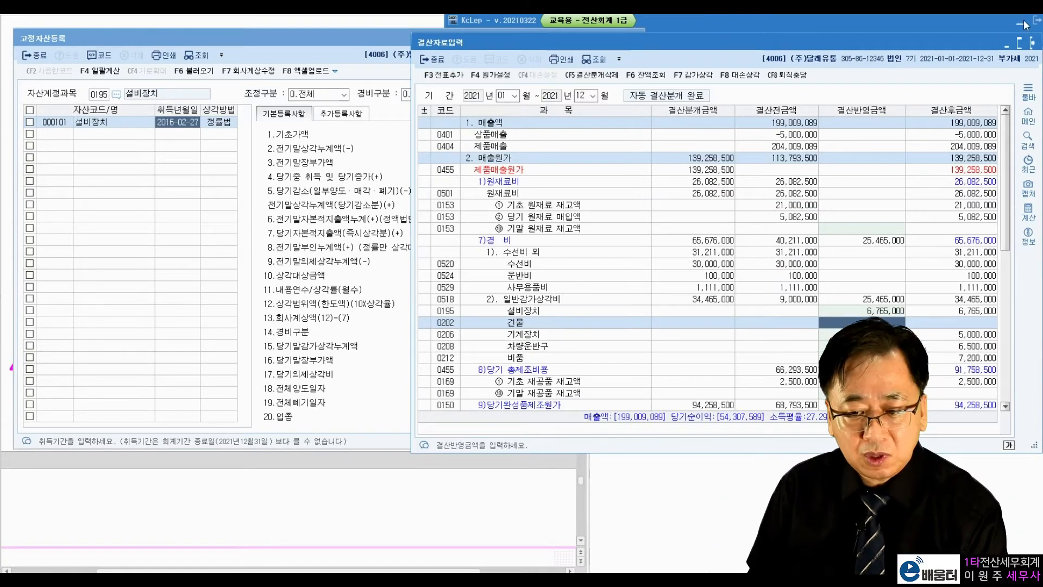
- Close the closing data and fixed-asset windows and scroll the textbook to the 판관비와 제조경비 exercise
left_click(1030, 43)
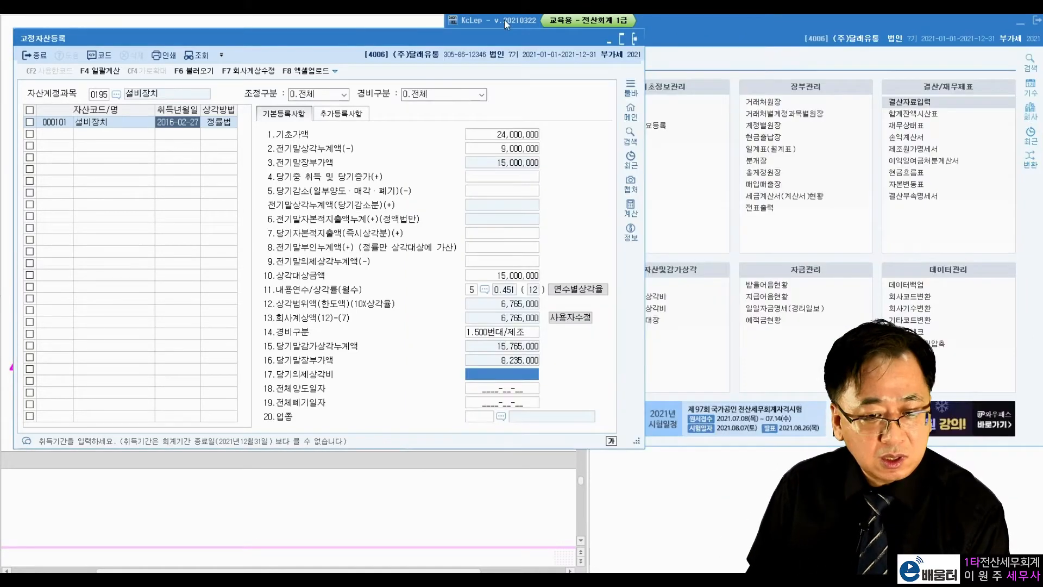
left_click(641, 41)
left_click(251, 352)
scroll(251, 352, "down", 5)
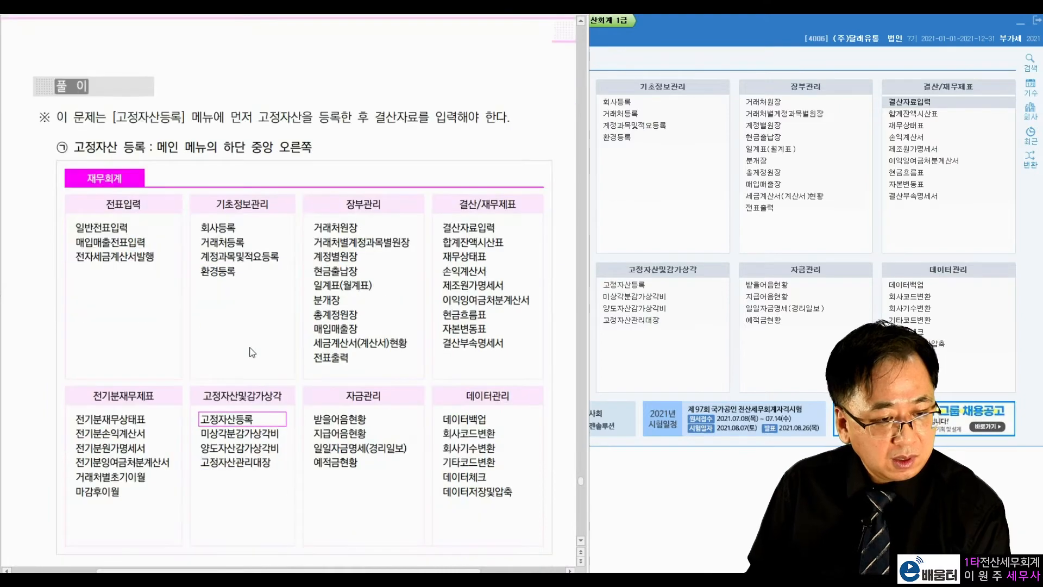
scroll(251, 352, "down", 4)
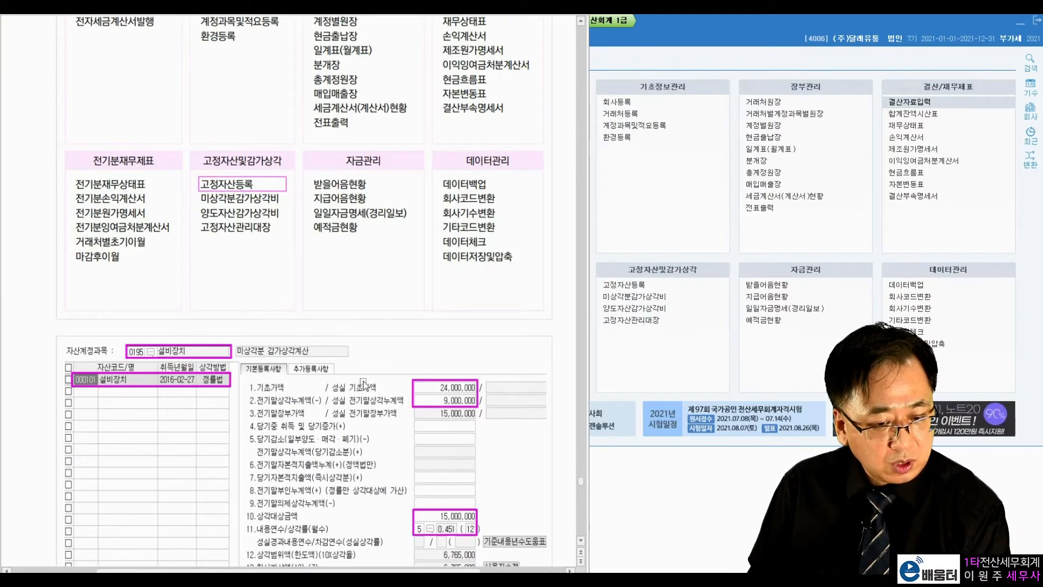
scroll(364, 380, "down", 3)
scroll(485, 360, "down", 10)
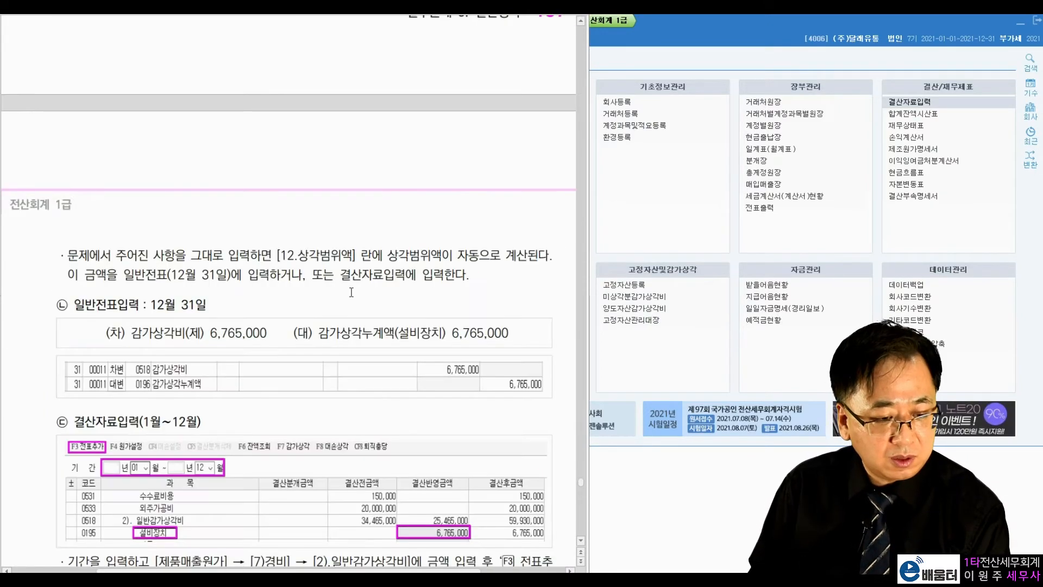
scroll(366, 253, "down", 8)
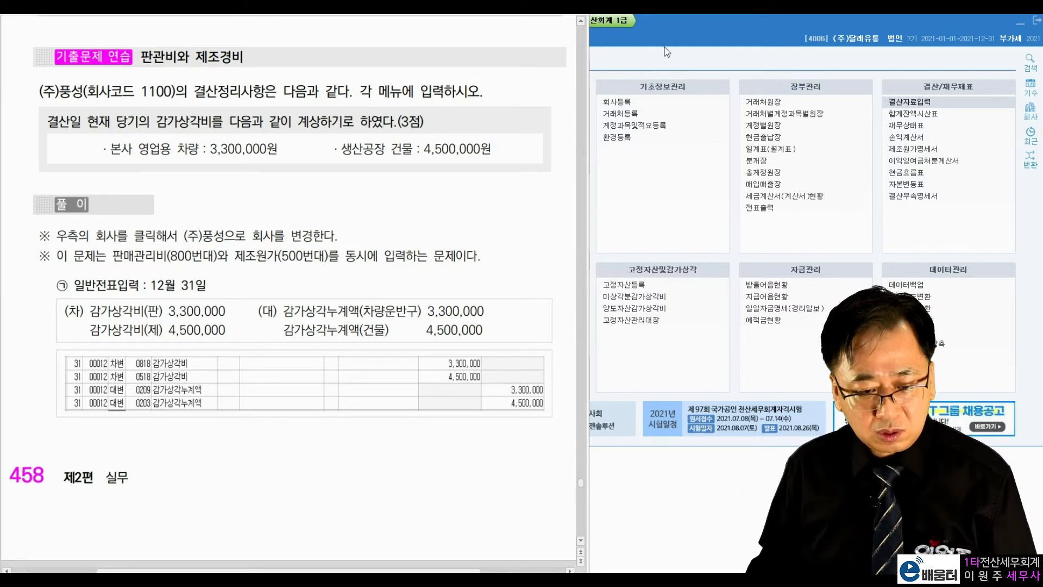
- Switch the working company to 1100 (주)풍성
left_click(932, 43)
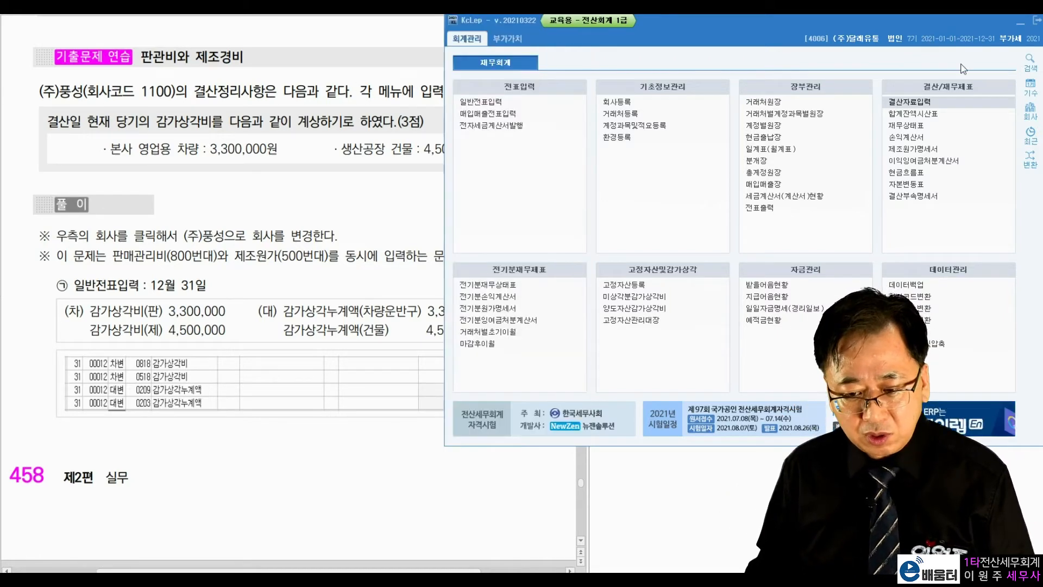
left_click(1034, 116)
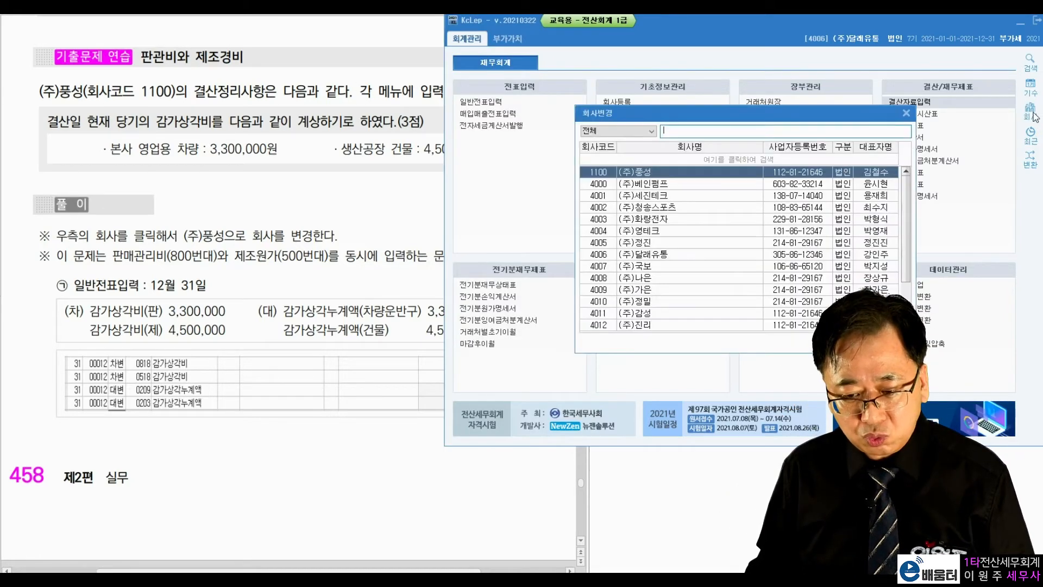
double_click(657, 177)
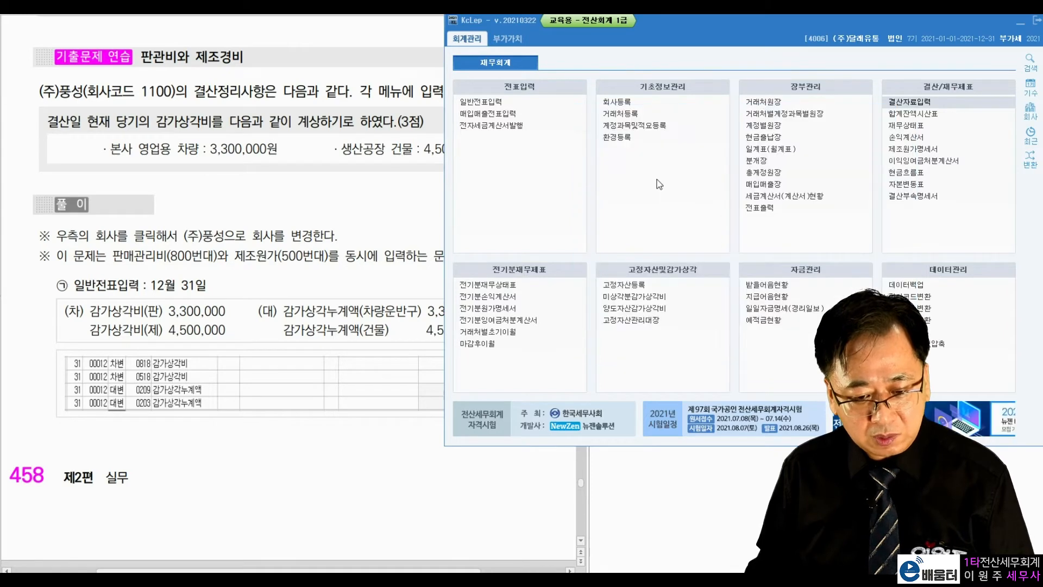
- Read the textbook exercise, then open general journal entry
left_click(322, 180)
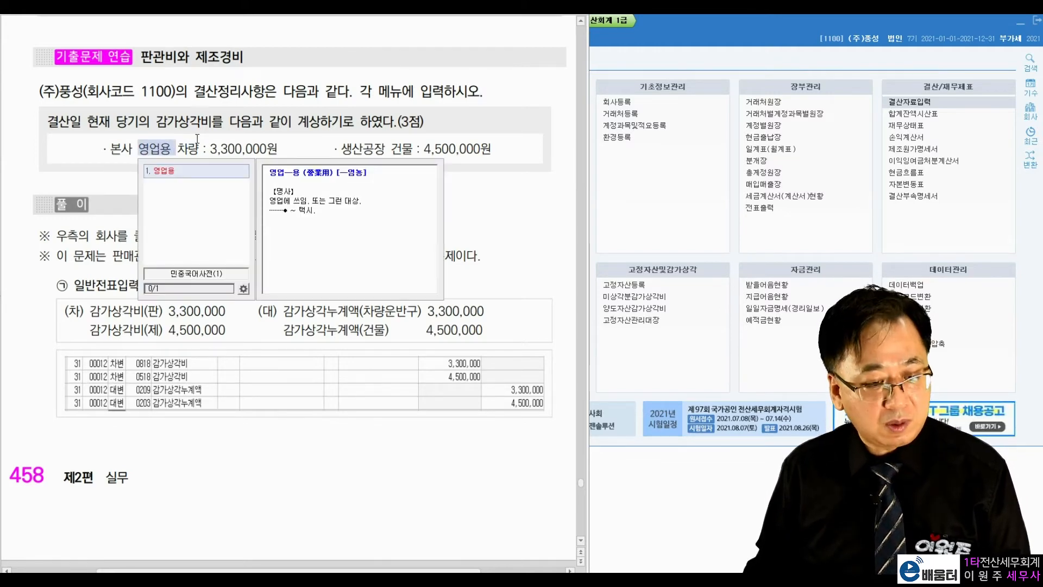
left_click(198, 140)
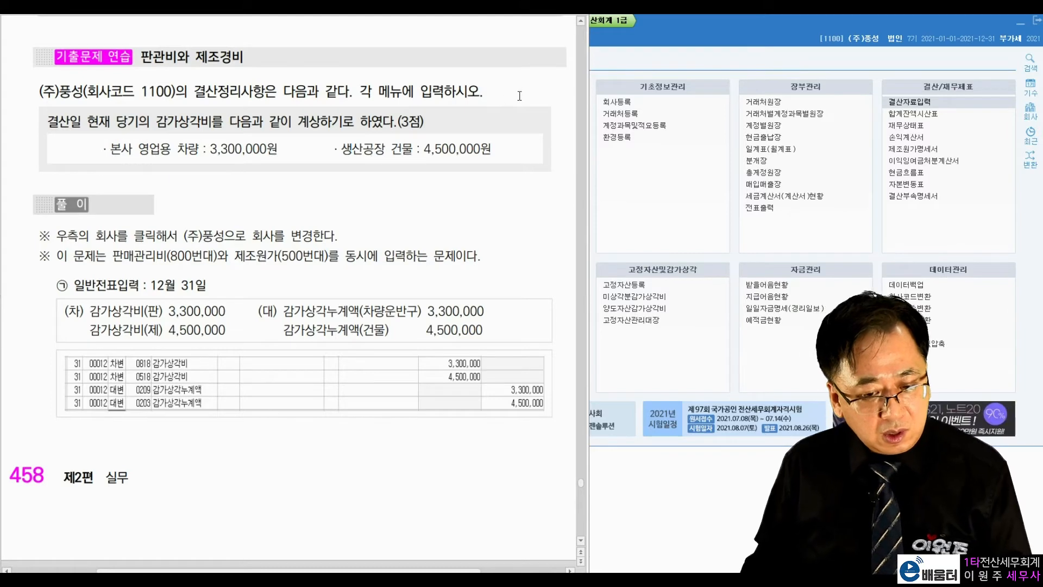
left_click(600, 70)
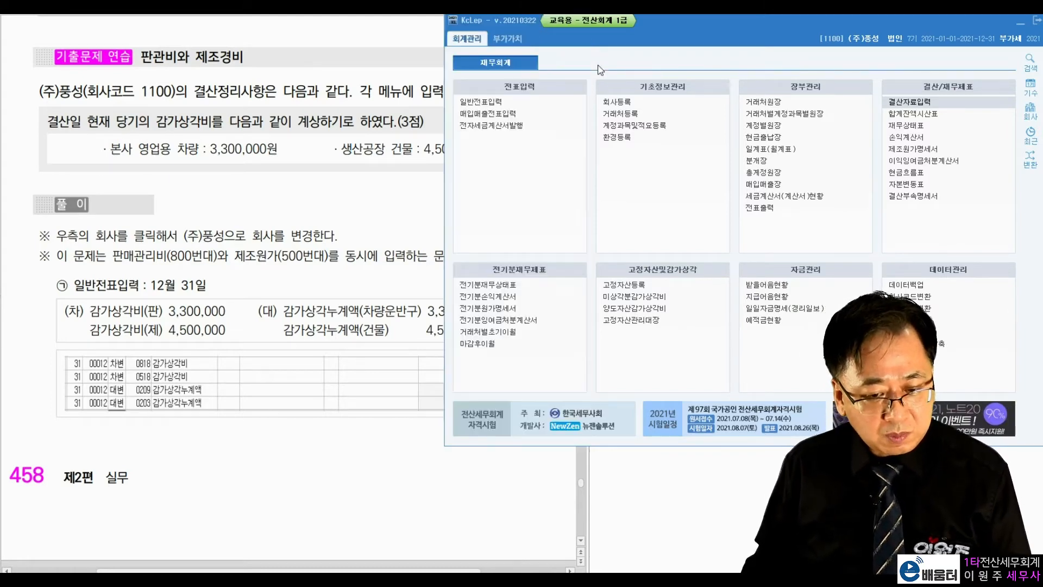
left_click(481, 102)
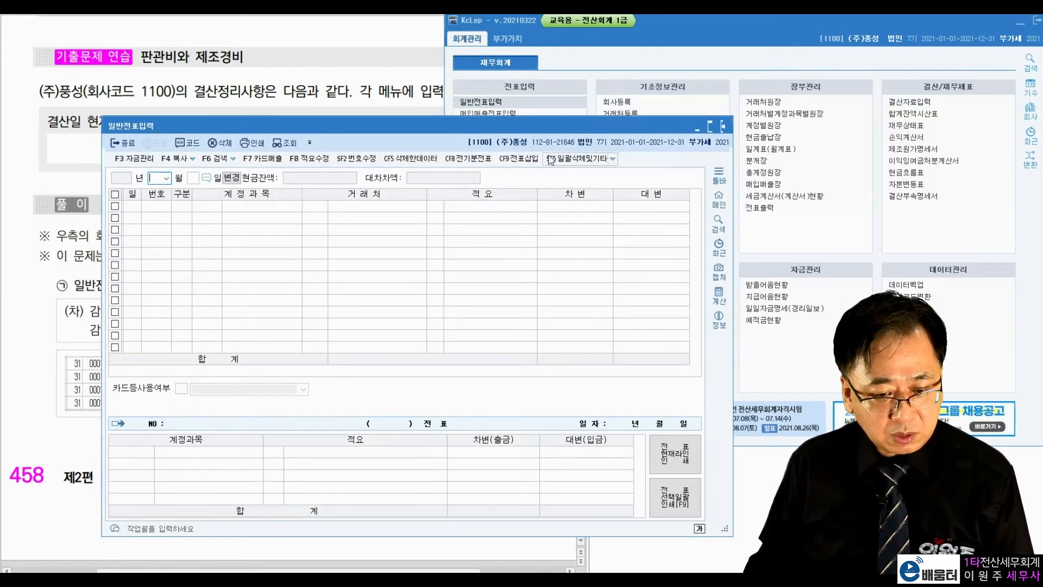
- Start a 12/31 voucher with a 3,300,000 debit to 0818 감가상각비
left_click_drag(542, 130, 851, 30)
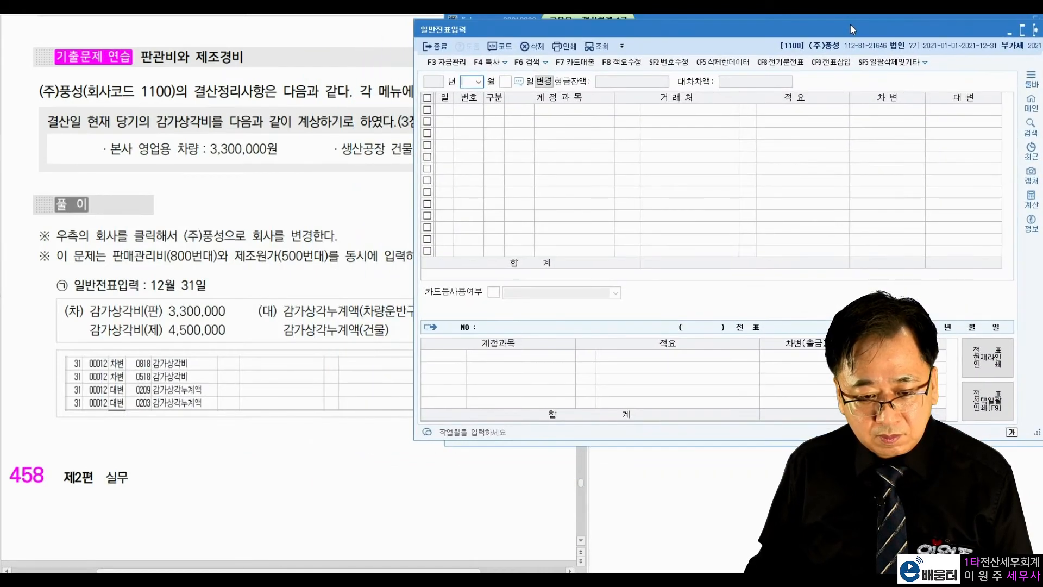
type("12")
key("Return")
type("31")
key("Return")
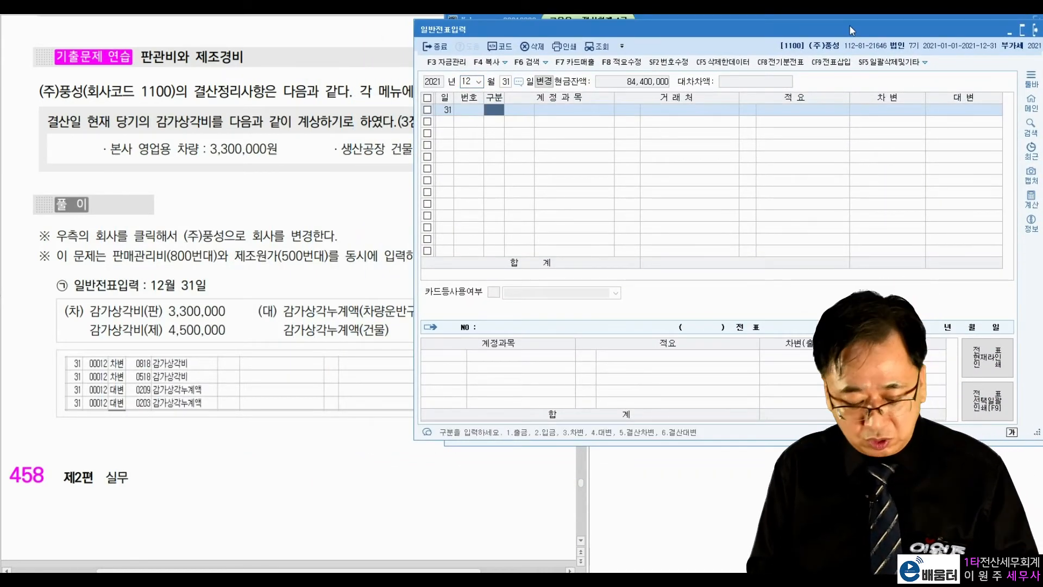
type("3")
key("Return")
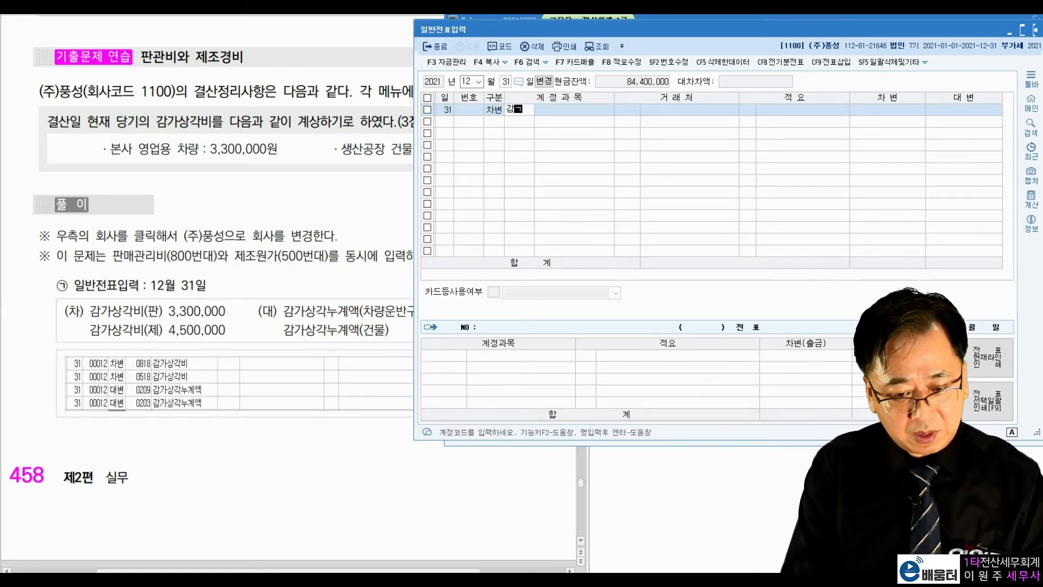
key("Return")
key("Down")
key("Down")
key("Down")
key("Down")
key("Down")
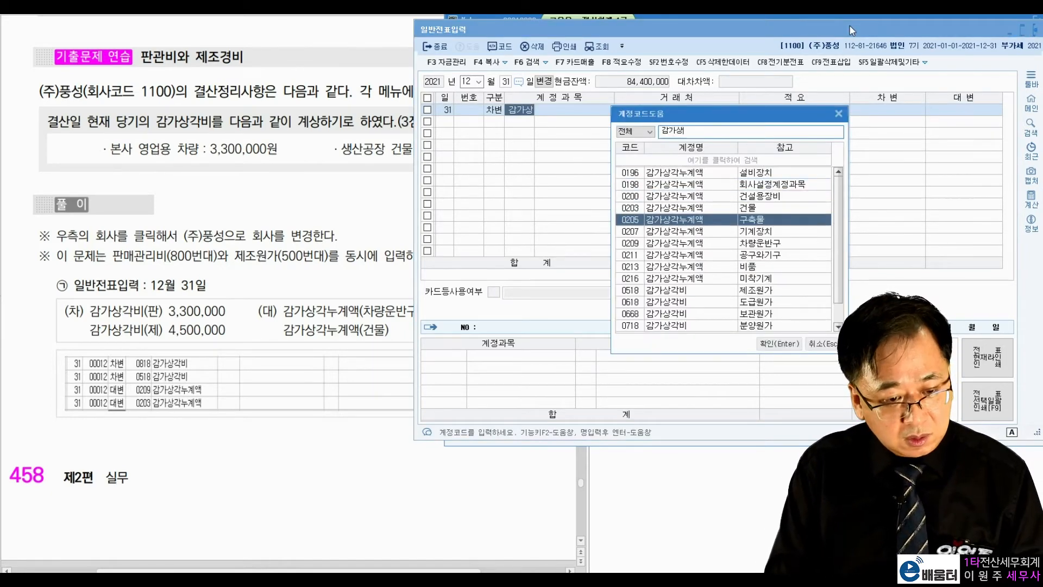
key("Down")
key("Down")
key("Down")
key("Down")
key("Down")
key("Down")
key("Down")
key("Down")
key("Down")
key("Down")
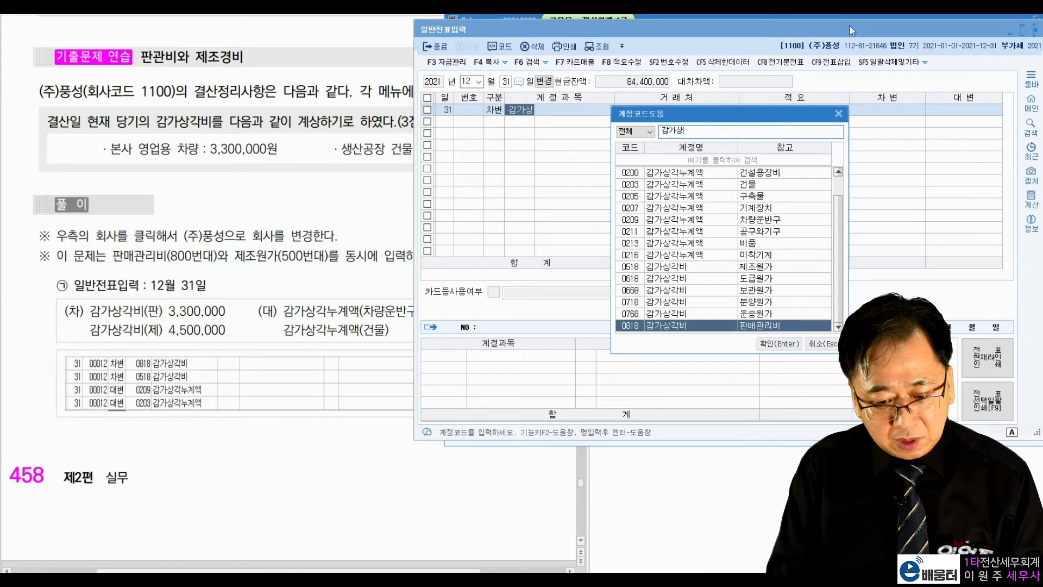
key("Return")
key("Return")
key("Return")
type("3,300,000")
key("Return")
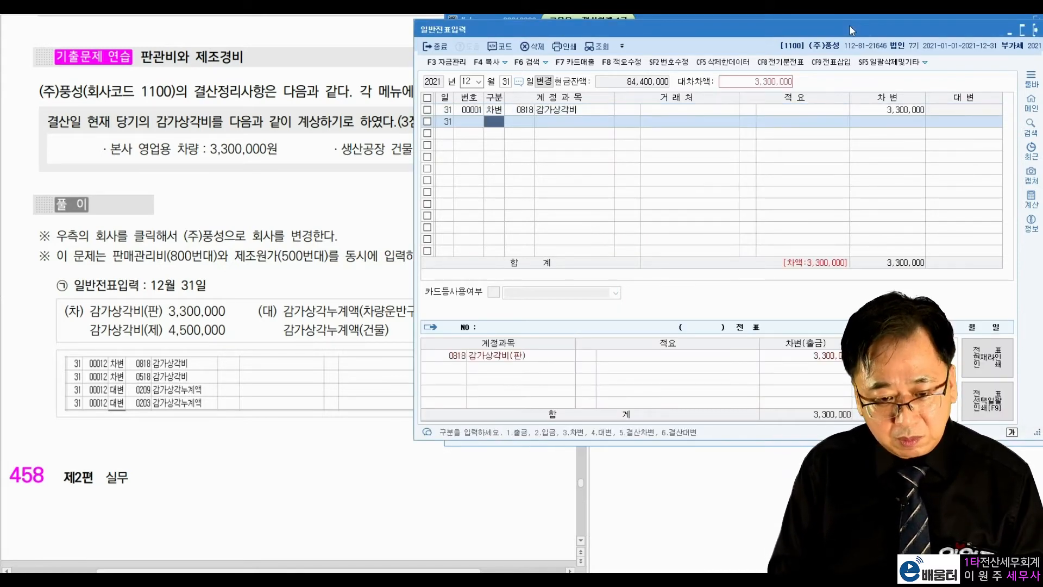
- Credit the 3,300,000 to 0209 감가상각누계액
type("4")
key("Return")
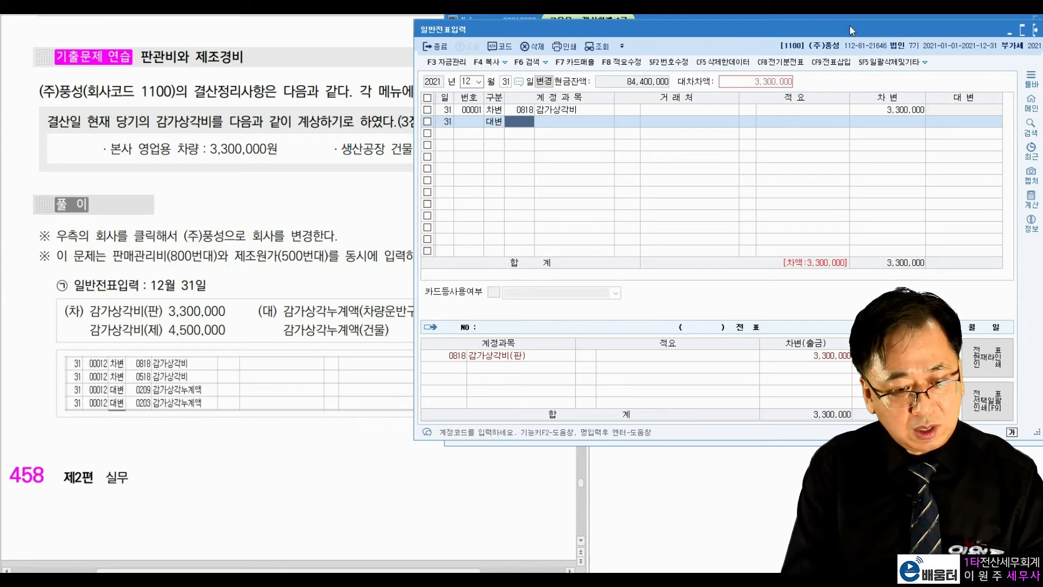
type("감가상")
key("Return")
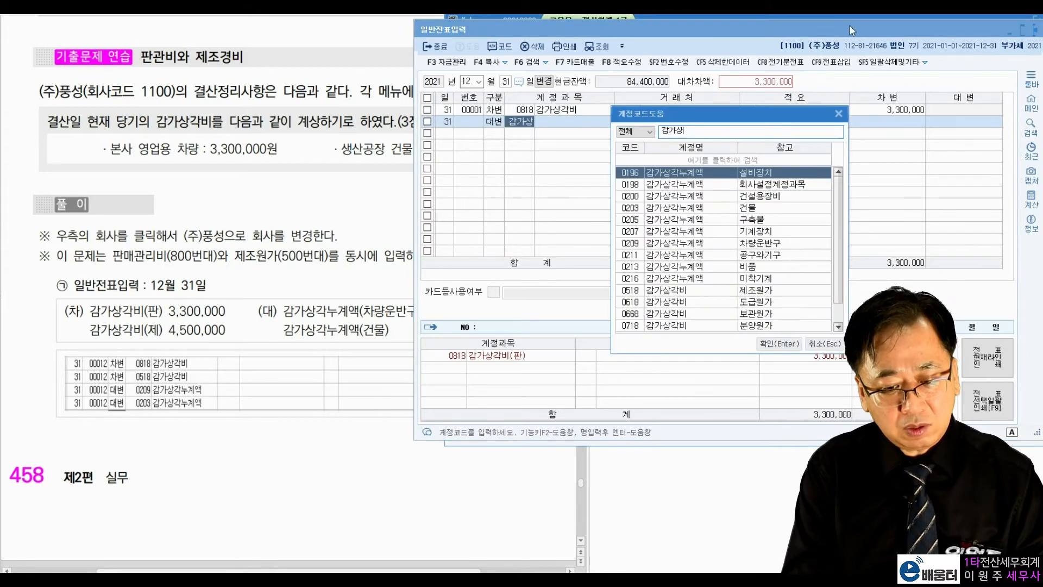
key("Down")
key("Down")
key("Down")
key("Down")
key("Down")
key("Down")
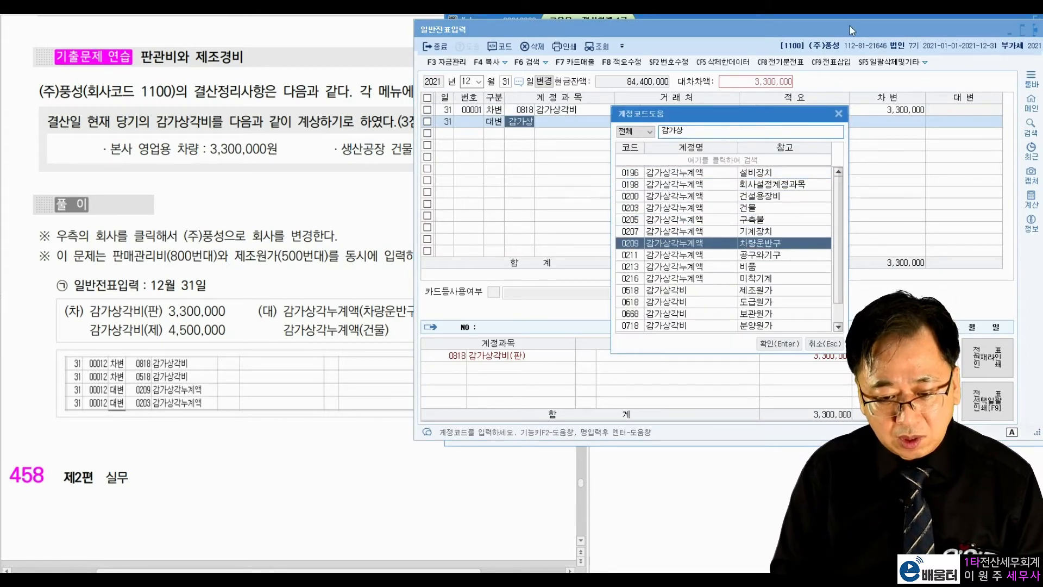
key("Return")
key("Return")
key("Return")
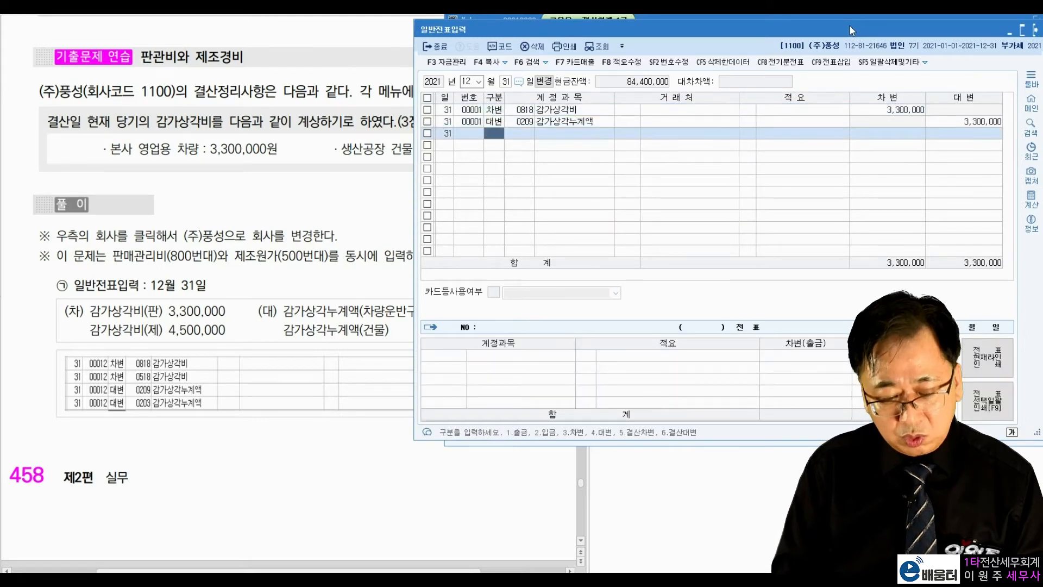
- Add a 4,500,000 debit line to 0518 감가상각비
type("3")
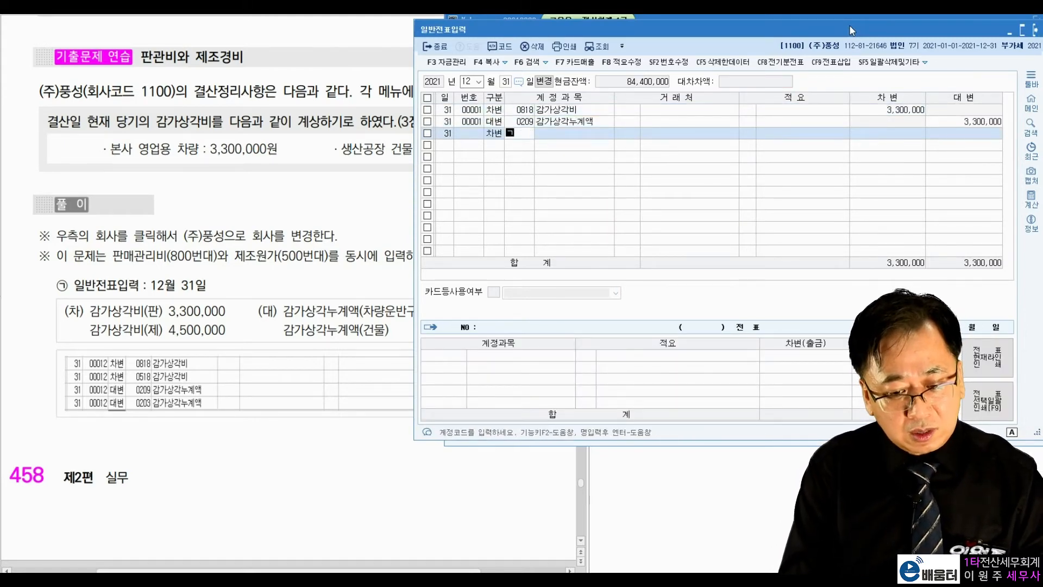
type("감강사")
key("Return")
key("BackSpace")
key("BackSpace")
type("가상")
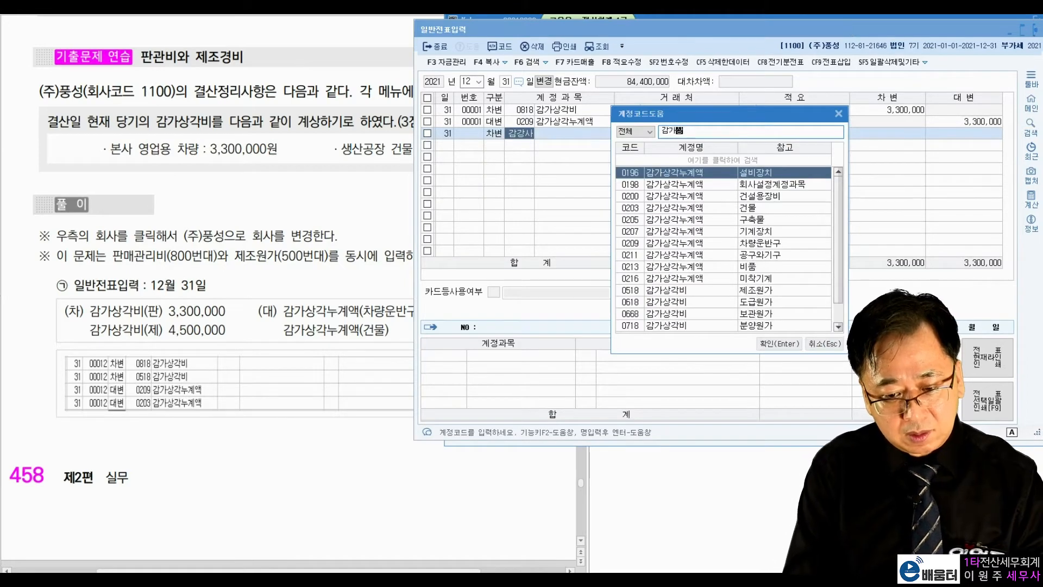
type("각비")
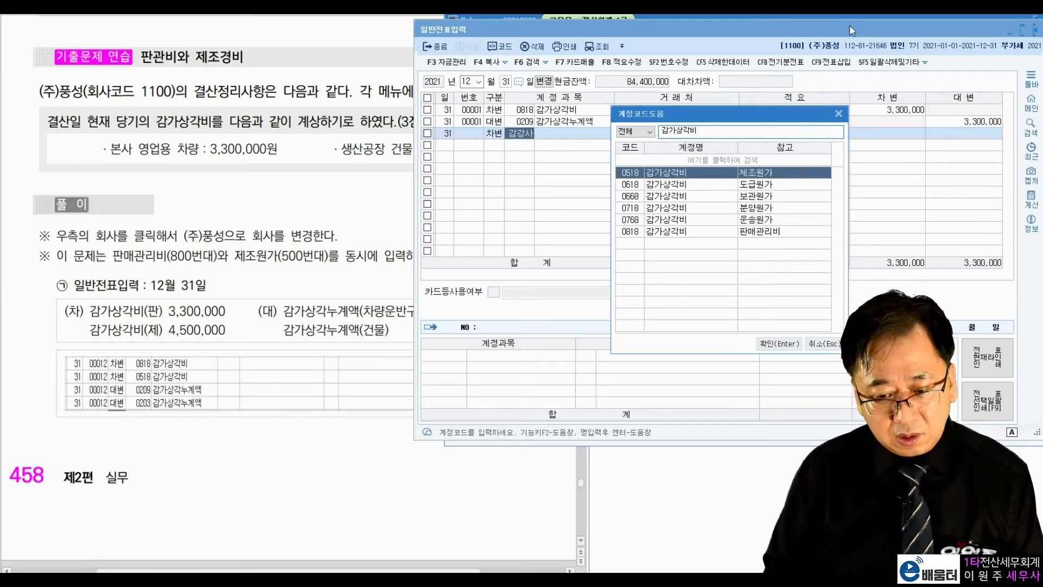
double_click(672, 175)
key("Return")
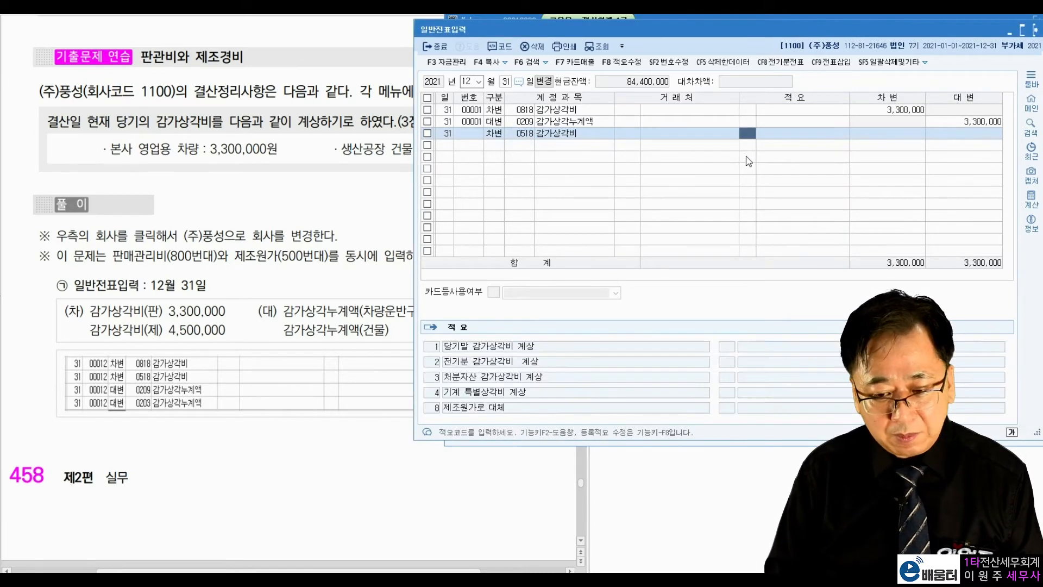
key("Return")
type("4,")
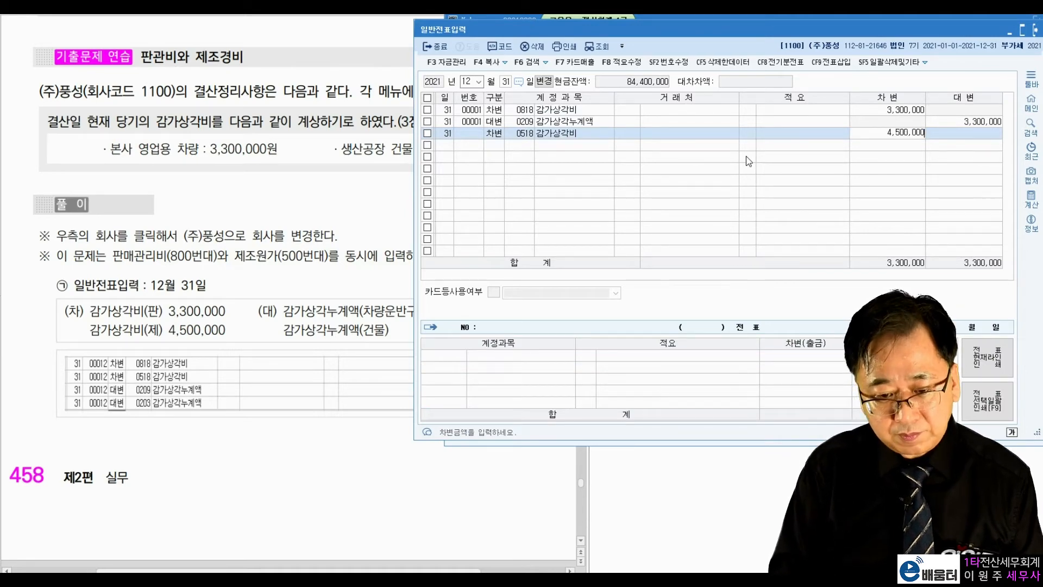
type("500,000")
key("Return")
- Credit the 4,500,000 to 0203 accumulated depreciation for buildings
type("감가상")
key("Return")
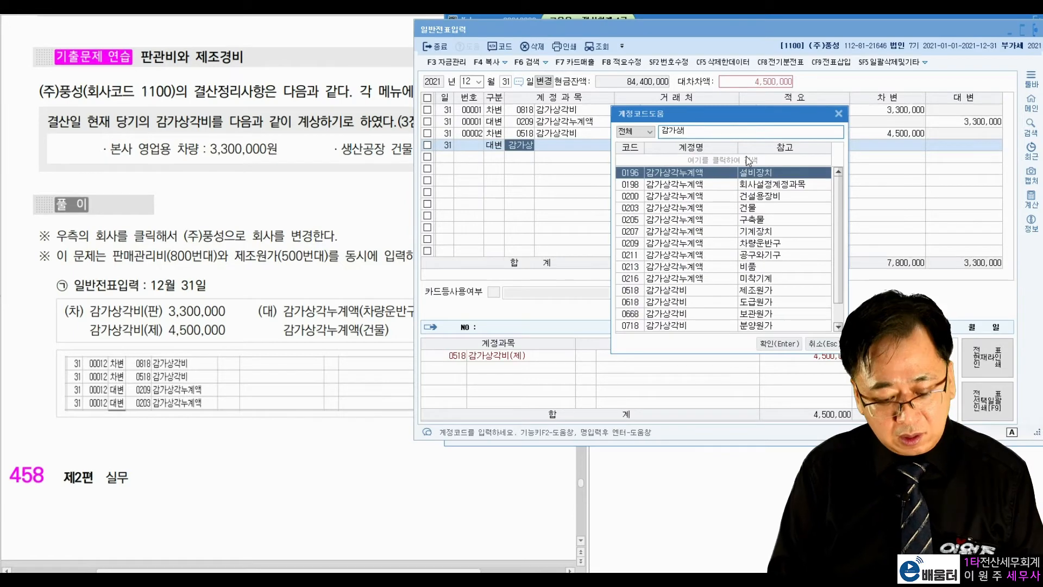
key("Down")
key("Down")
key("Down")
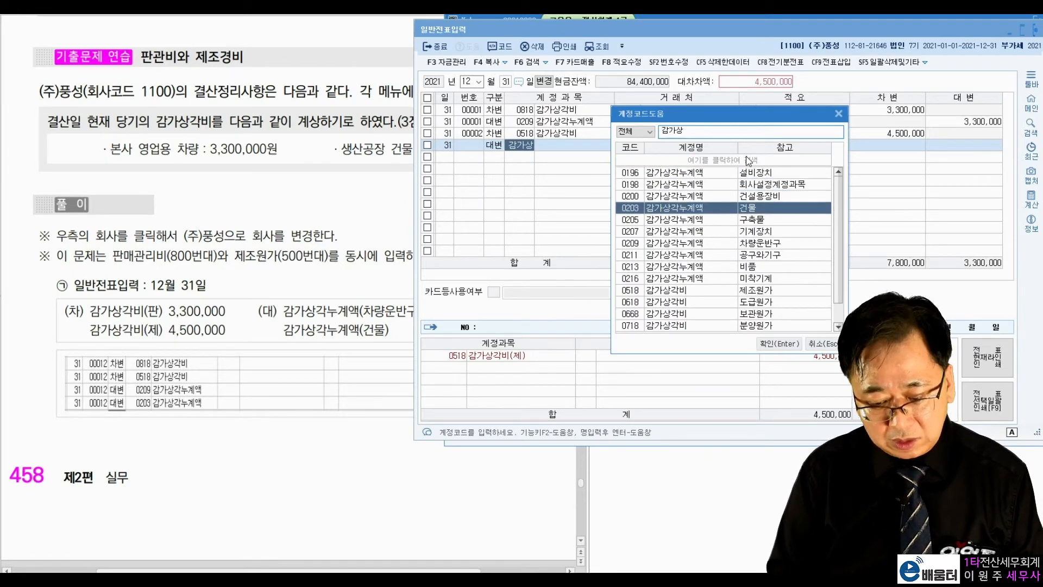
key("Return")
key("Return")
key("Return")
key("Return")
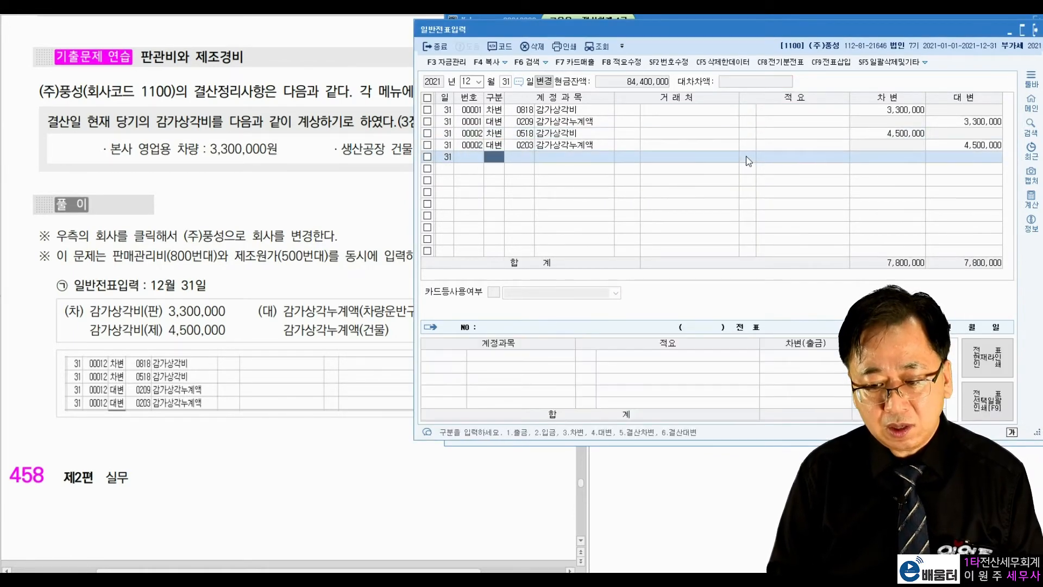
left_click_drag(712, 26, 708, 42)
- Open 결산자료입력 for January–December 2021 and load the existing figures
left_click(709, 24)
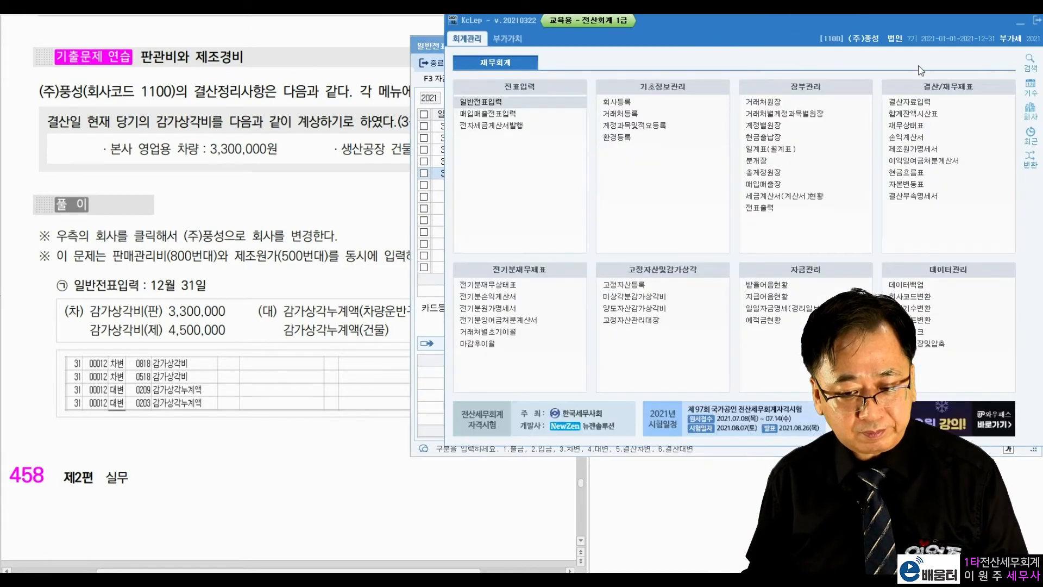
left_click(919, 102)
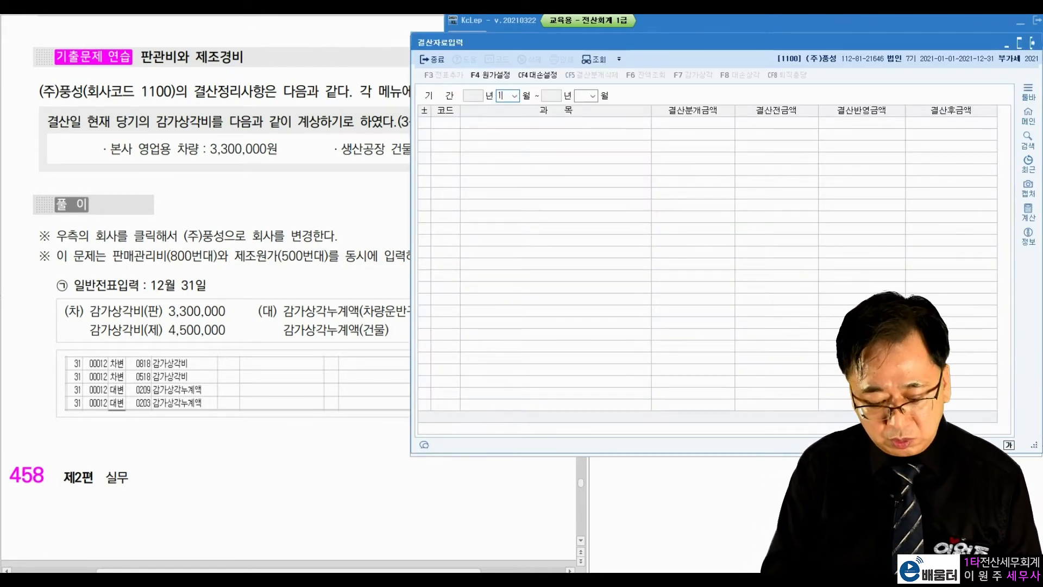
type("12")
key("Return")
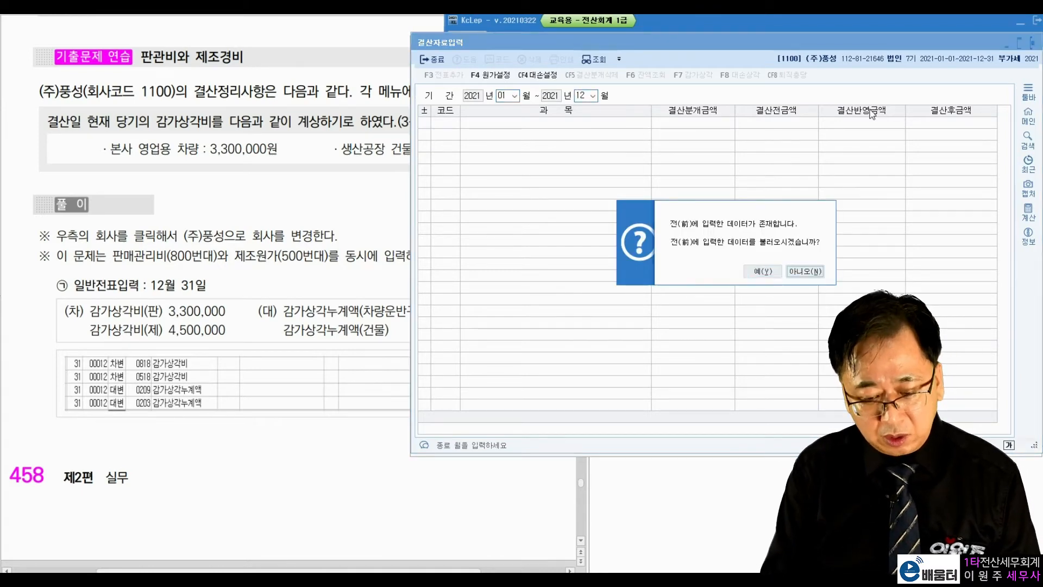
key("Return")
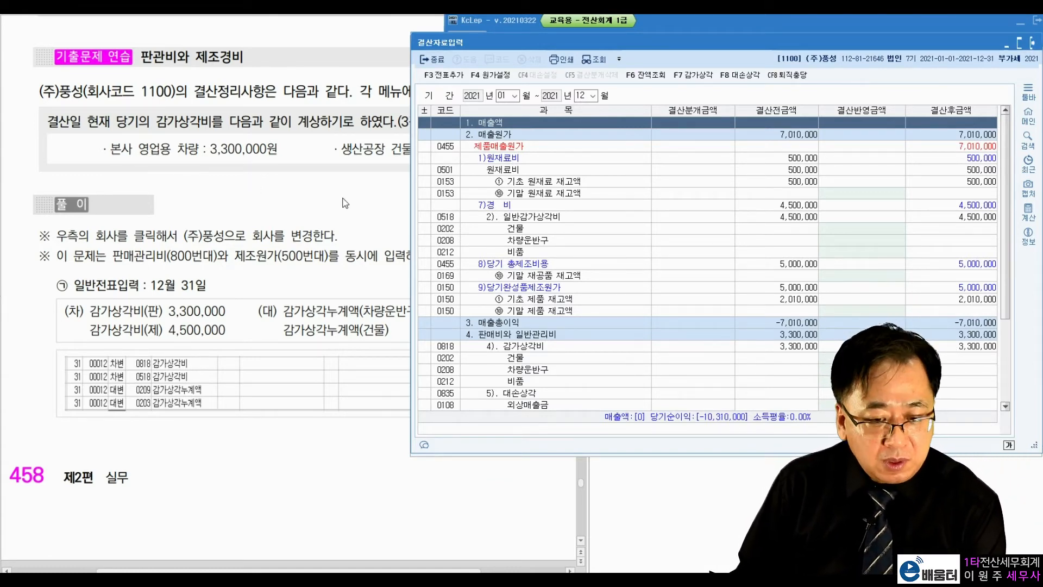
- Trial-enter 3,300,000 vehicle and 4,500,000 building depreciation as closing adjustments
left_click(605, 337)
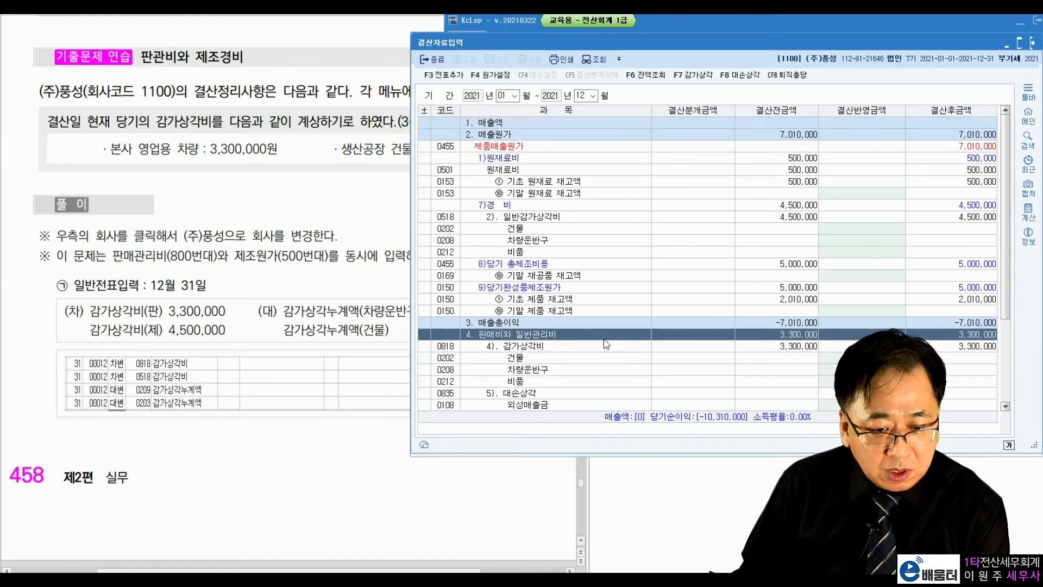
left_click(558, 369)
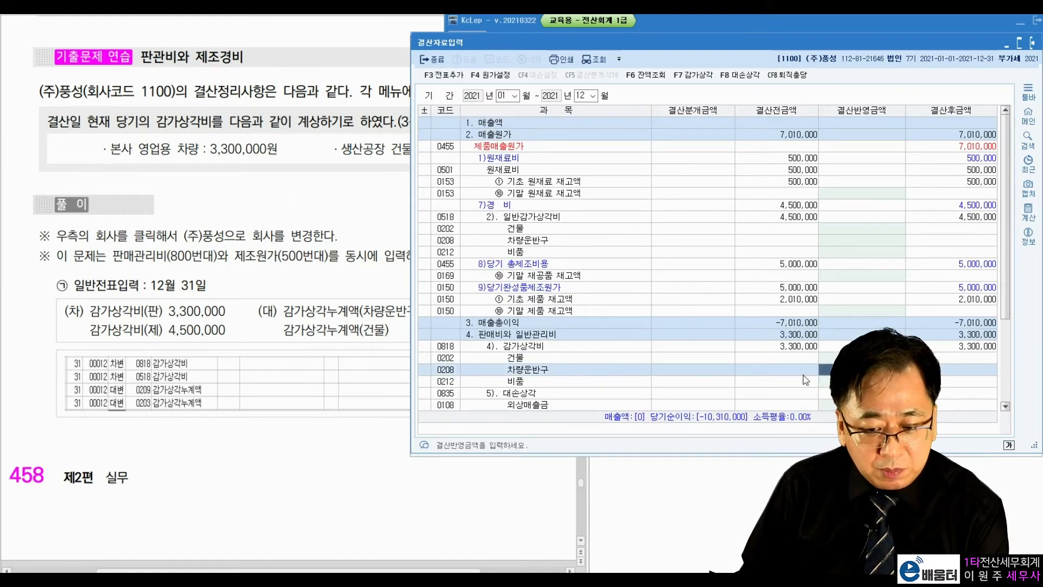
left_click(595, 217)
left_click(591, 239)
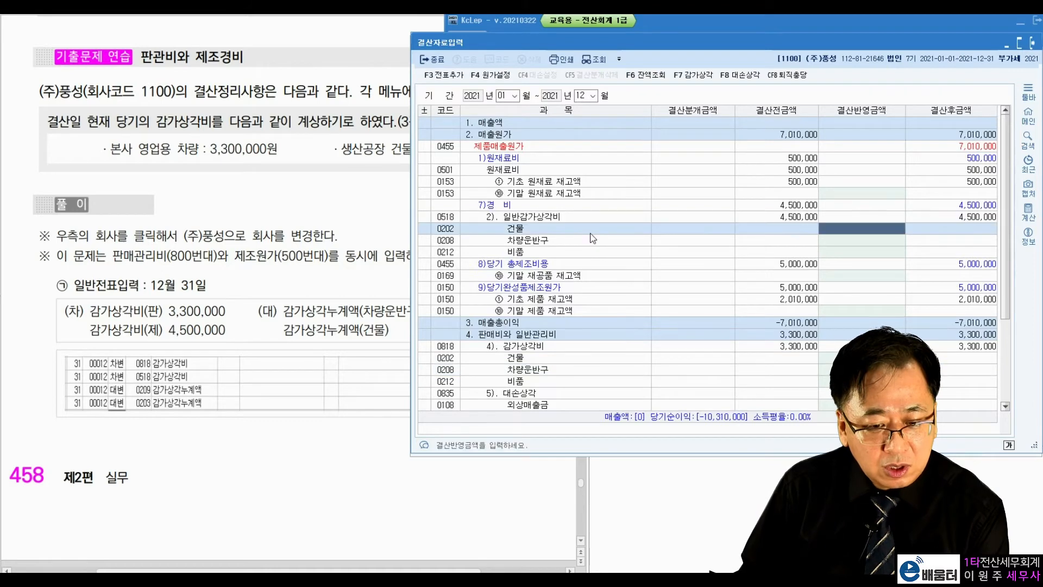
left_click(515, 157)
left_click(551, 237)
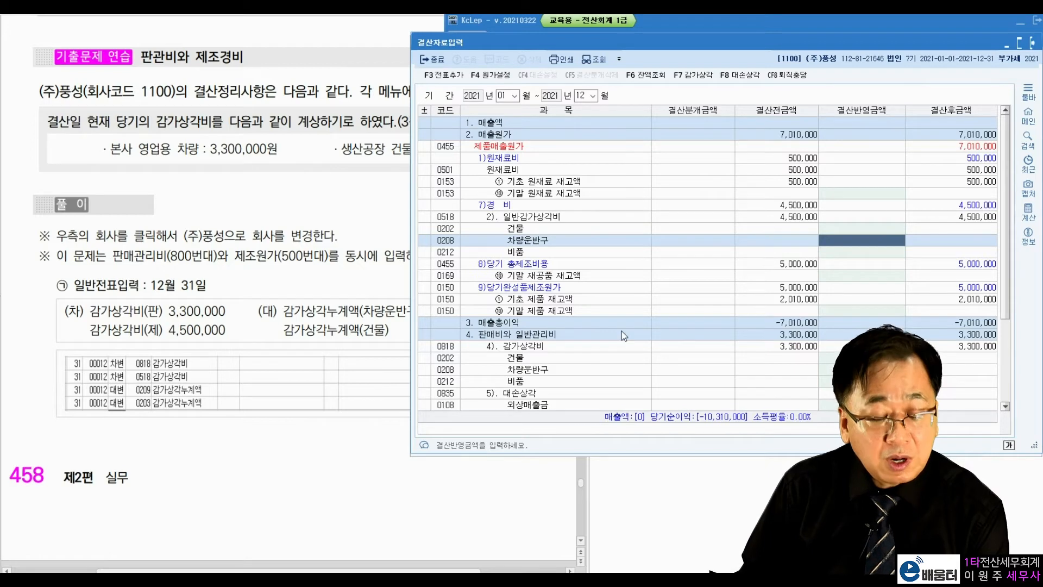
left_click(608, 369)
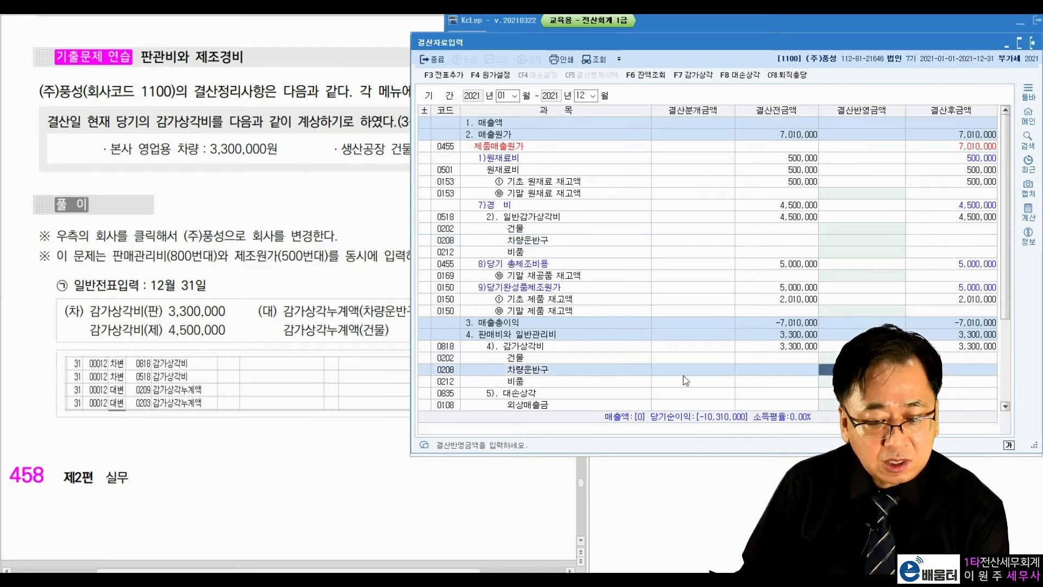
left_click(850, 372)
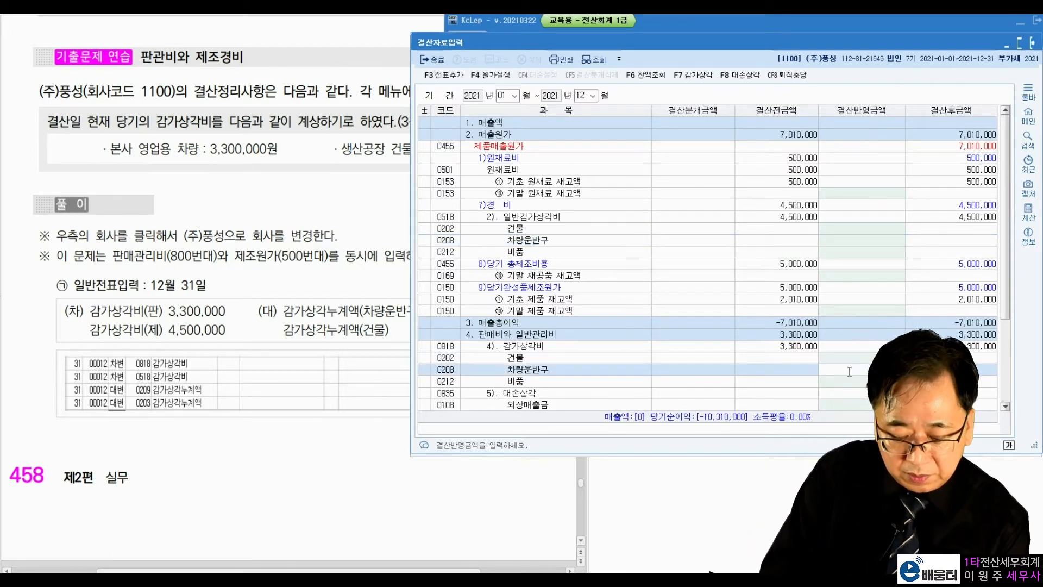
type("3300000")
key("Return")
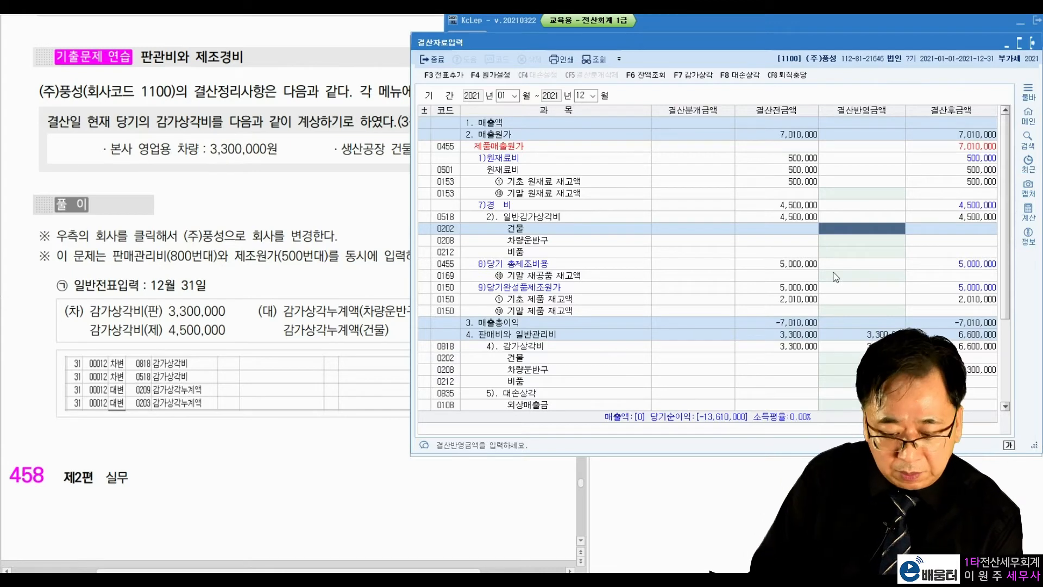
type("4,500,000")
key("Return")
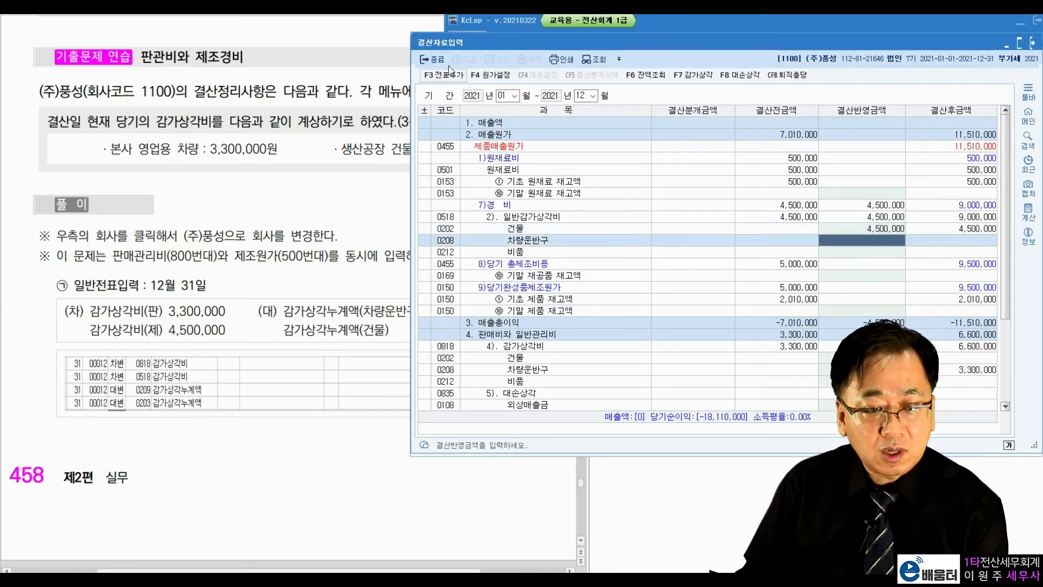
- Delete the building and vehicle depreciation adjustment amounts again
left_click(866, 229)
key("BackSpace")
key("BackSpace")
key("BackSpace")
key("BackSpace")
key("BackSpace")
key("BackSpace")
key("BackSpace")
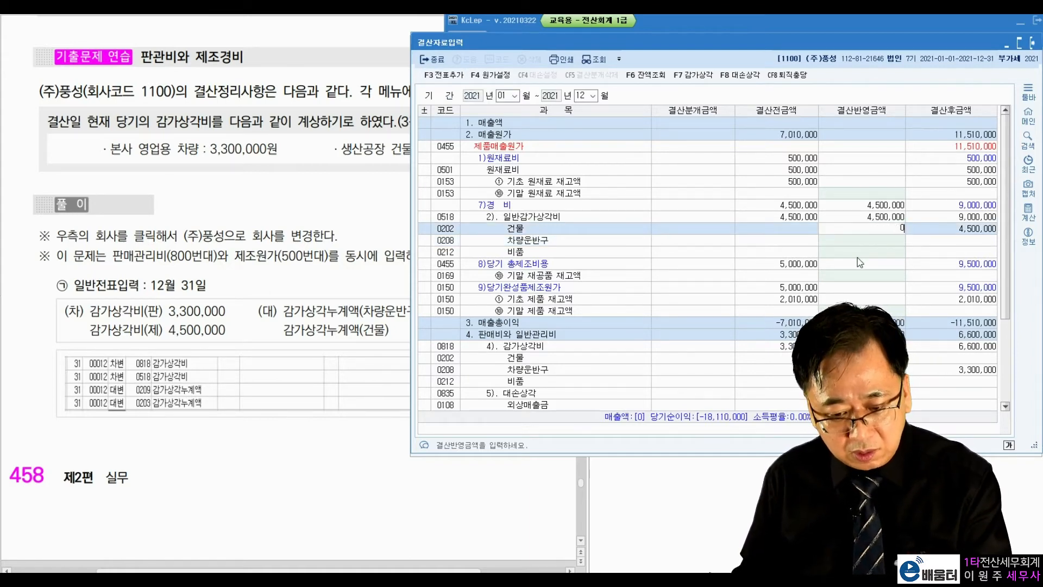
left_click(859, 253)
left_click(864, 346)
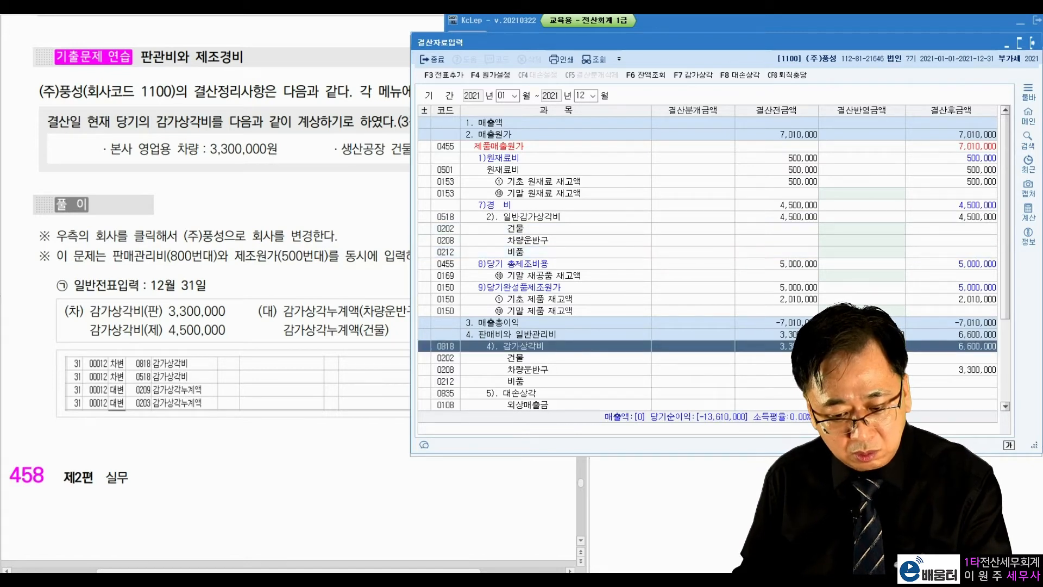
left_click(864, 370)
left_click(871, 264)
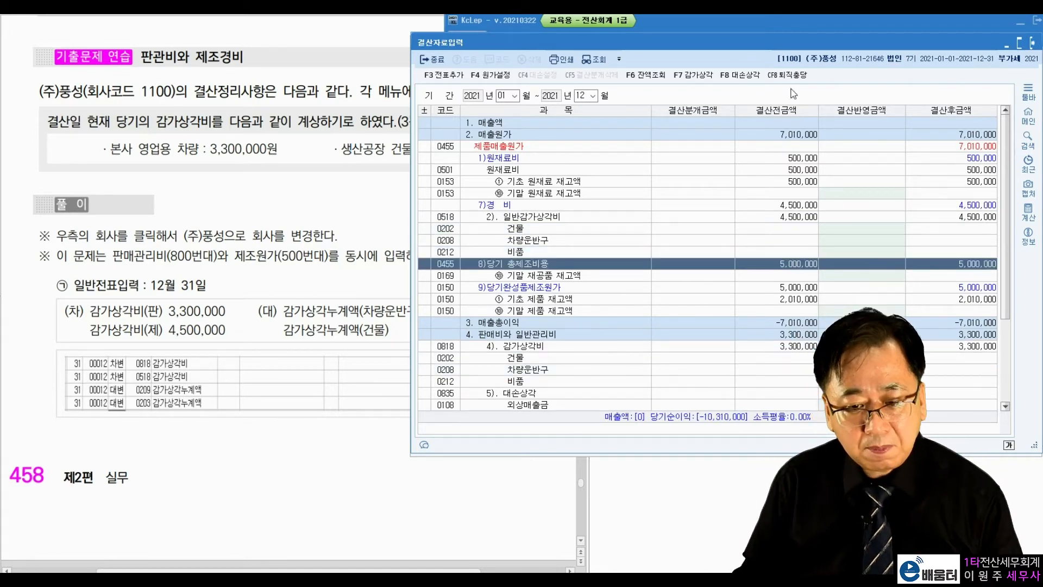
- Apply the fixed-asset depreciation amounts and post the closing entries to the journal with F3
left_click(705, 76)
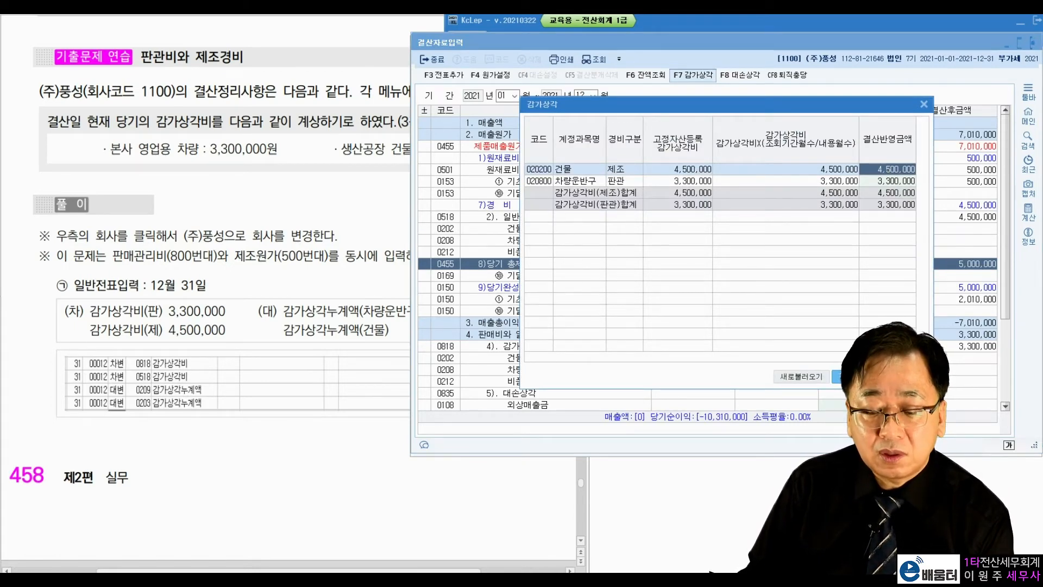
left_click(858, 377)
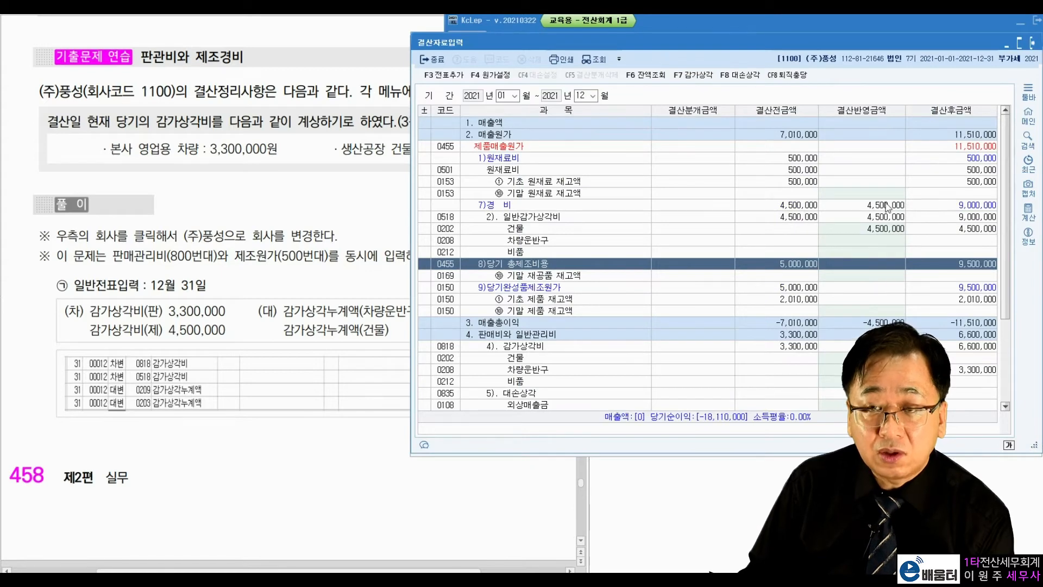
key("F3")
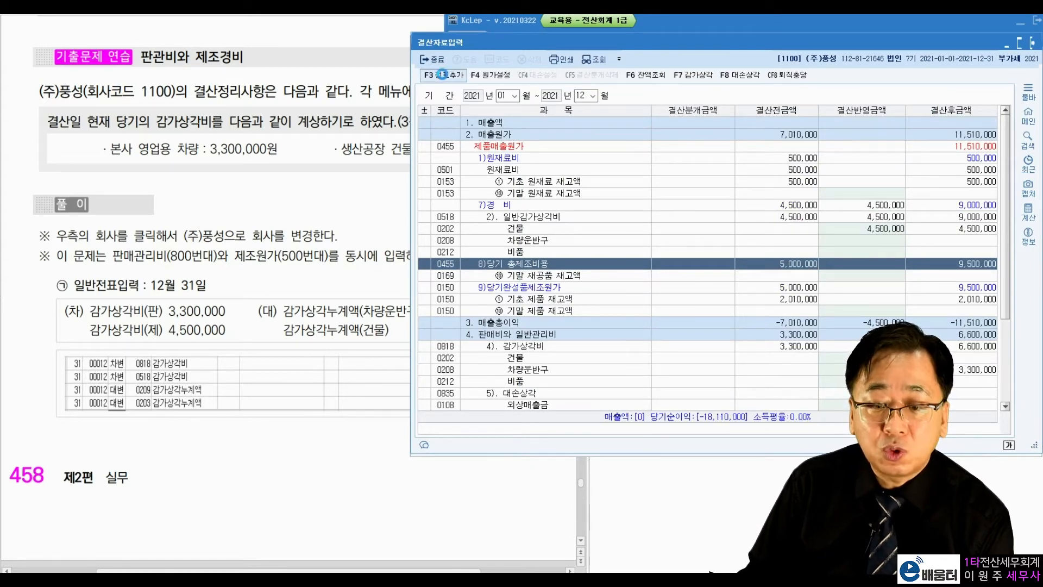
left_click(757, 263)
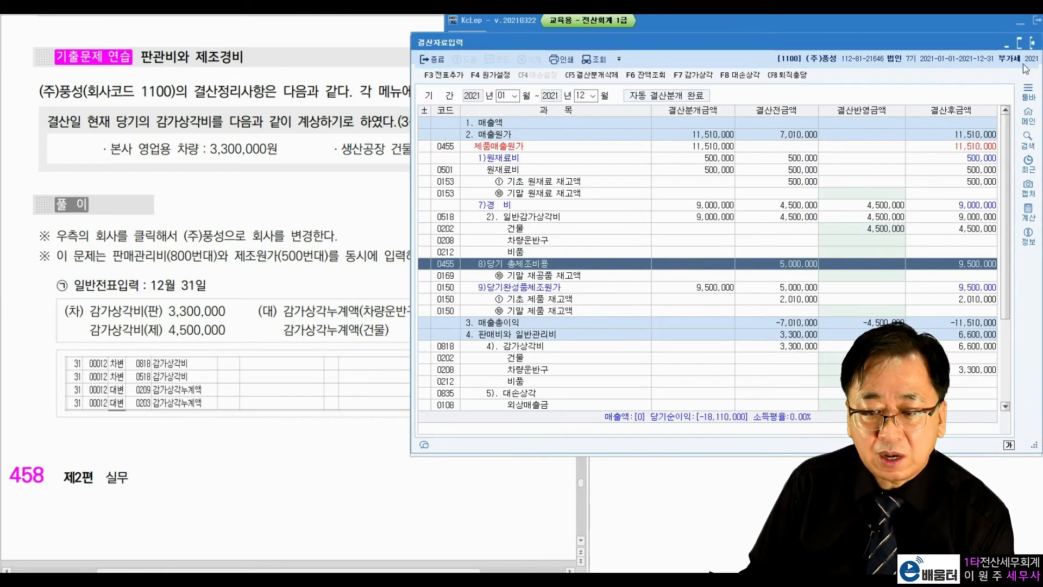
- Close the 결산자료입력 and 일반전표입력 windows
left_click(1032, 44)
left_click(427, 43)
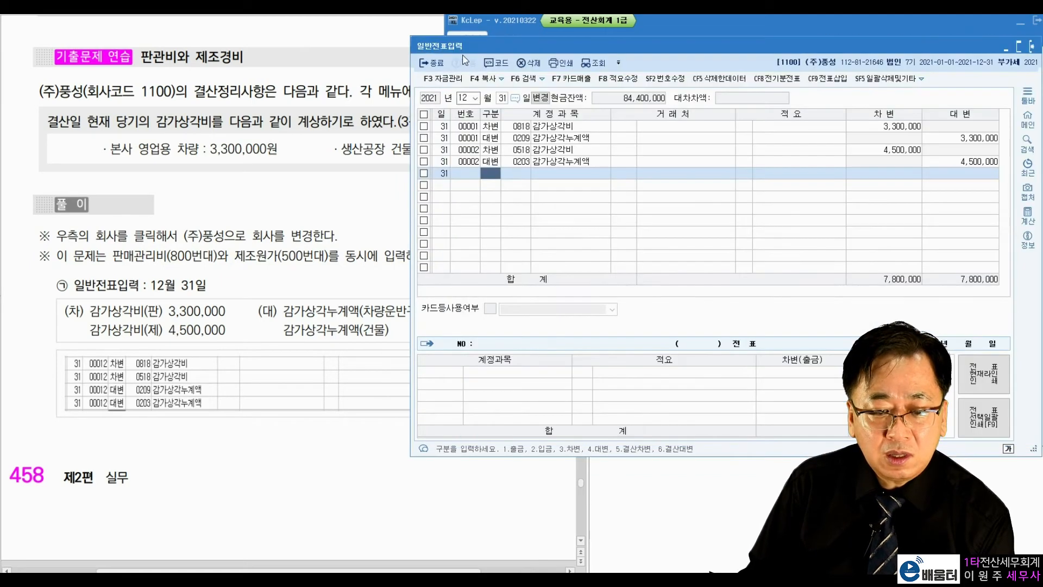
left_click(1032, 47)
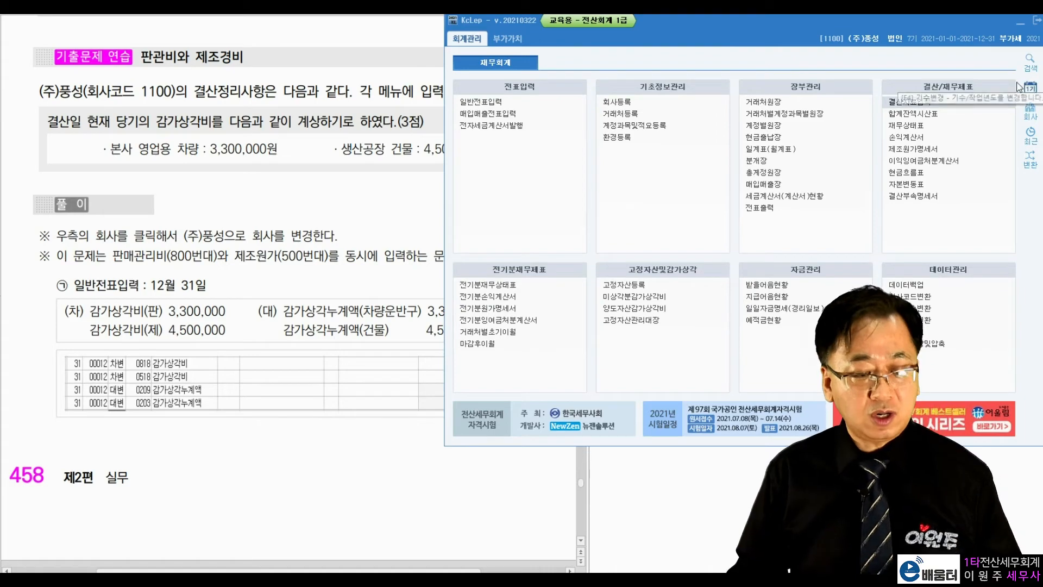
- Read the 대손충당금 practice problem, then open the 회사변경 company list
left_click(313, 217)
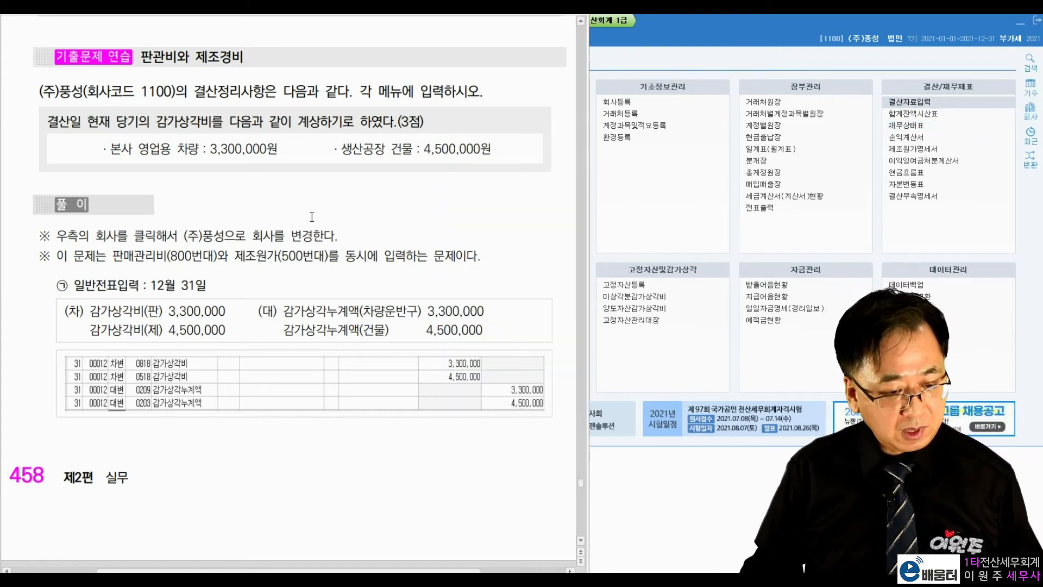
scroll(313, 217, "down", 8)
scroll(312, 217, "down", 6)
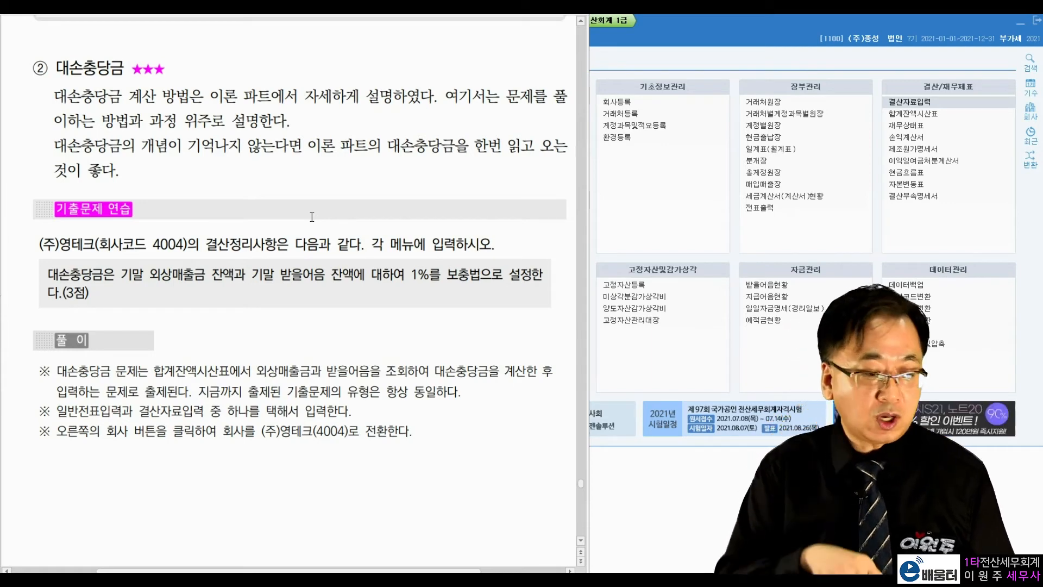
scroll(313, 220, "down", 3)
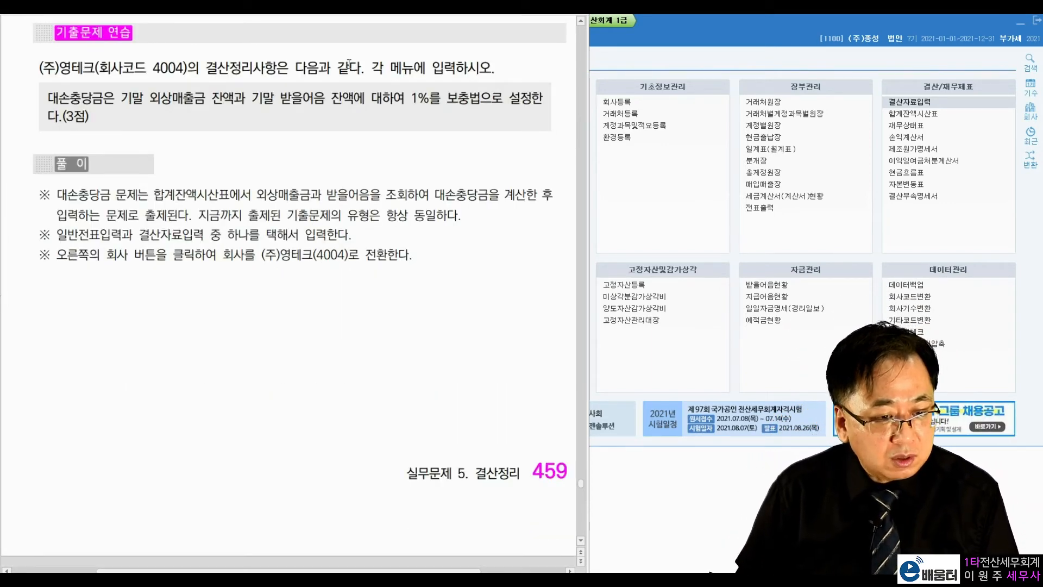
left_click(1030, 111)
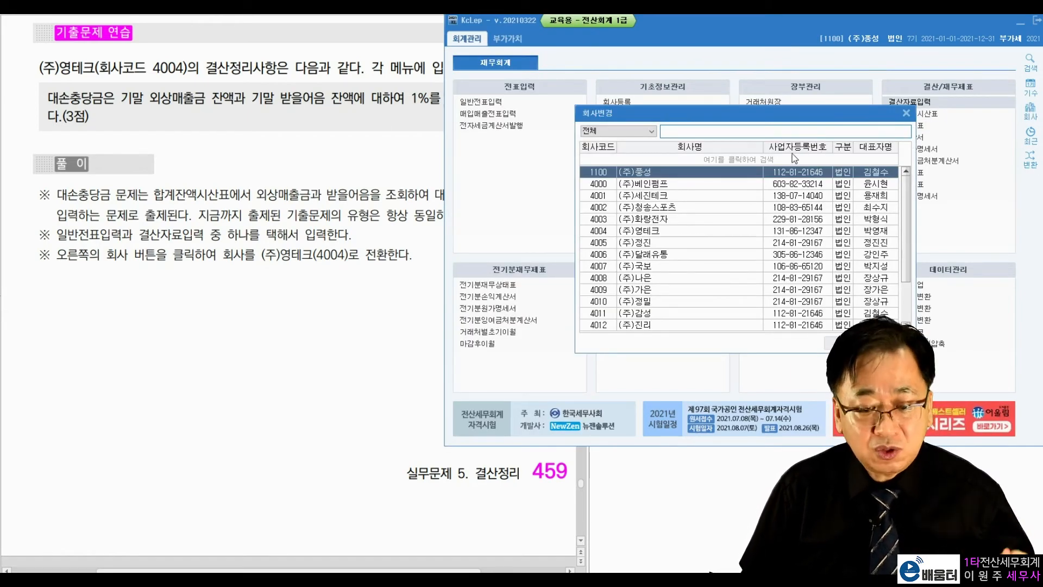
- Switch to company 4004 (주)영테크 and note the question's 1% allowance rate
double_click(650, 234)
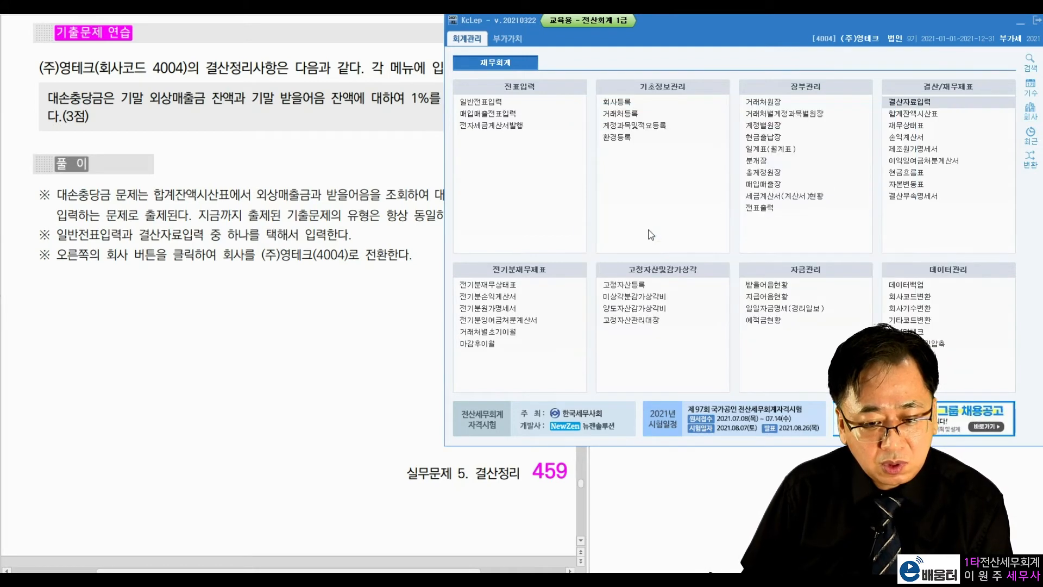
left_click(312, 127)
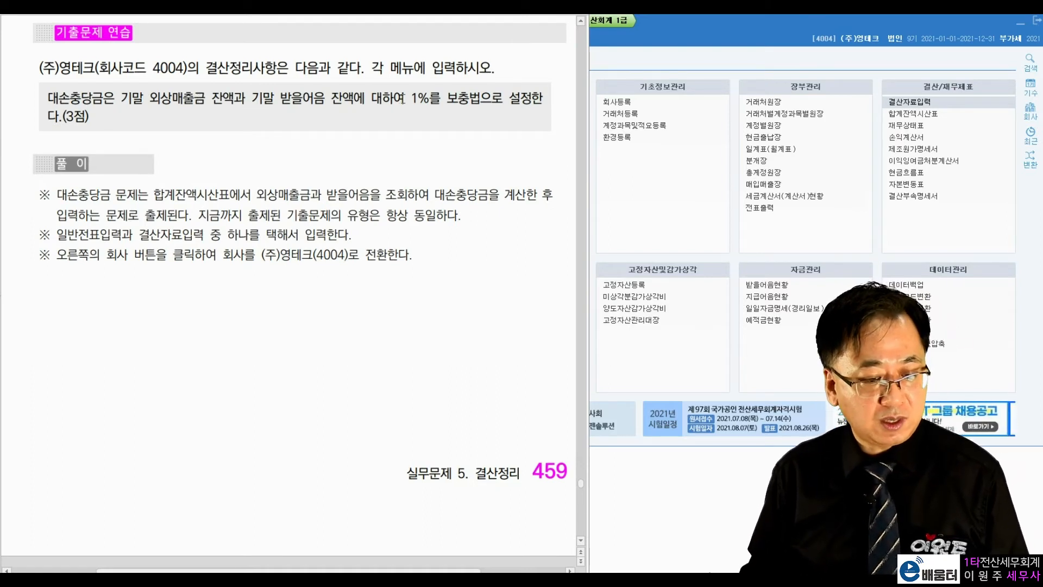
left_click_drag(412, 105, 435, 104)
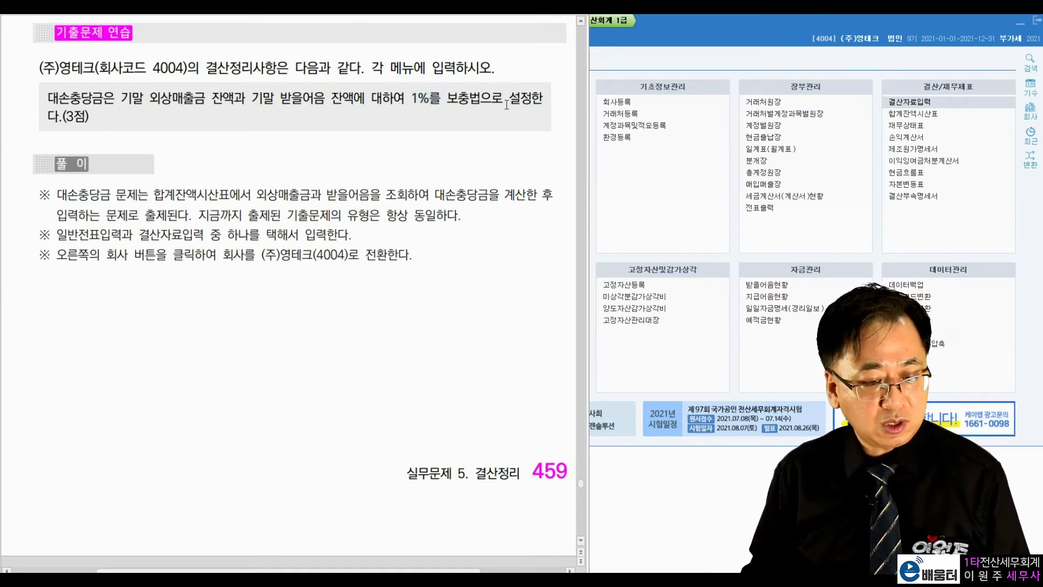
left_click(235, 99)
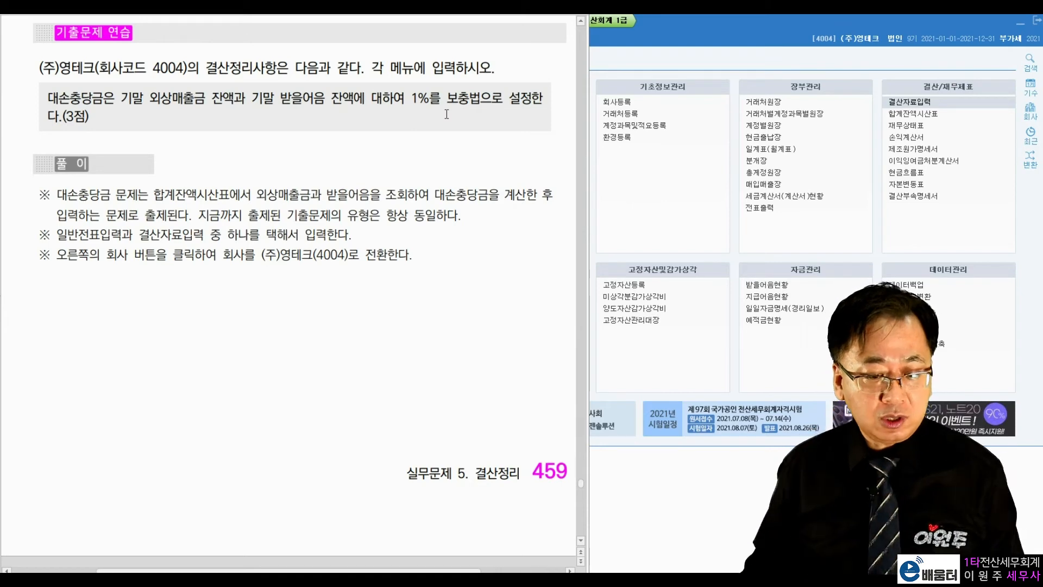
left_click(933, 131)
- Open the 합계잔액시산표 through December 31, 2021
left_click(933, 116)
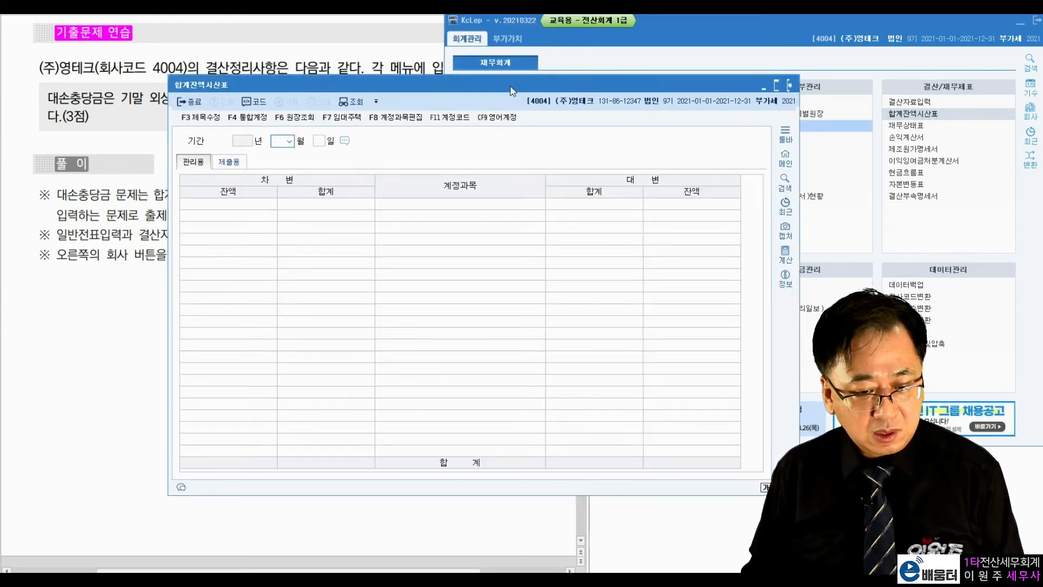
left_click_drag(755, 31, 756, 32)
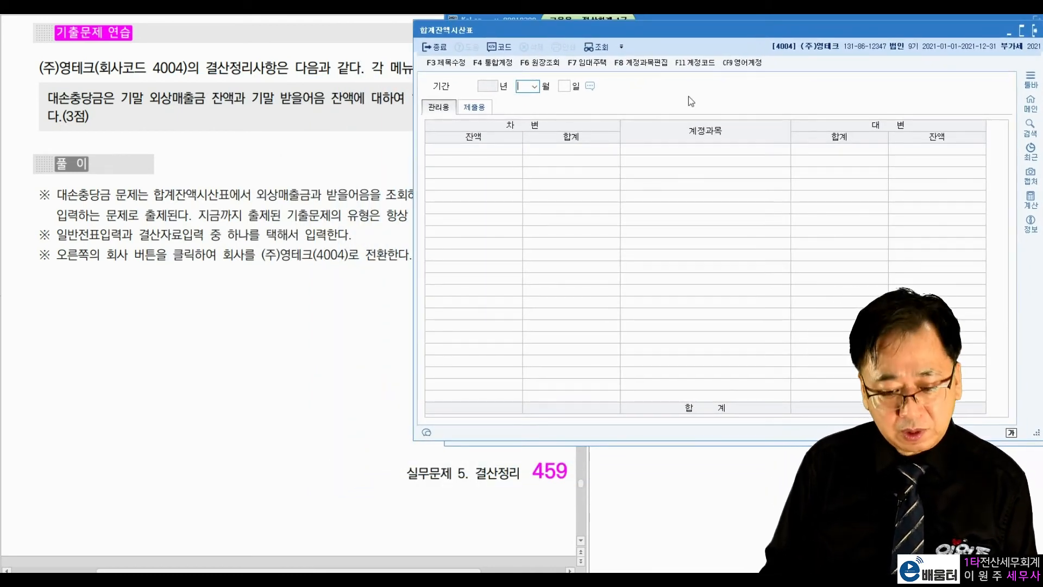
type("12")
key("Return")
key("Return")
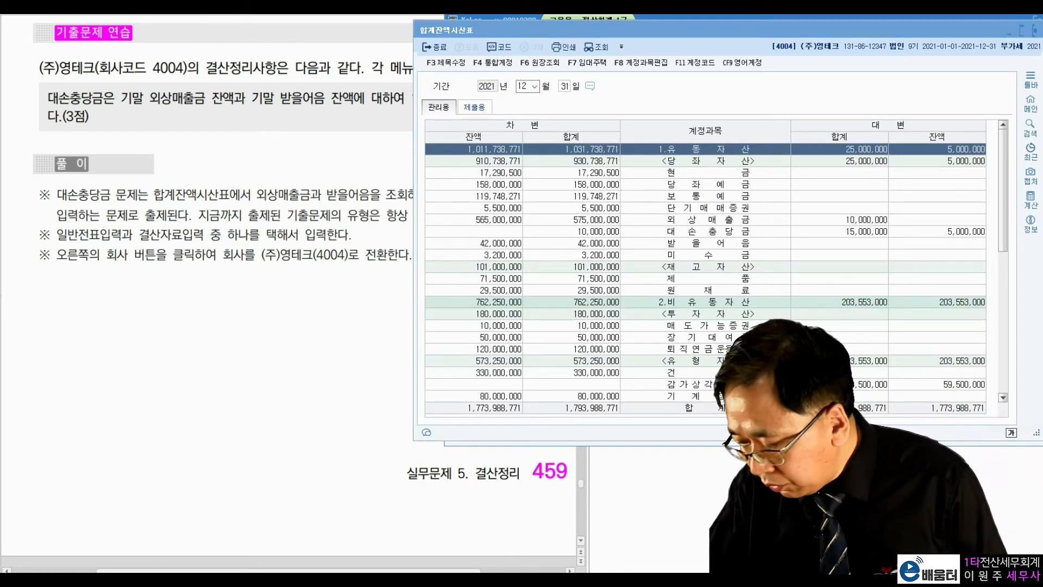
- Mark the 565,000,000 외상매출금, 42,000,000 받을어음 and 5,000,000 대손충당금 balances
left_click_drag(754, 215, 764, 214)
left_click_drag(656, 215, 664, 214)
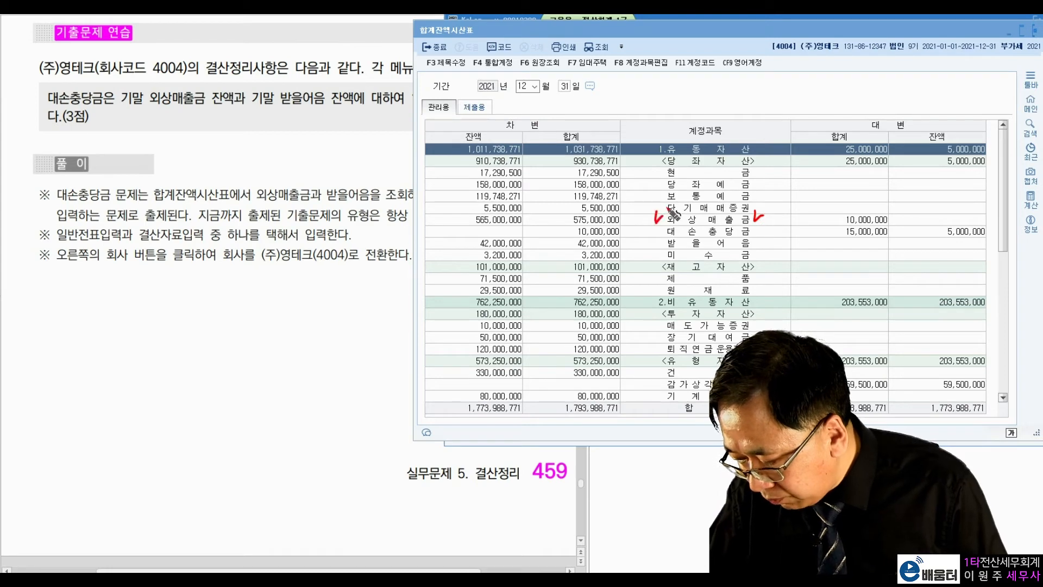
left_click_drag(489, 146, 471, 158)
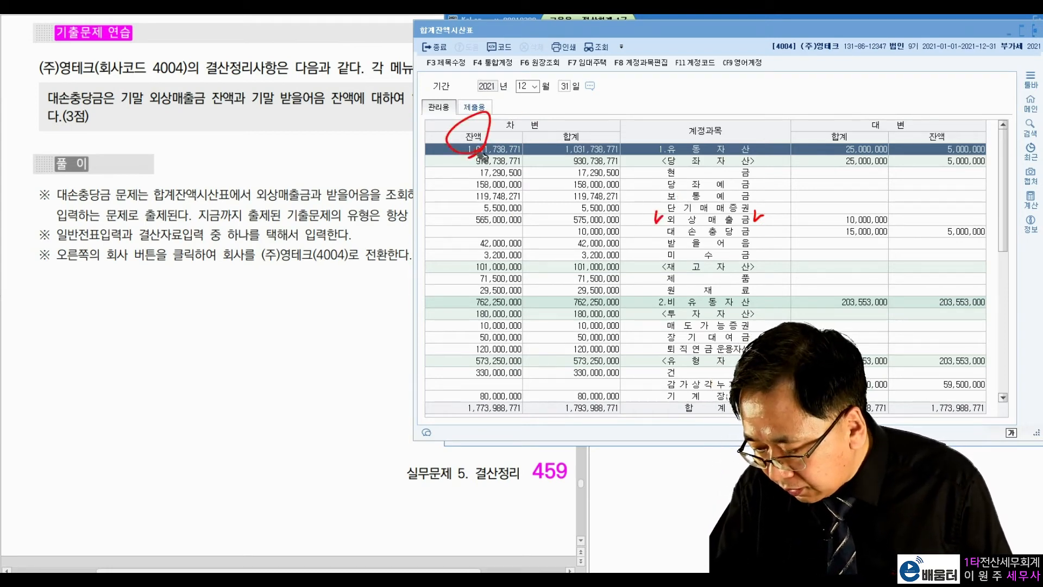
left_click_drag(460, 217, 541, 213)
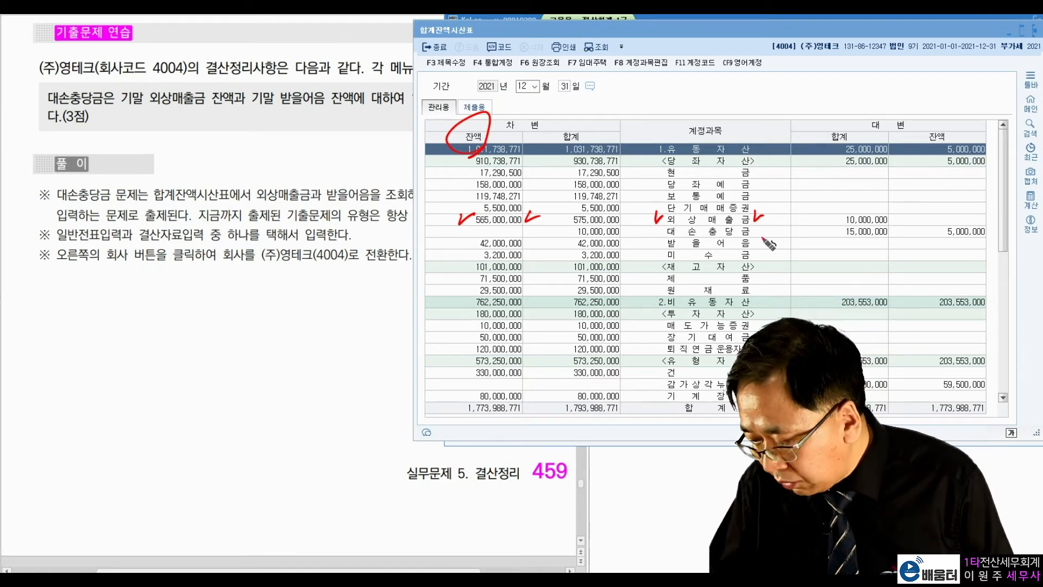
left_click_drag(755, 239, 764, 237)
left_click_drag(656, 238, 665, 236)
left_click_drag(467, 242, 531, 238)
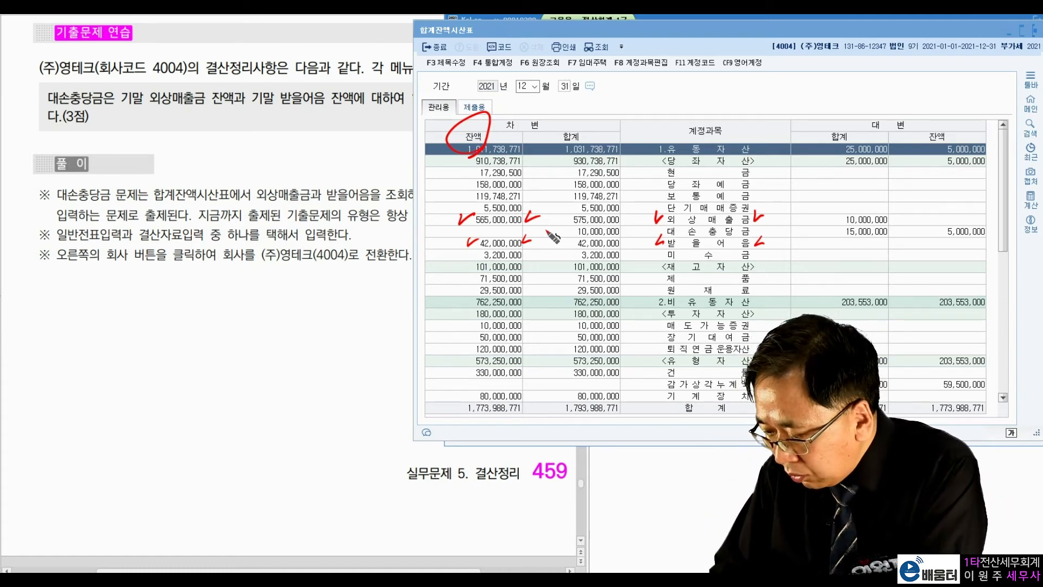
mouse_move(978, 245)
left_mouse_down()
mouse_move(986, 220)
mouse_move(973, 249)
left_mouse_up()
left_click_drag(751, 231, 766, 241)
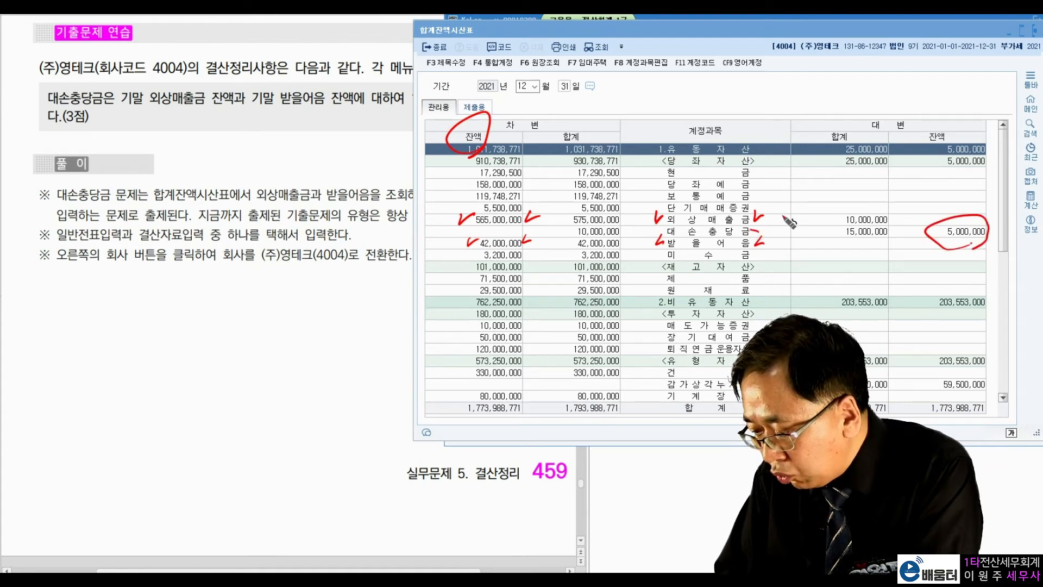
left_click(768, 234)
left_click_drag(941, 245, 972, 244)
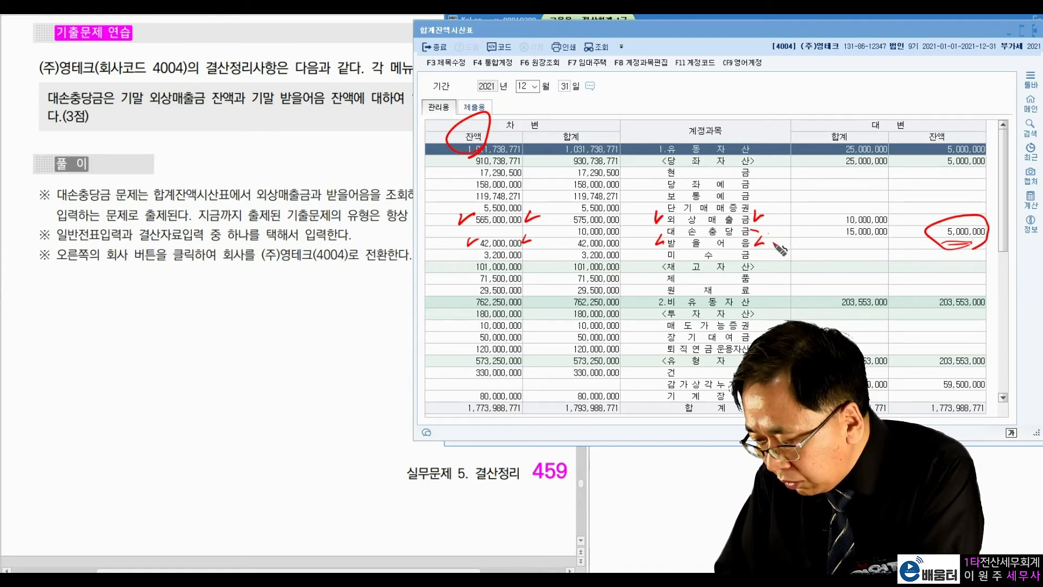
left_click_drag(776, 250, 813, 250)
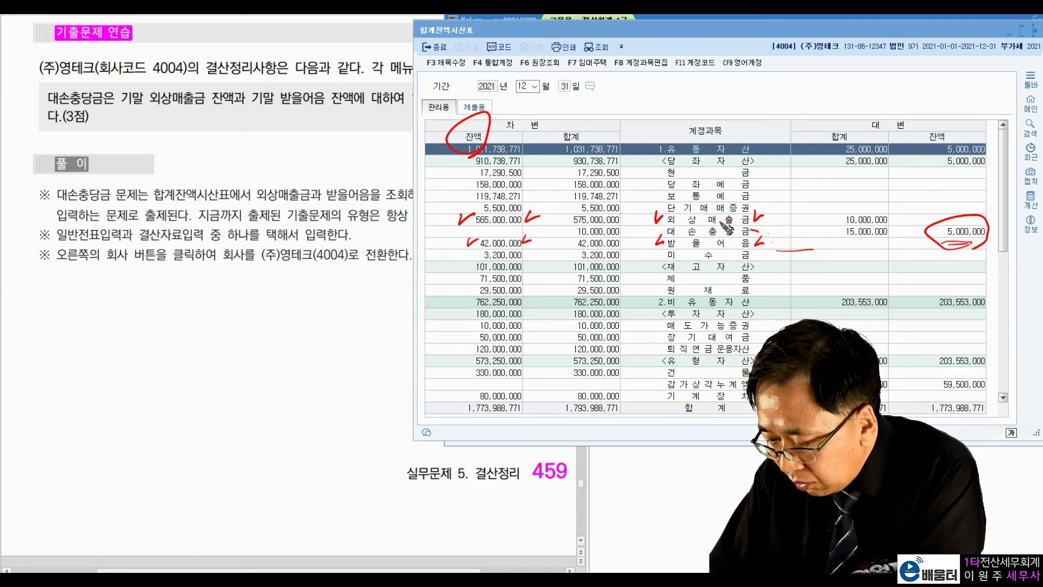
- Jot down the 1% allowance calculations for the 565 and 42 receivable figures
mouse_move(594, 163)
left_mouse_down()
mouse_move(577, 194)
mouse_move(687, 166)
mouse_move(692, 179)
mouse_move(752, 162)
mouse_move(748, 174)
mouse_move(823, 160)
mouse_move(845, 173)
left_mouse_up()
left_click(767, 172)
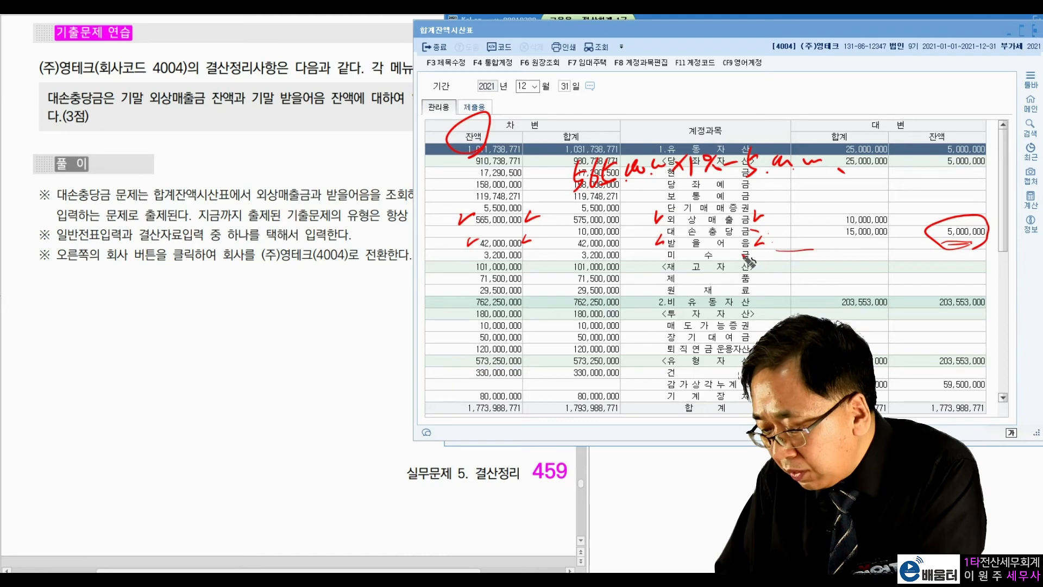
mouse_move(606, 276)
left_mouse_down()
mouse_move(614, 289)
mouse_move(604, 300)
mouse_move(648, 284)
mouse_move(698, 294)
left_mouse_up()
left_click(627, 300)
left_click(649, 293)
left_click_drag(709, 276, 709, 295)
left_click_drag(716, 285, 722, 294)
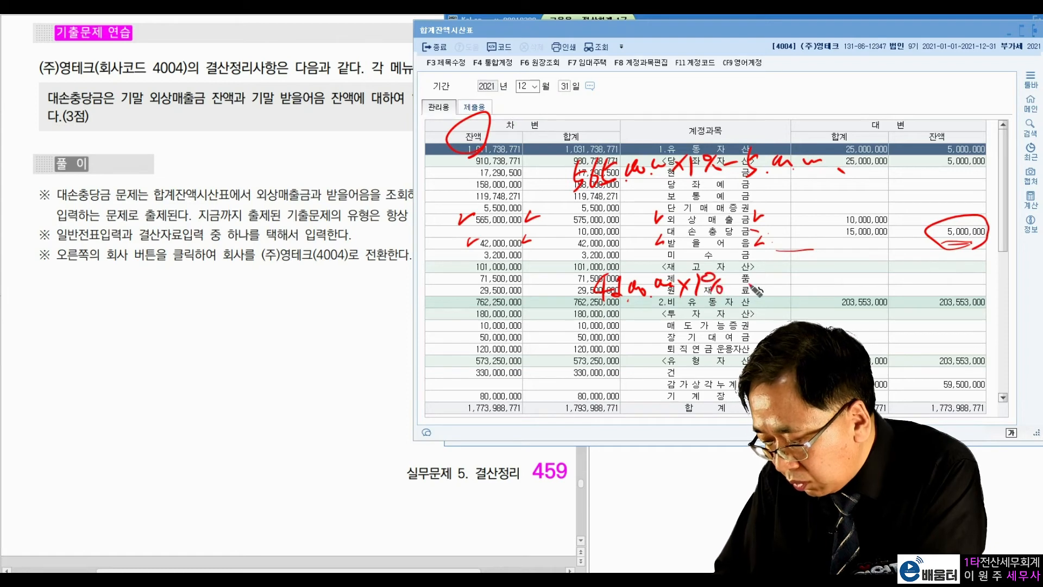
mouse_move(775, 272)
left_mouse_down()
mouse_move(760, 285)
mouse_move(777, 296)
left_mouse_up()
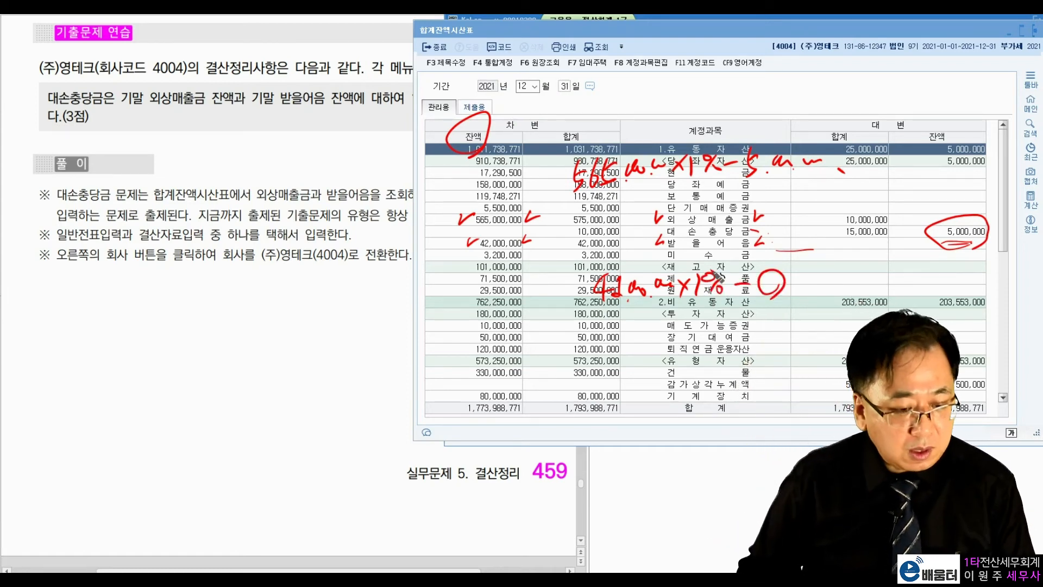
- Clear the pen marks and scroll to the textbook's solution page
key("Escape")
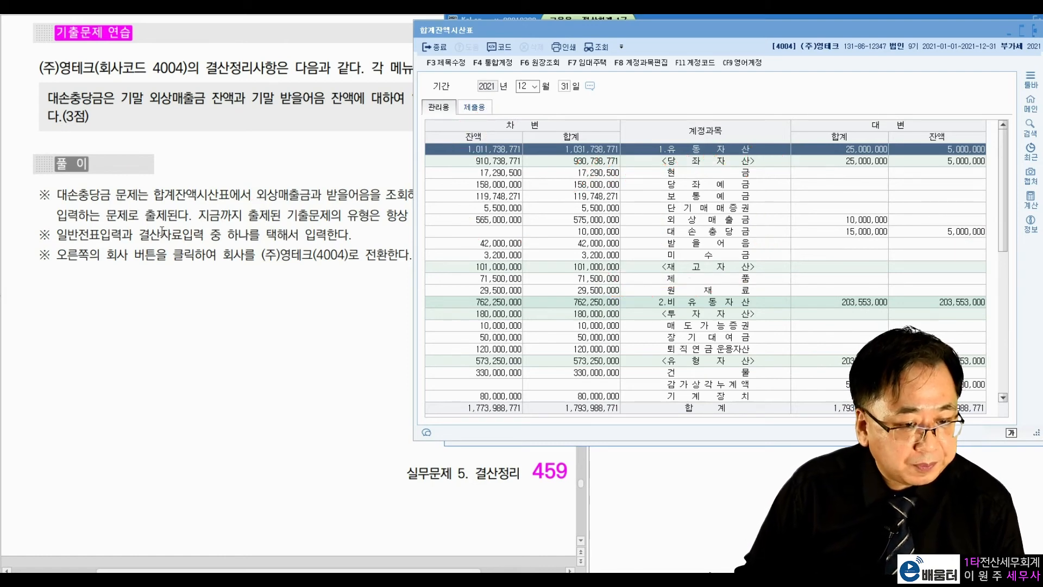
scroll(232, 292, "down", 3)
scroll(232, 292, "down", 7)
left_click(286, 144)
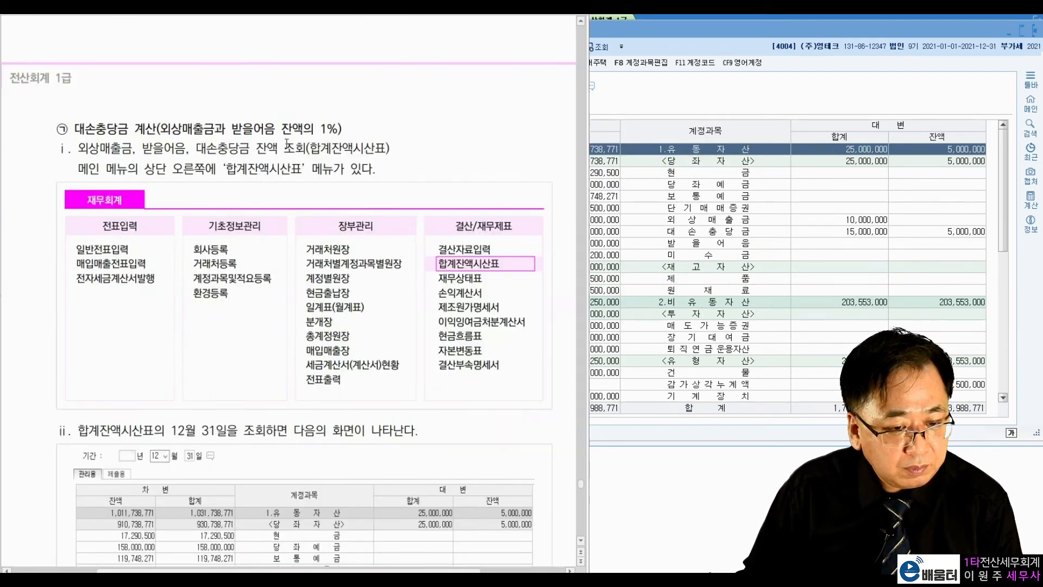
scroll(168, 144, "down", 2)
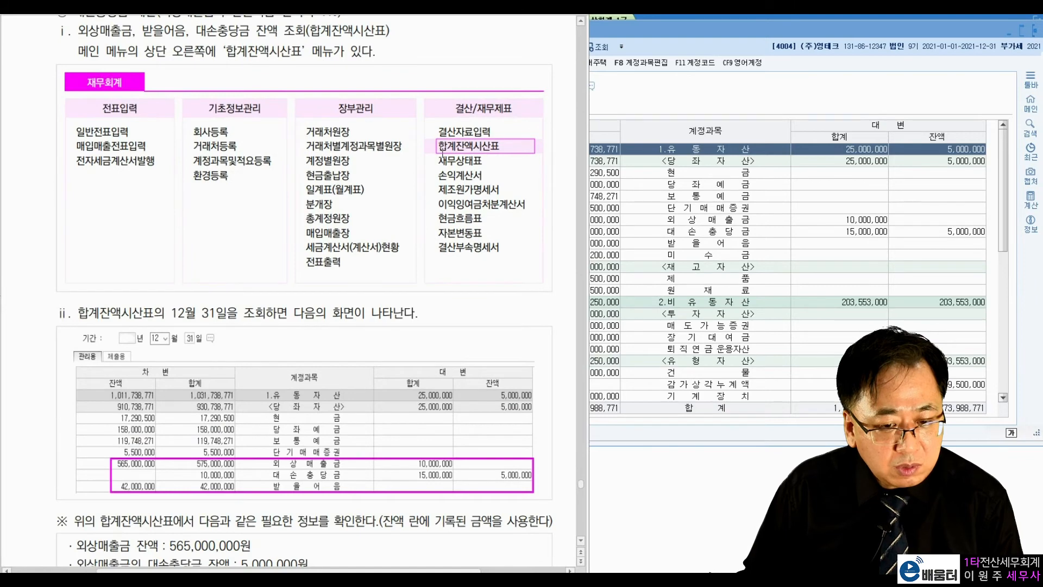
scroll(352, 291, "down", 5)
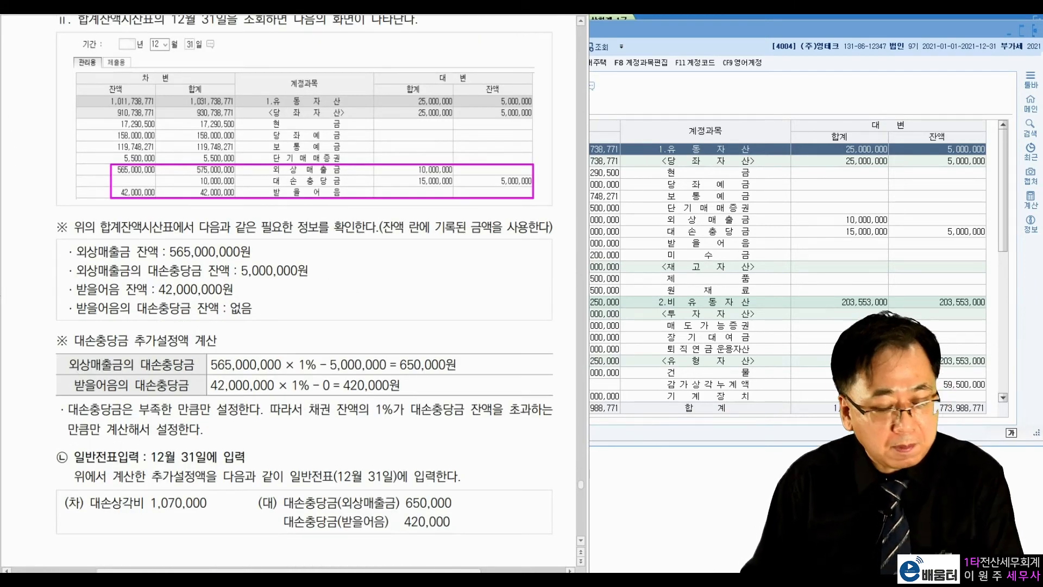
- Bracket the trial balance excerpt and tick the 565,000,000 and other balance lines
left_click_drag(102, 160, 96, 202)
left_click_drag(539, 168, 548, 197)
left_click_drag(60, 247, 56, 324)
left_click_drag(256, 243, 328, 255)
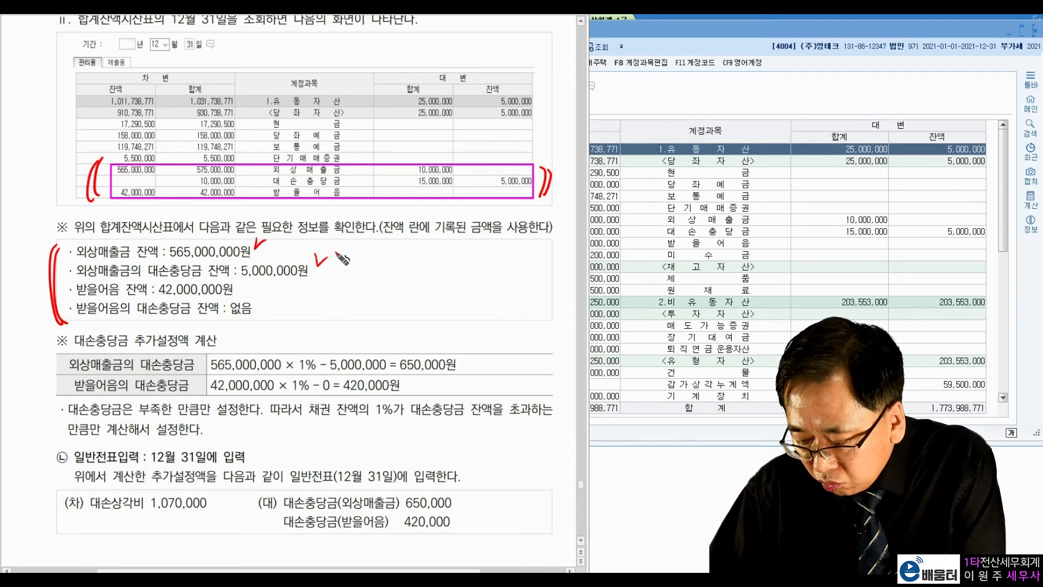
left_click_drag(238, 286, 274, 296)
left_click_drag(51, 359, 49, 395)
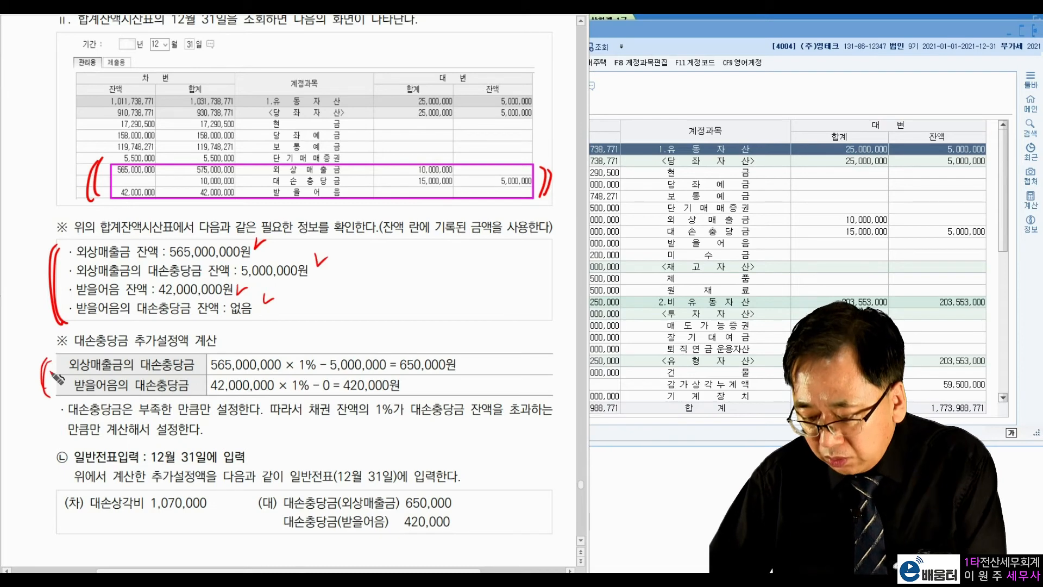
- Mark the 1% rate, the 650,000 and 420,000 results, and the 1,070,000 entry
left_click_drag(282, 344, 291, 342)
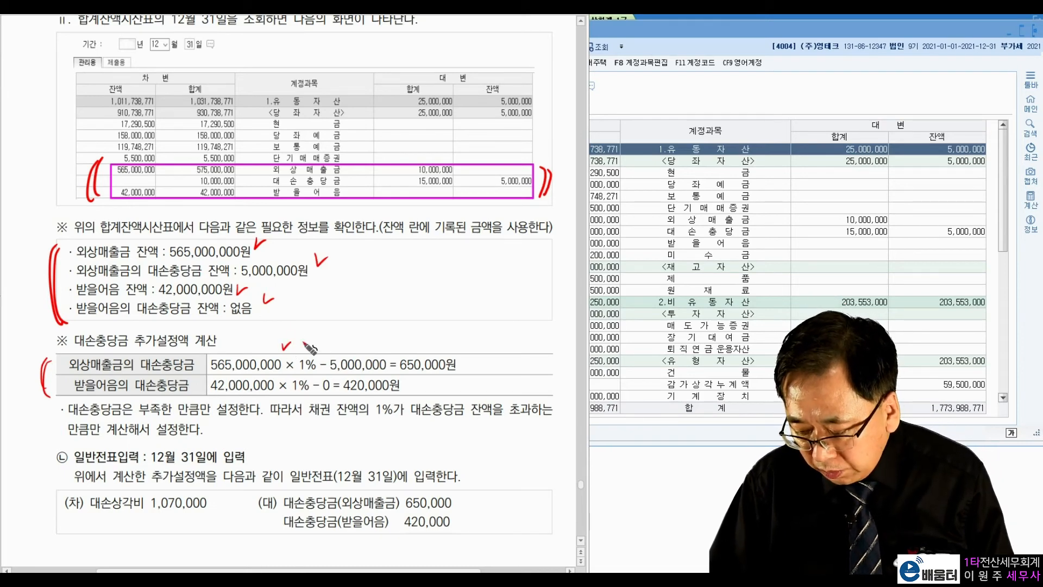
left_click(308, 346)
left_click_drag(375, 348, 378, 346)
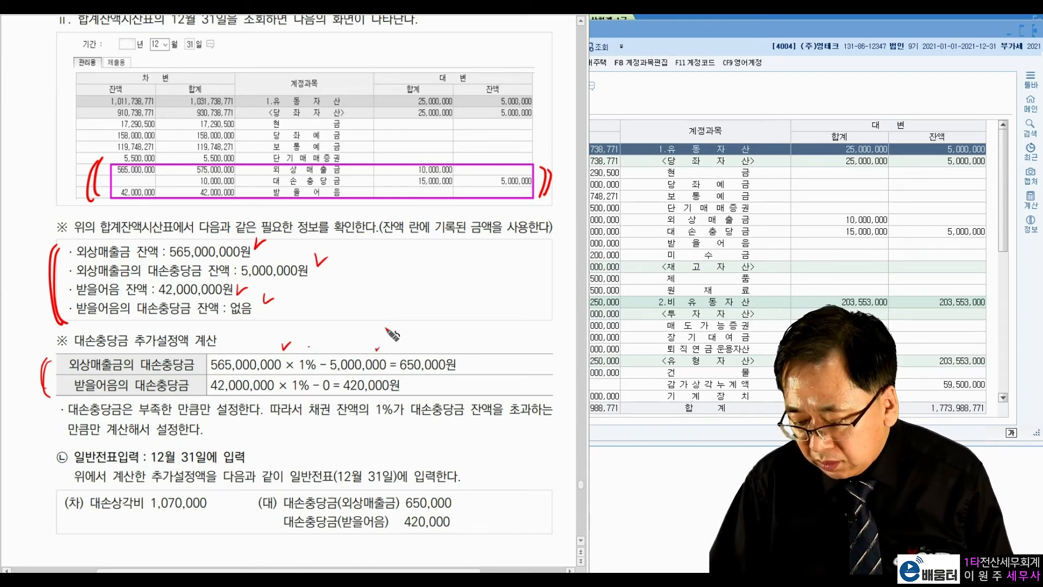
left_click_drag(454, 346, 462, 343)
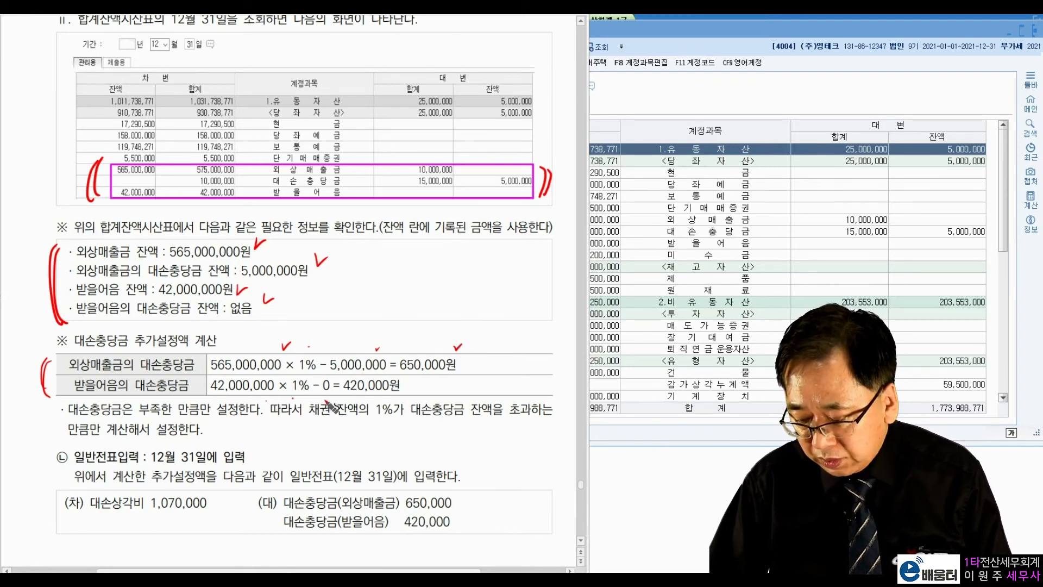
left_click_drag(401, 384, 411, 379)
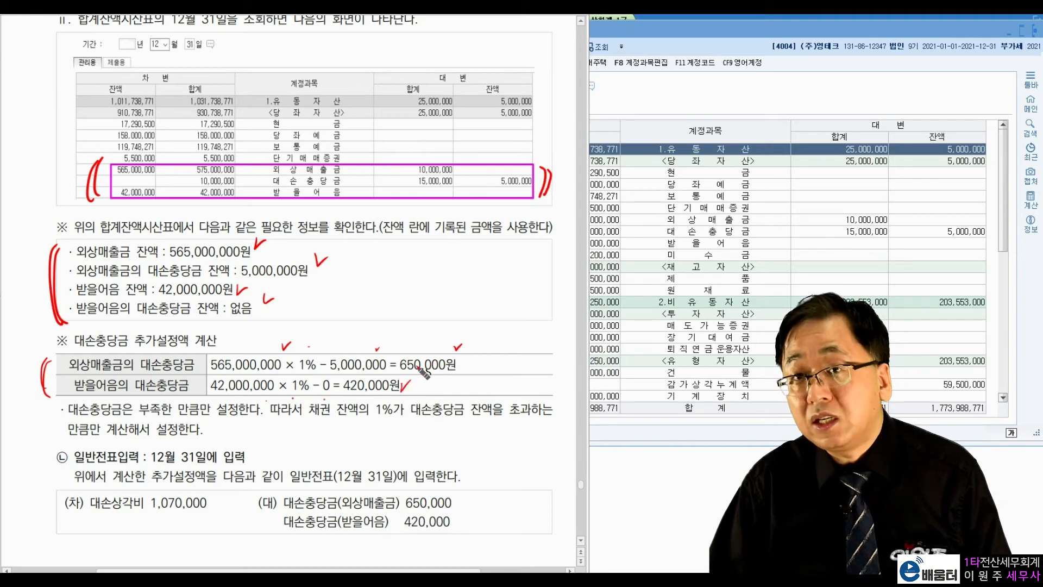
mouse_move(473, 354)
left_mouse_down()
mouse_move(476, 395)
mouse_move(491, 387)
left_mouse_up()
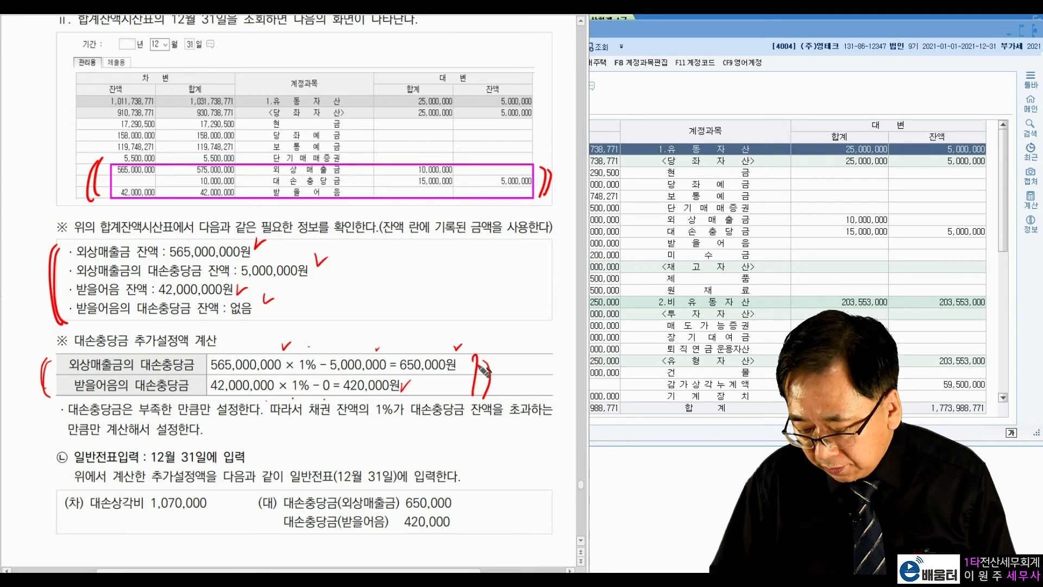
left_click_drag(46, 493, 56, 492)
left_click_drag(145, 516, 216, 520)
left_click_drag(455, 497, 462, 527)
left_click_drag(474, 496, 472, 527)
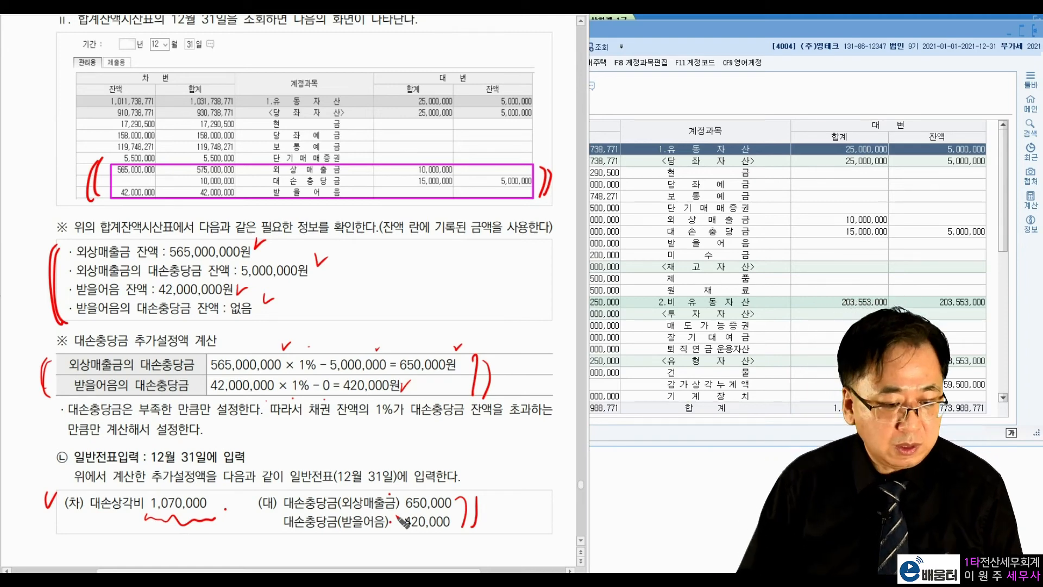
- Erase the pen marks and highlight the textbook's 결산자료입력 instructions
key("e")
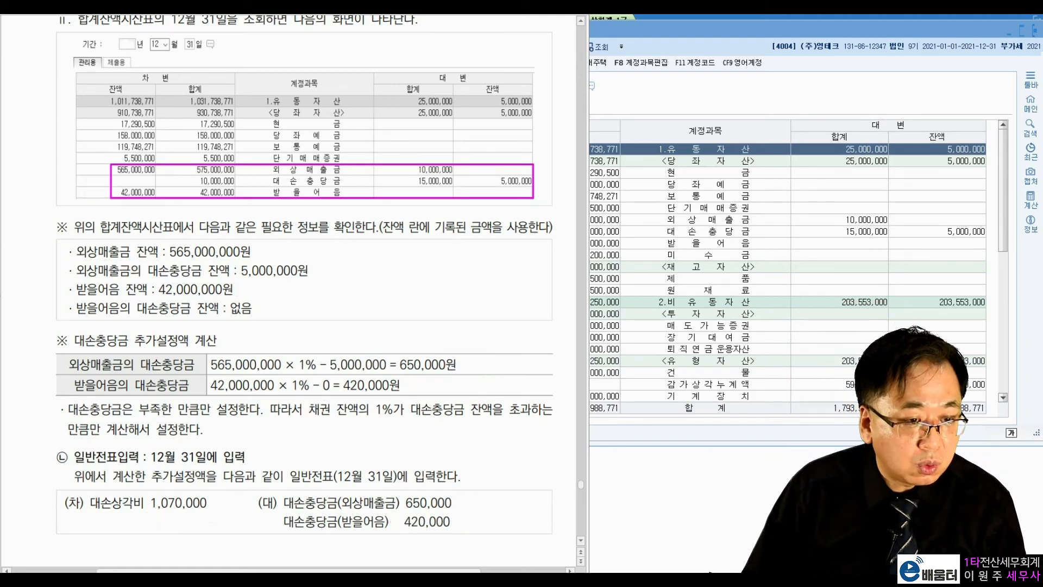
scroll(134, 183, "down", 14)
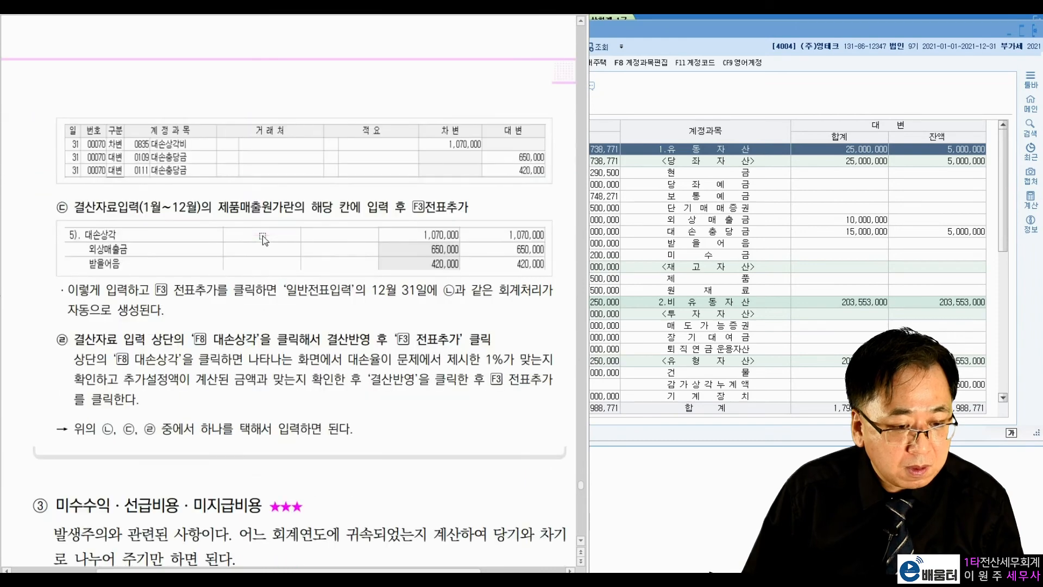
left_click_drag(78, 211, 210, 207)
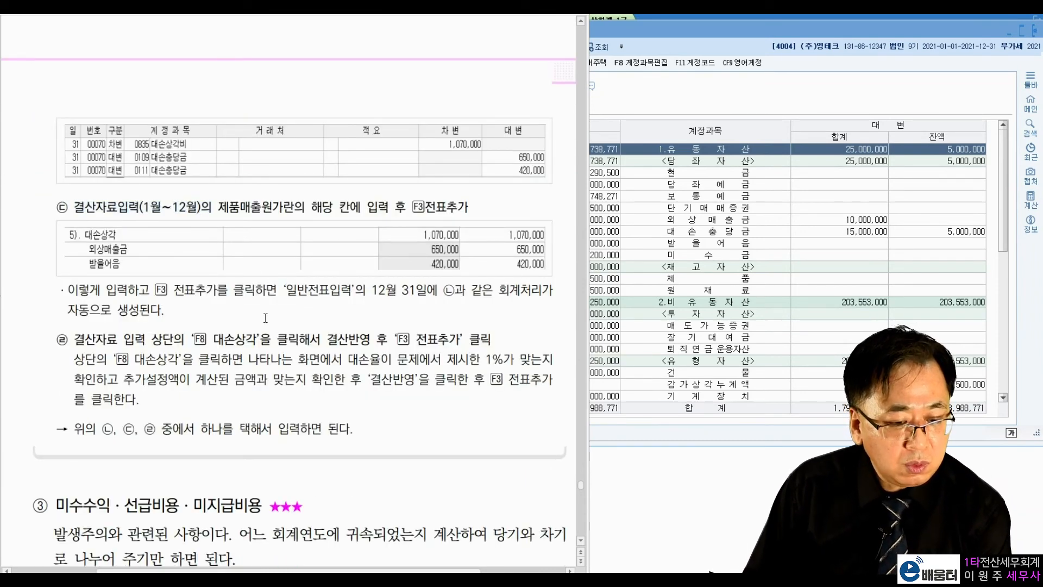
key("e")
scroll(266, 315, "down", 2)
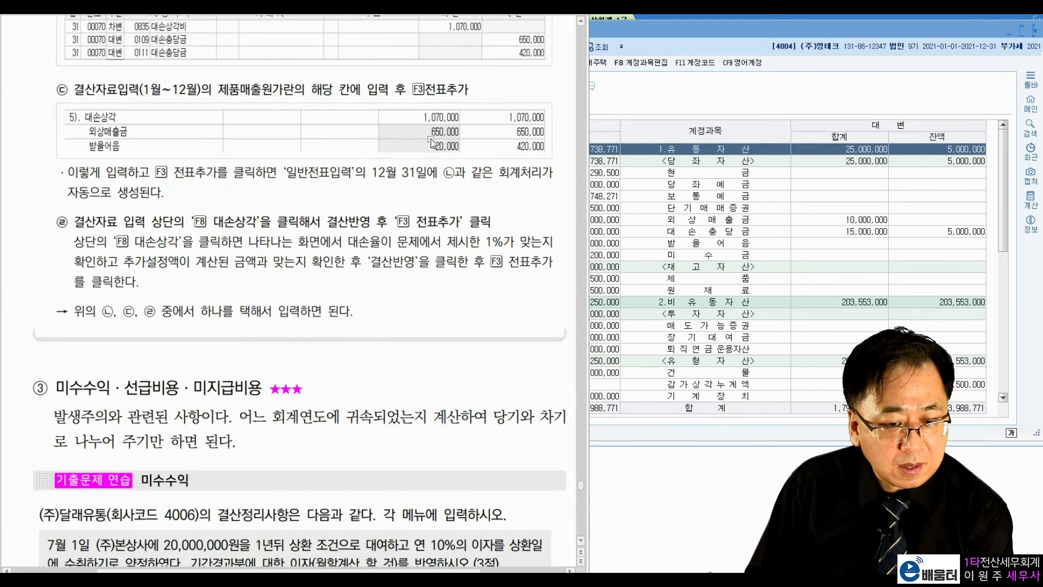
scroll(402, 210, "down", 1)
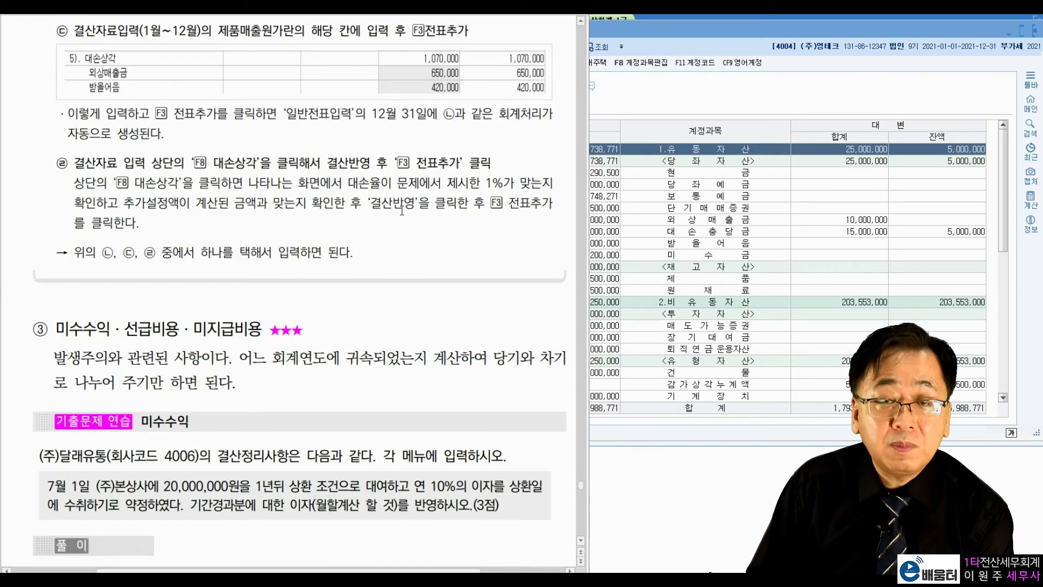
scroll(402, 210, "down", 1)
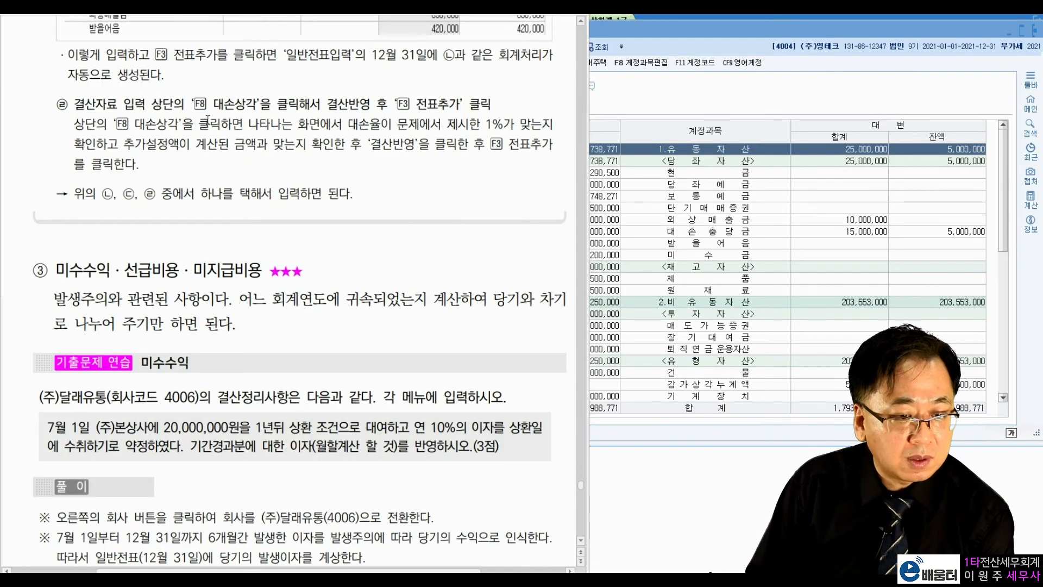
left_click_drag(78, 107, 146, 107)
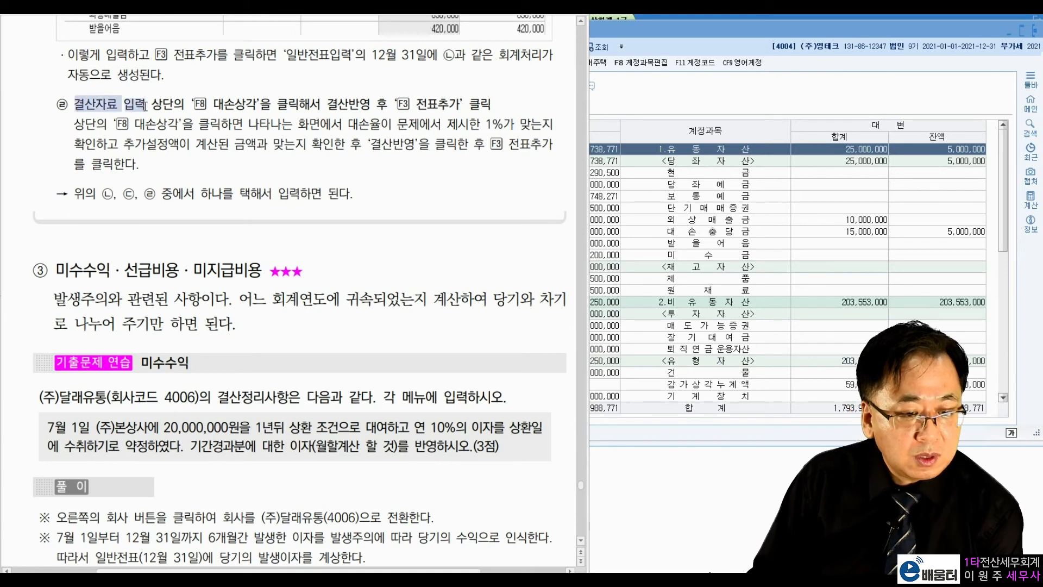
left_click(241, 146)
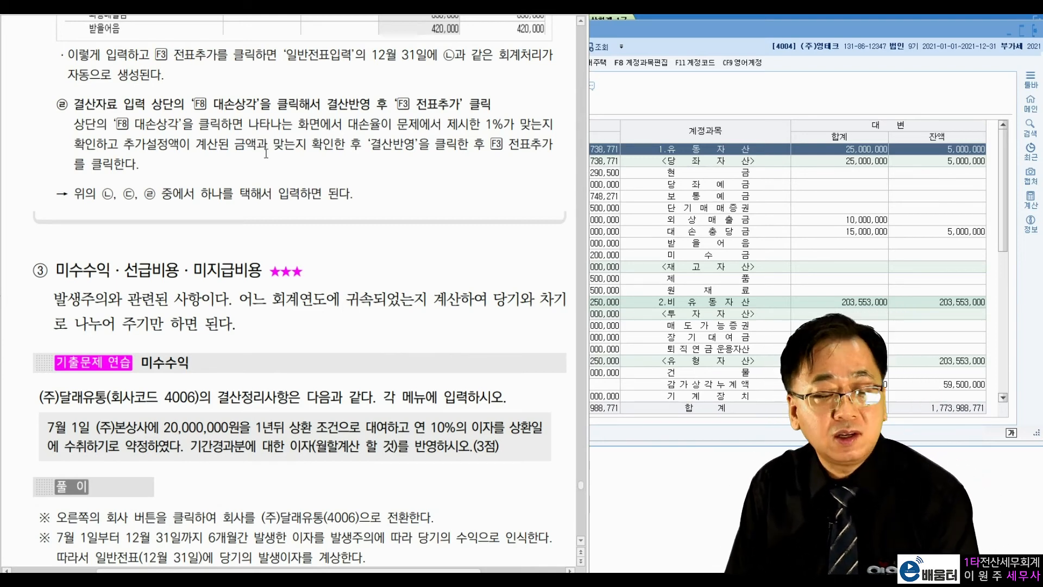
- Bring the December 31 합계잔액시산표 window to the front
scroll(266, 154, "up", 15)
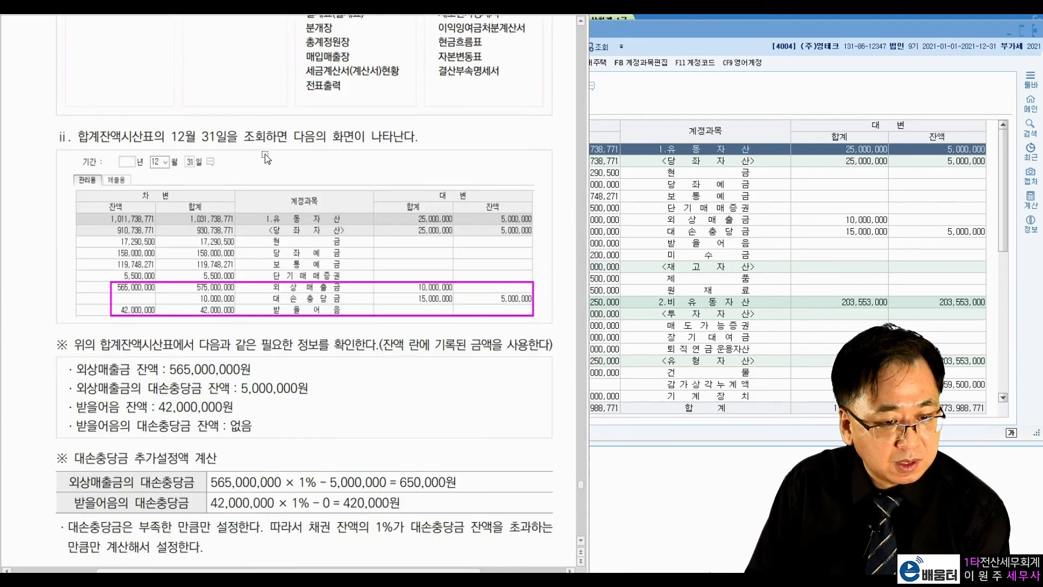
scroll(267, 158, "up", 2)
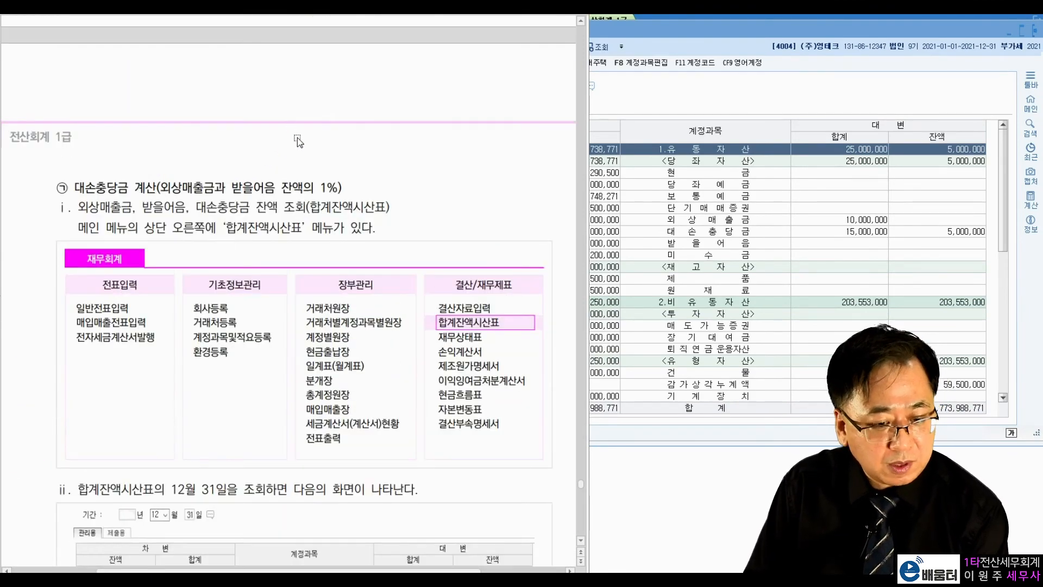
scroll(298, 138, "down", 10)
left_click(738, 96)
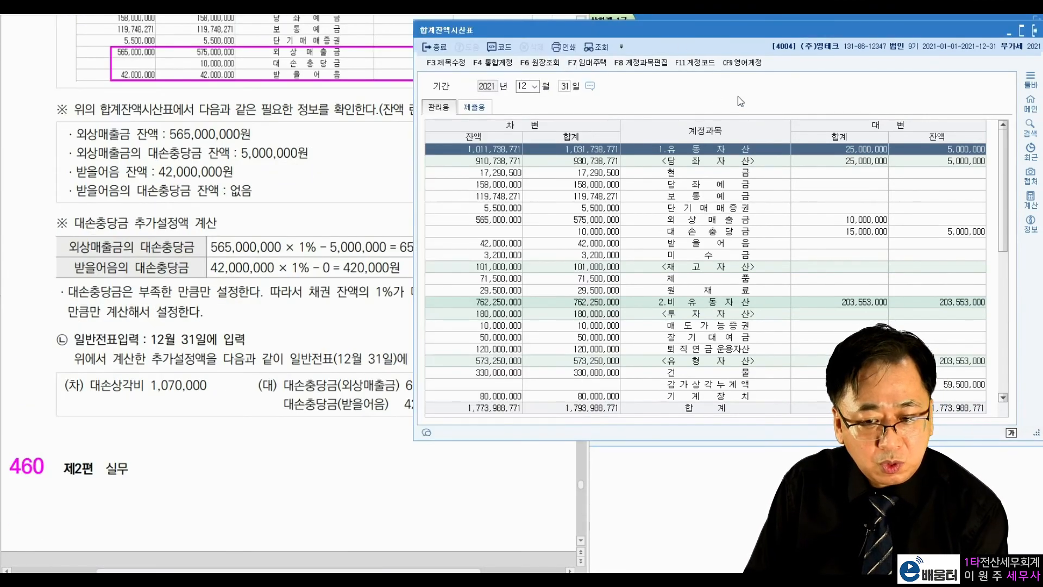
- On a 12/31 voucher, debit 0835 대손상각비 1,070,000
left_click(1035, 31)
left_click(672, 58)
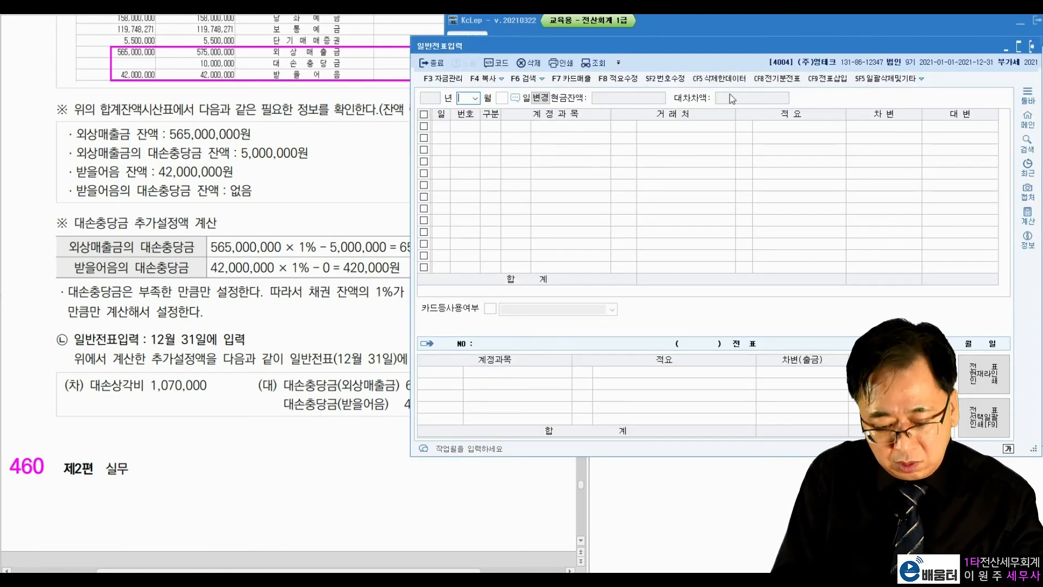
type("12313")
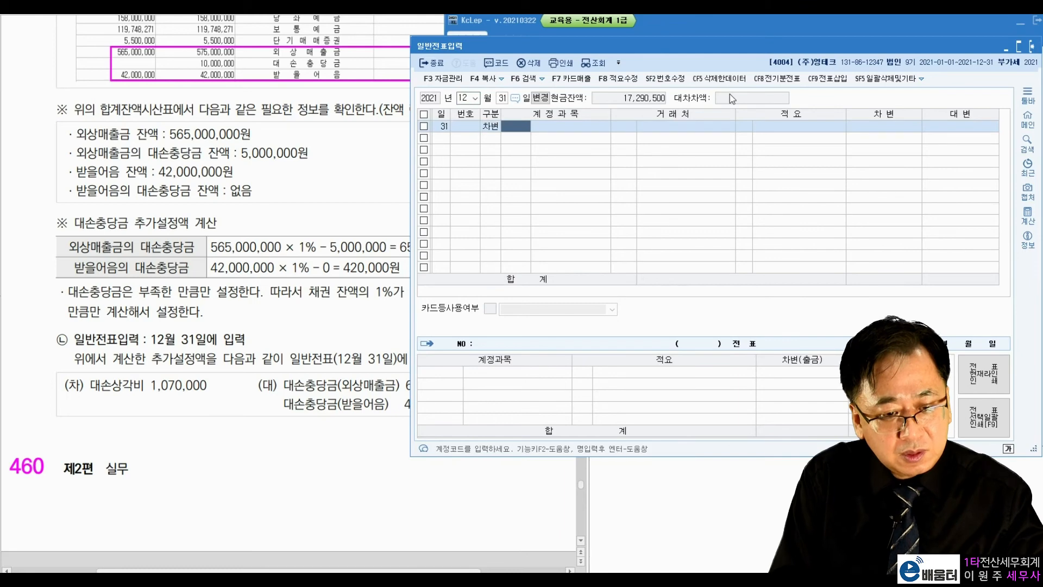
type("대손상")
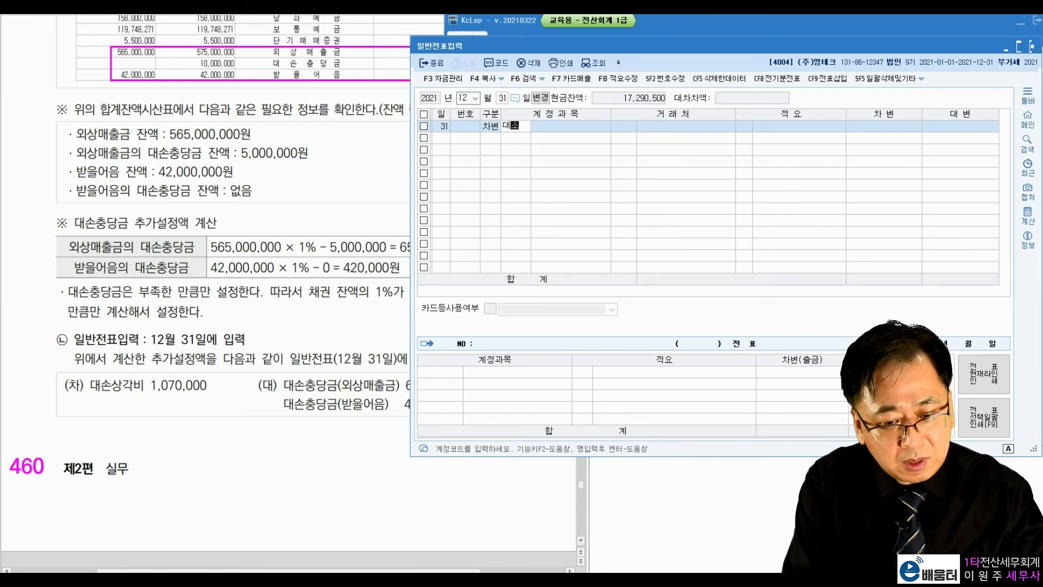
key("Return")
key("Return")
key("Return")
key("Return")
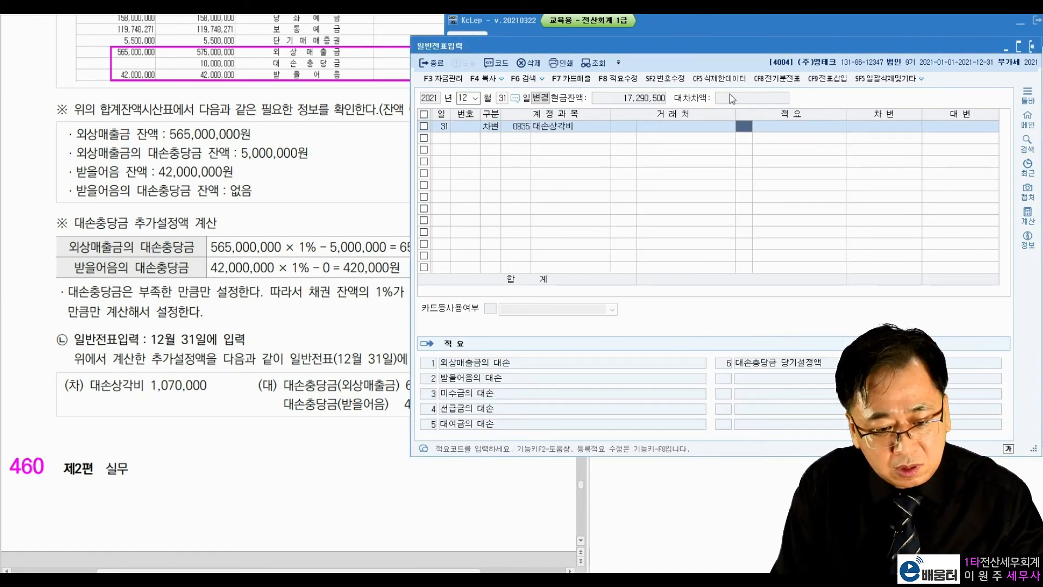
type("1,070,000")
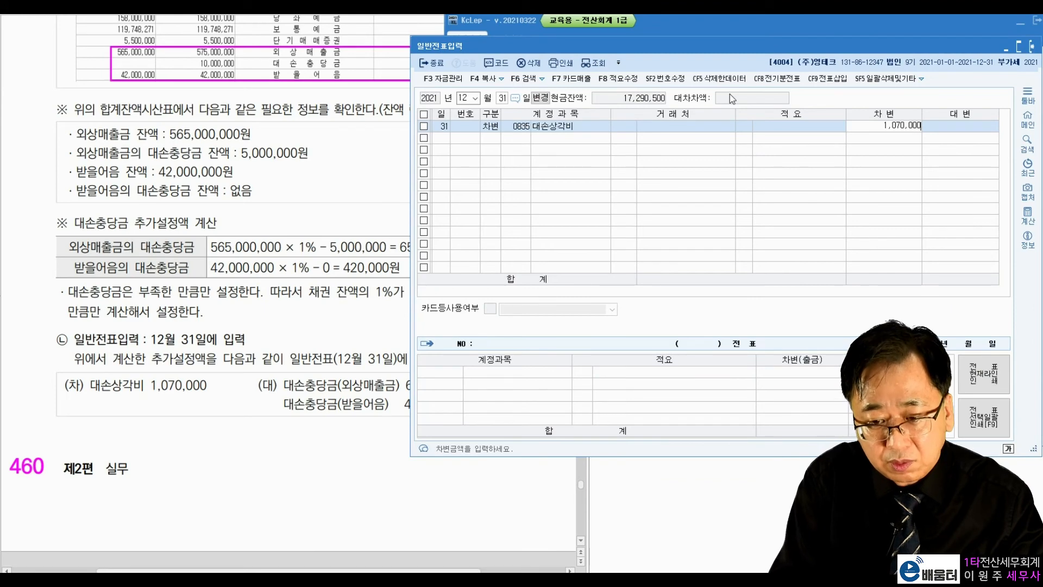
key("Return")
- Credit 0109 대손충당금 650,000 on the second line
type("4")
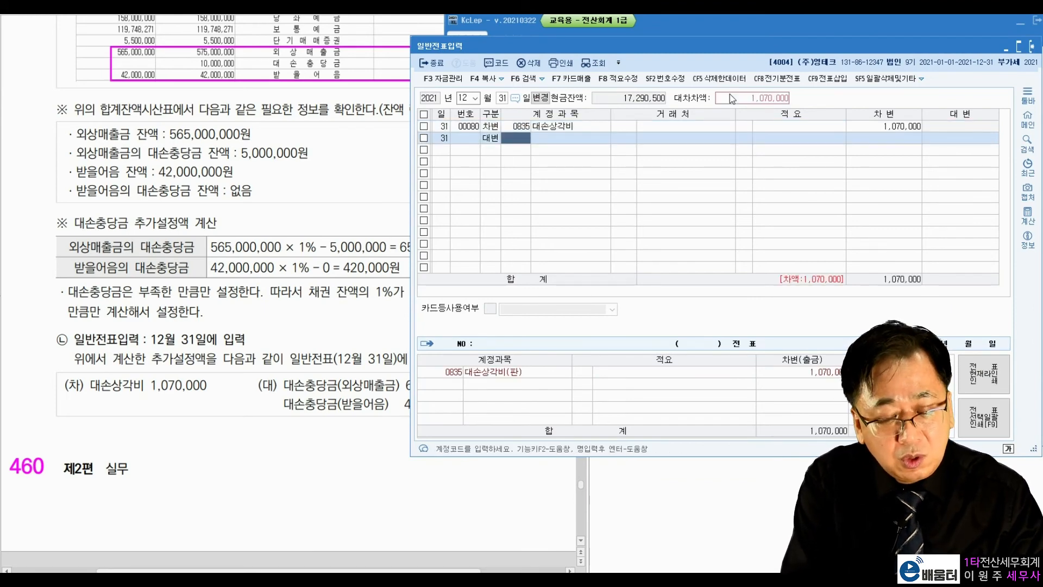
type("대손")
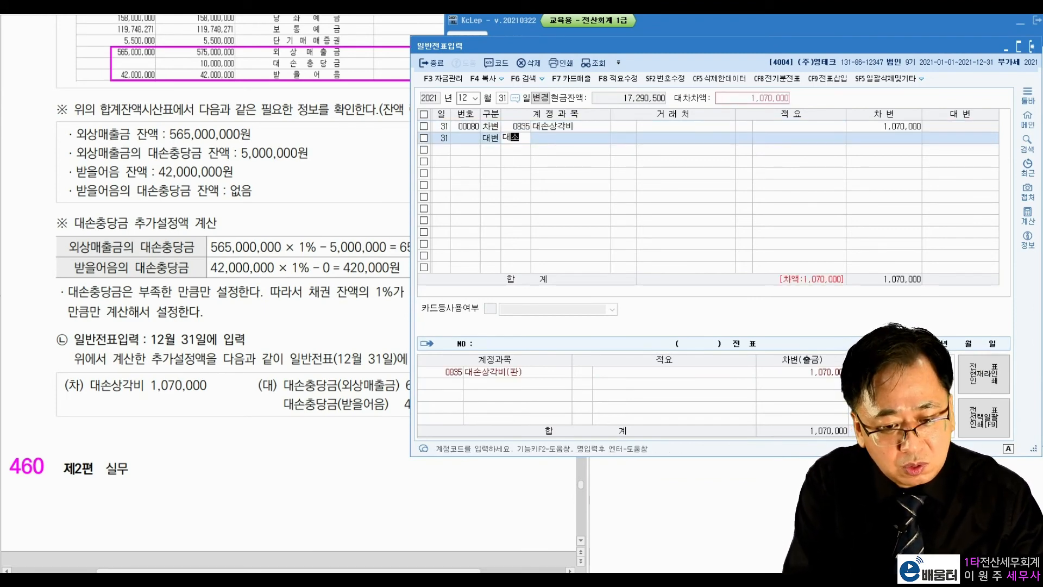
type("ㅊ")
key("BackSpace")
type("충")
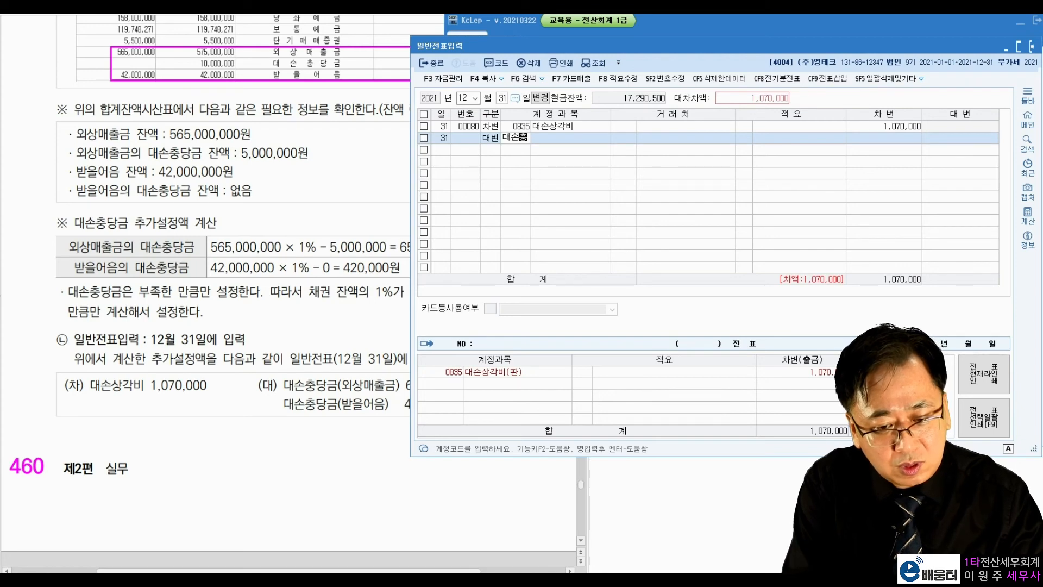
key("Return")
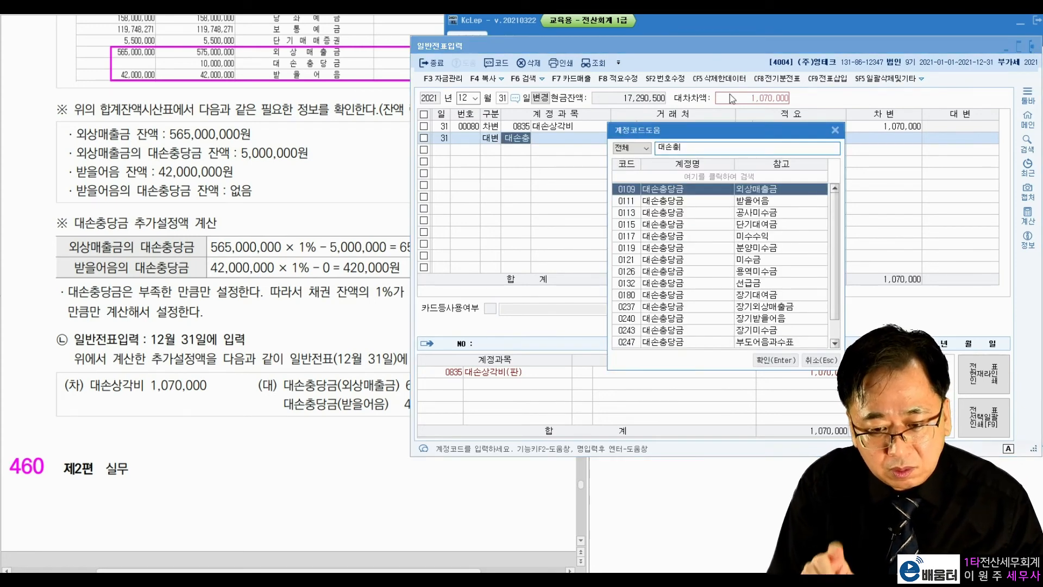
key("Return")
key("Return")
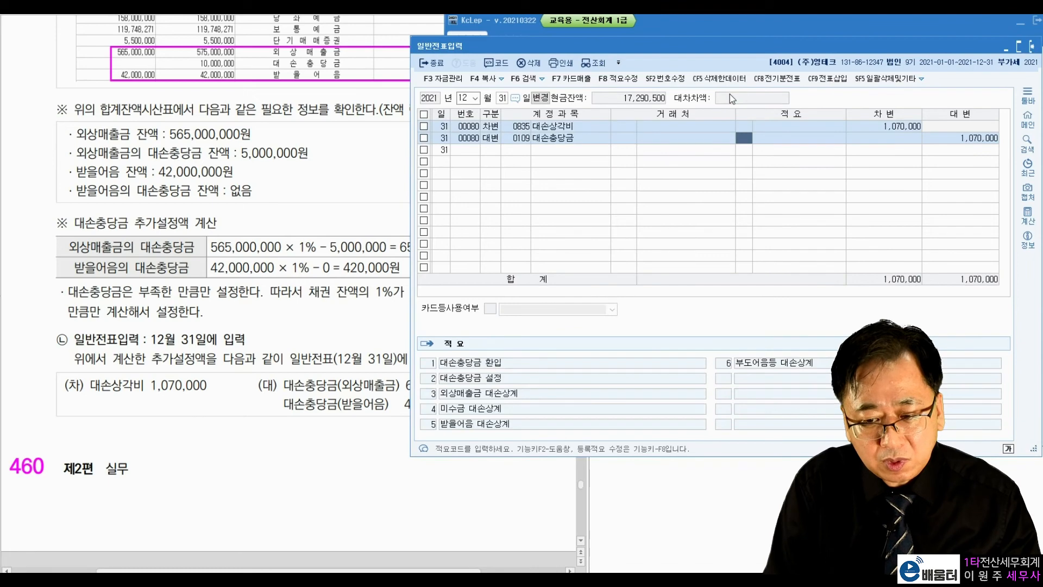
key("Return")
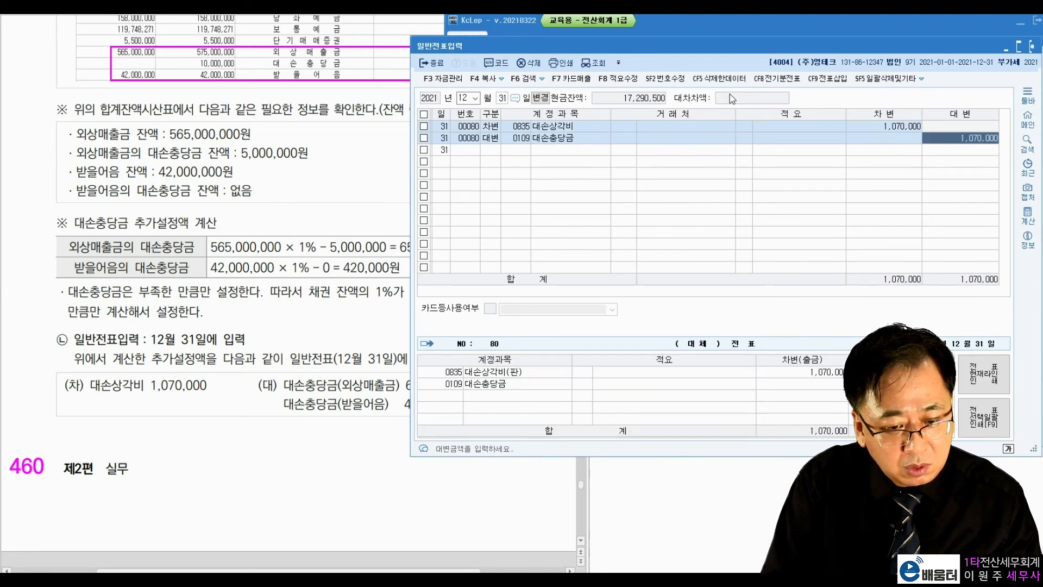
type("650000")
key("Return")
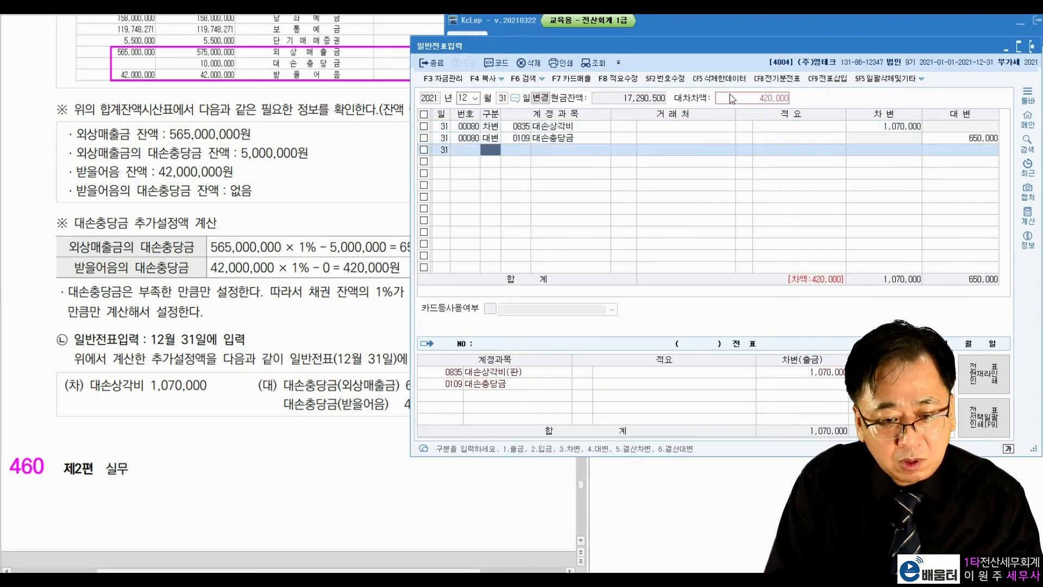
- Credit 0111 대손충당금 (받을어음 allowance) for the remaining 420,000
type("대손충")
key("Return")
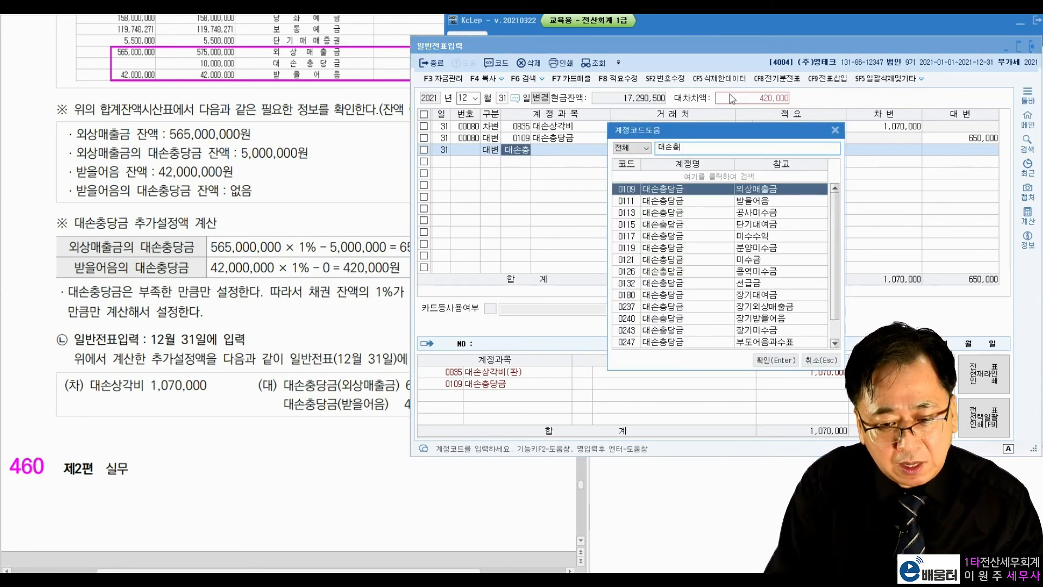
key("Down")
key("Return")
key("Return")
key("Return")
key("Return")
key("Return")
key("Return")
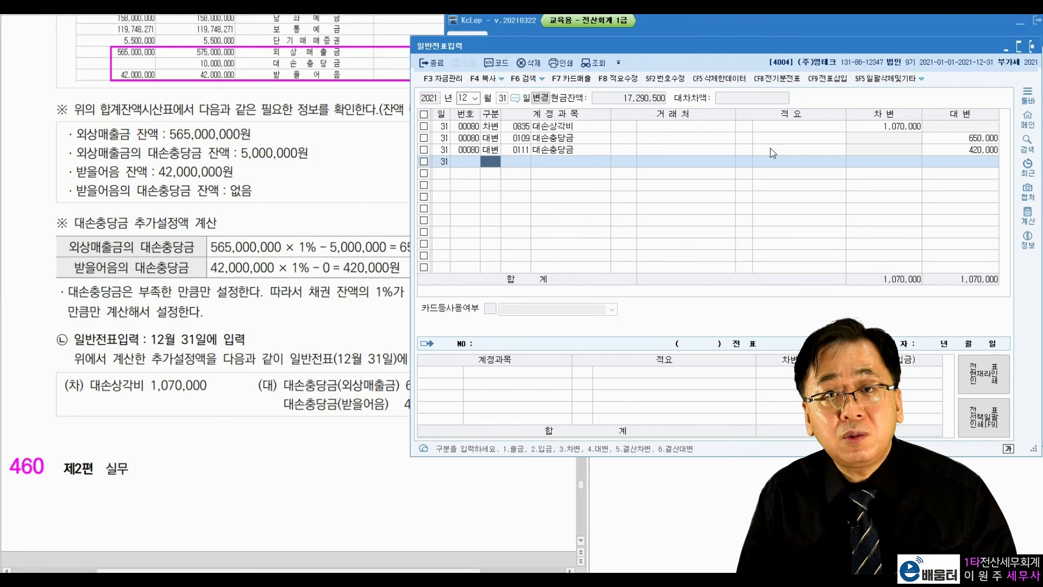
left_click(772, 126)
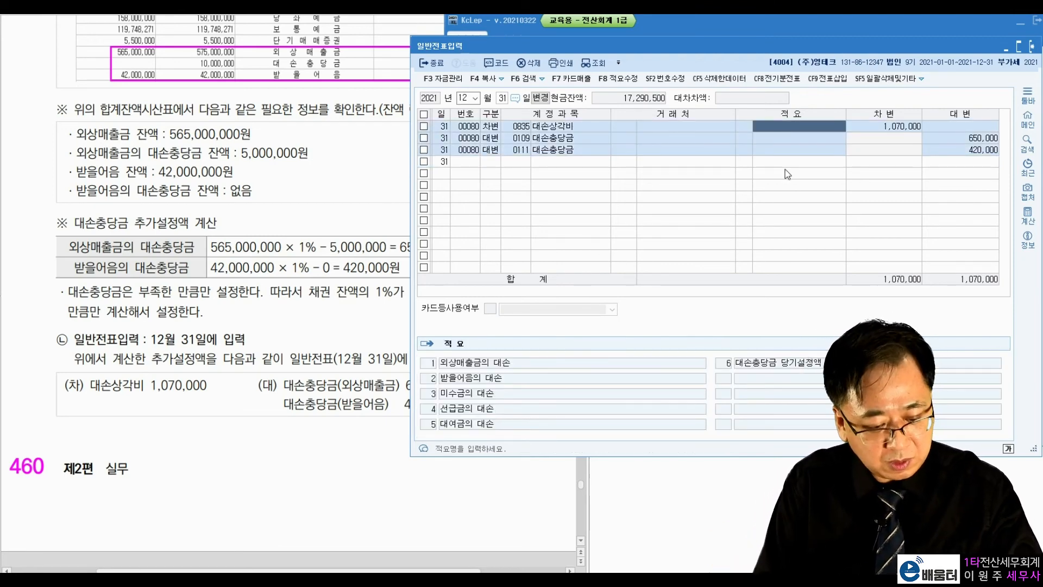
- Delete the three Dec 31 allowance rows with F5, then load the 2021 결산자료입력 sheet
key("F5")
key("F5")
key("F5")
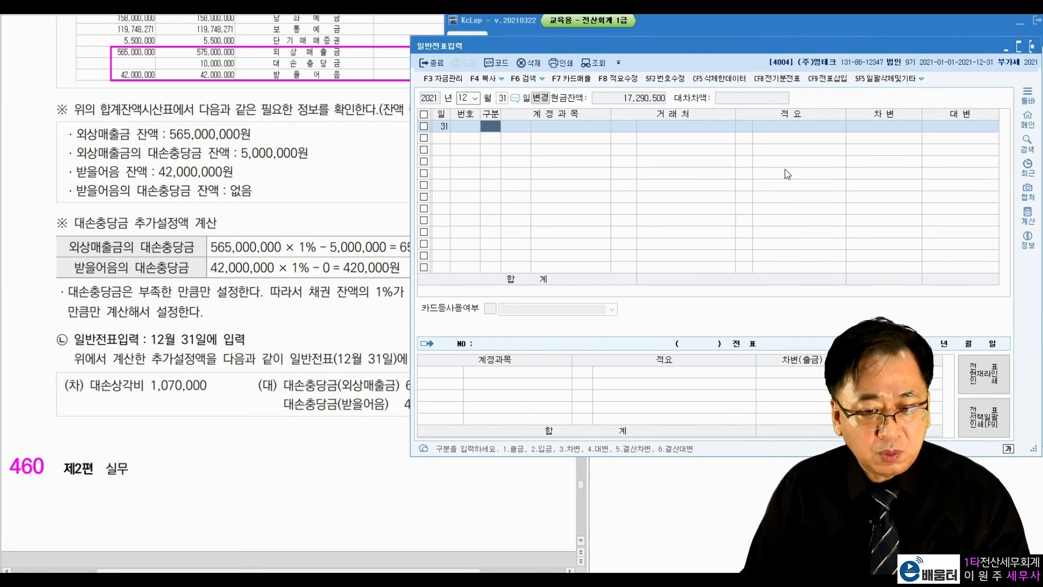
left_click(1031, 46)
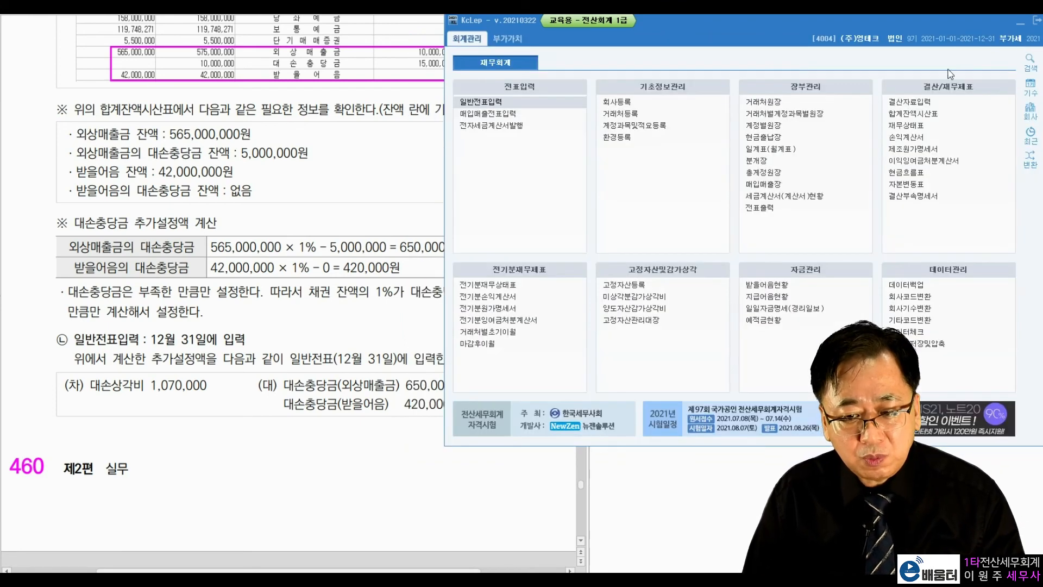
left_click(913, 102)
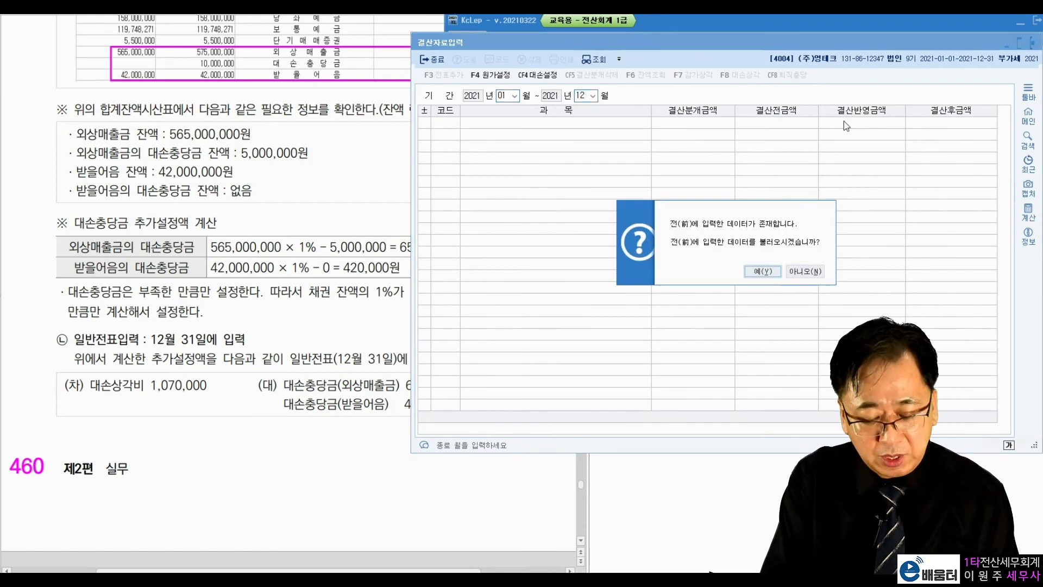
key("Return")
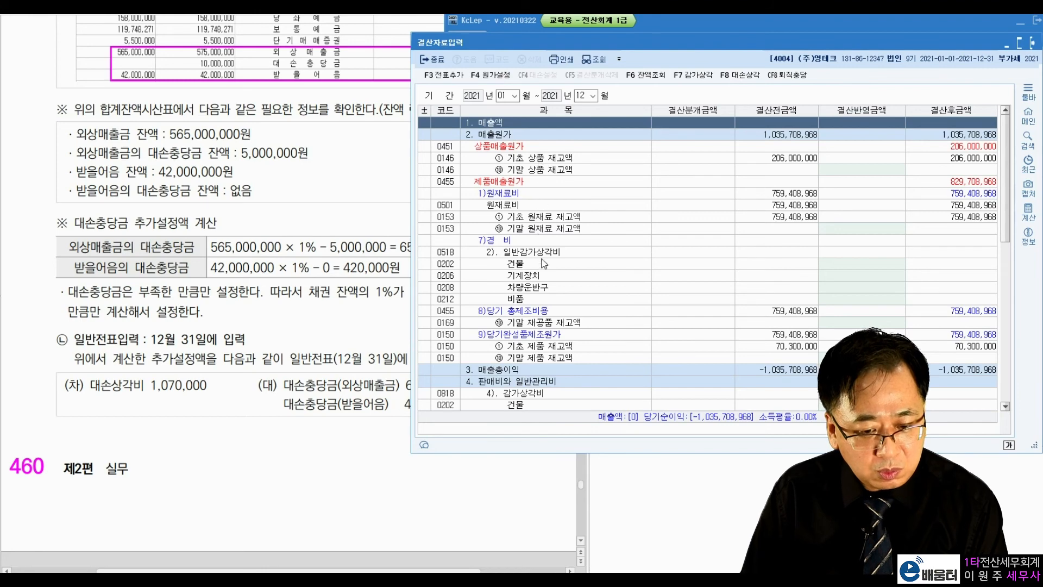
scroll(565, 316, "down", 4)
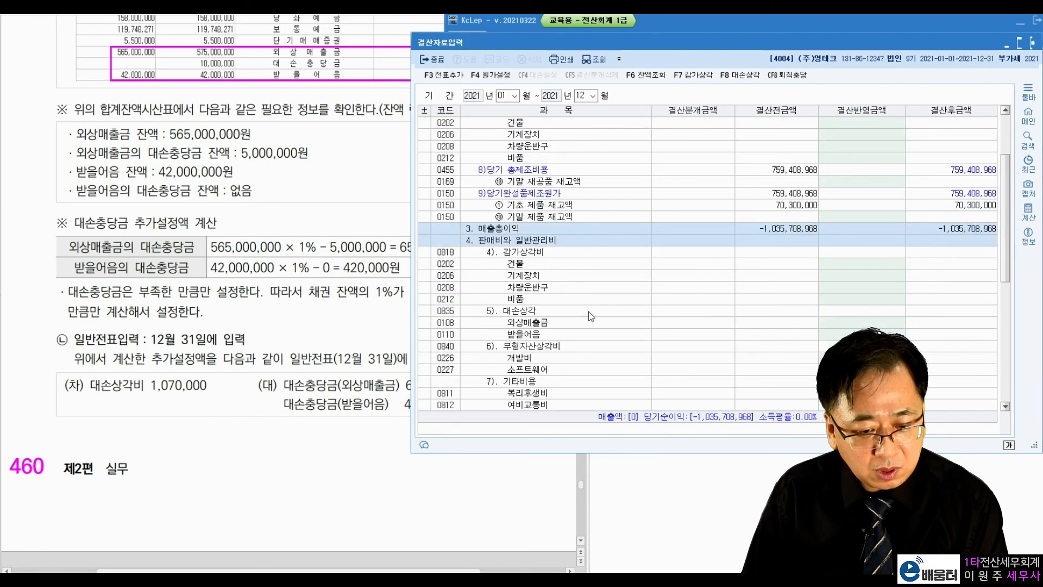
left_click(568, 320)
left_click(863, 334)
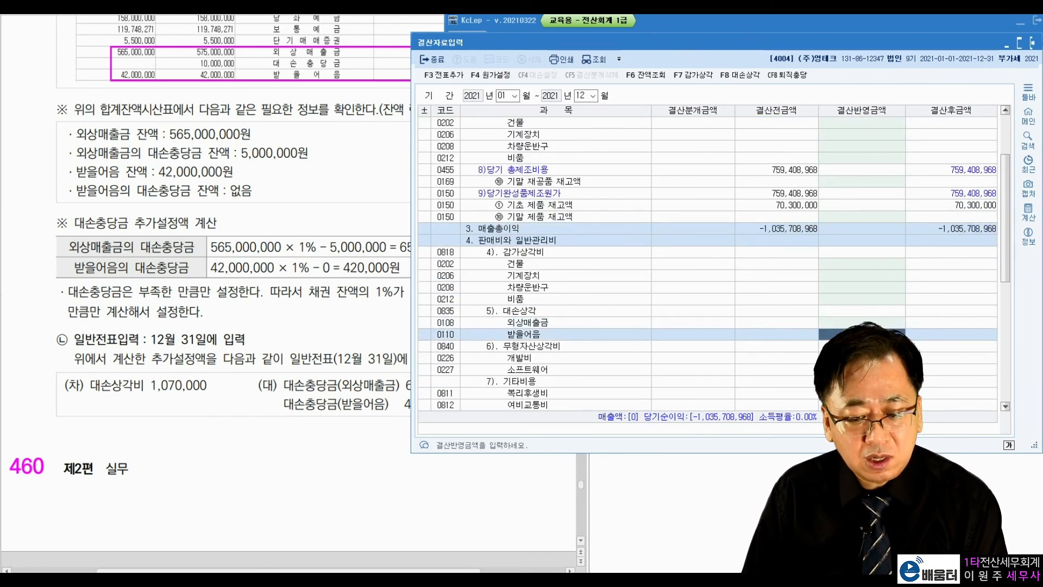
left_click(845, 322)
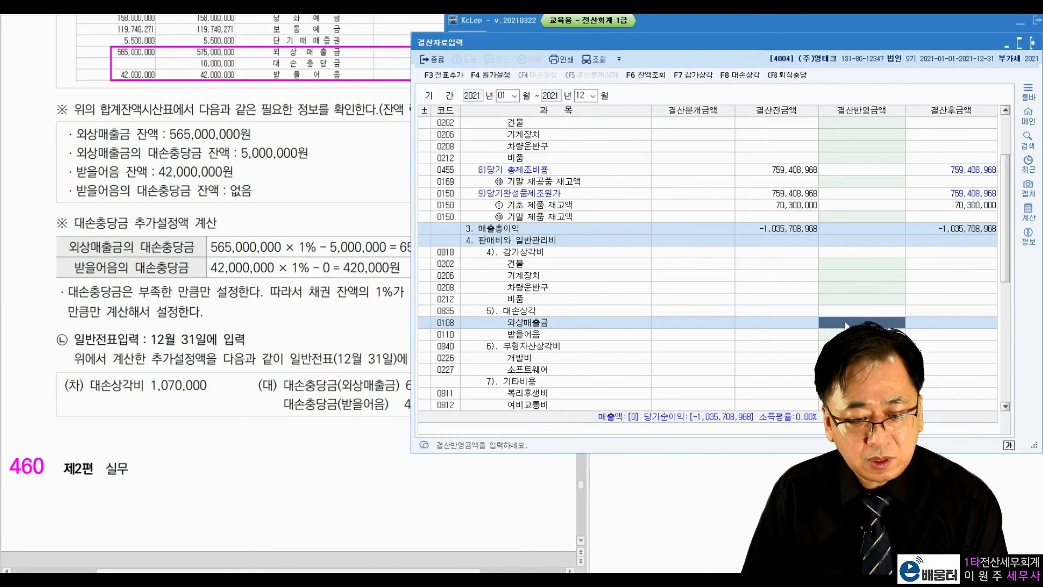
type("6500")
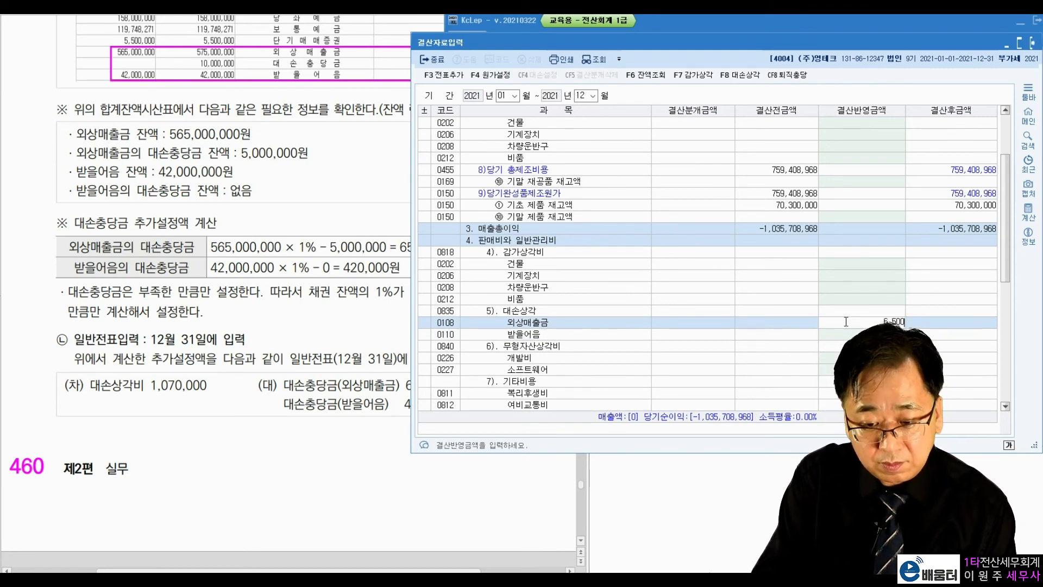
type("000")
key("Return")
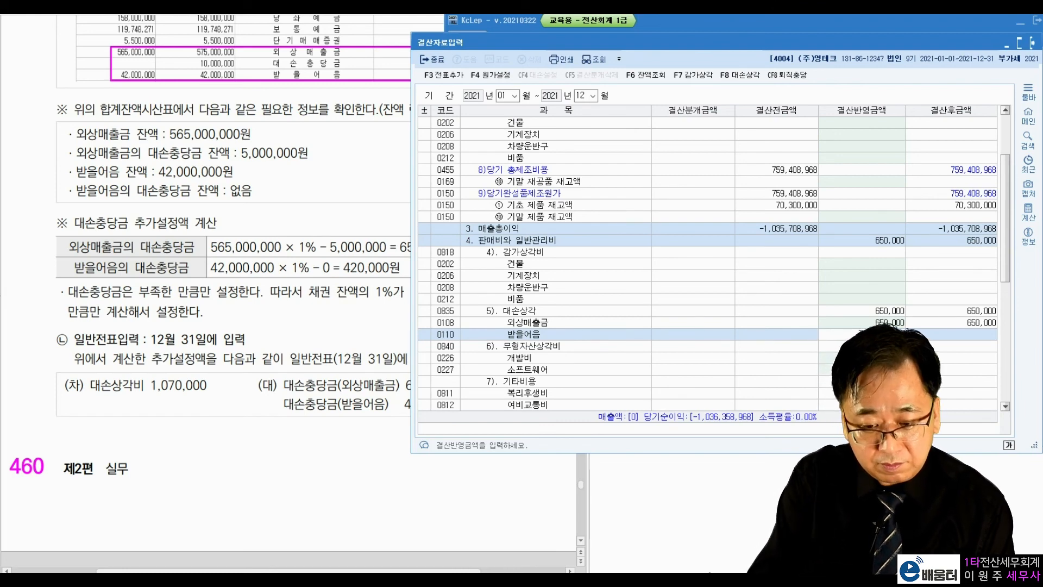
type("420000")
key("Return")
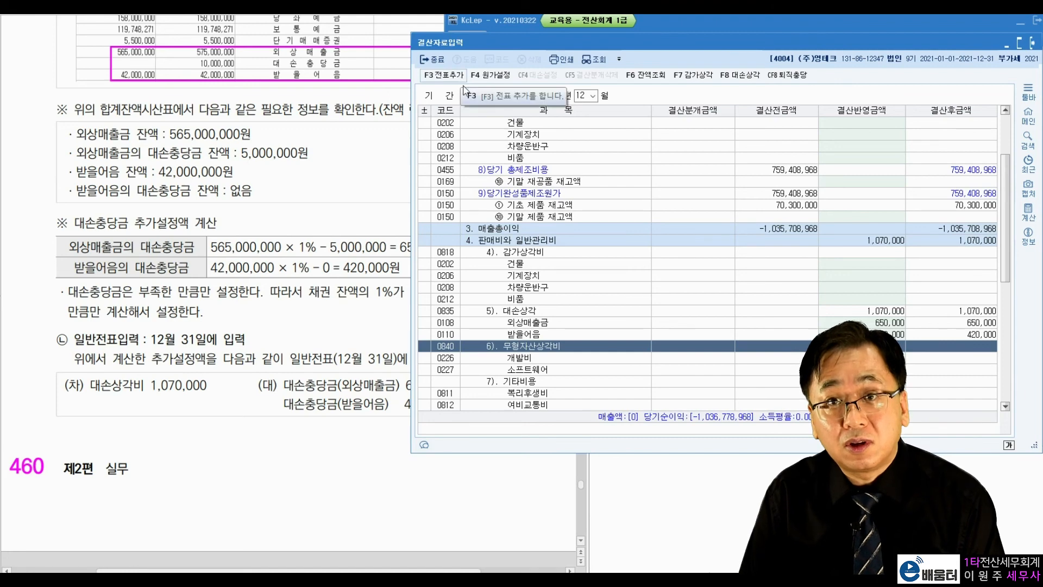
left_click(891, 310)
left_click(881, 324)
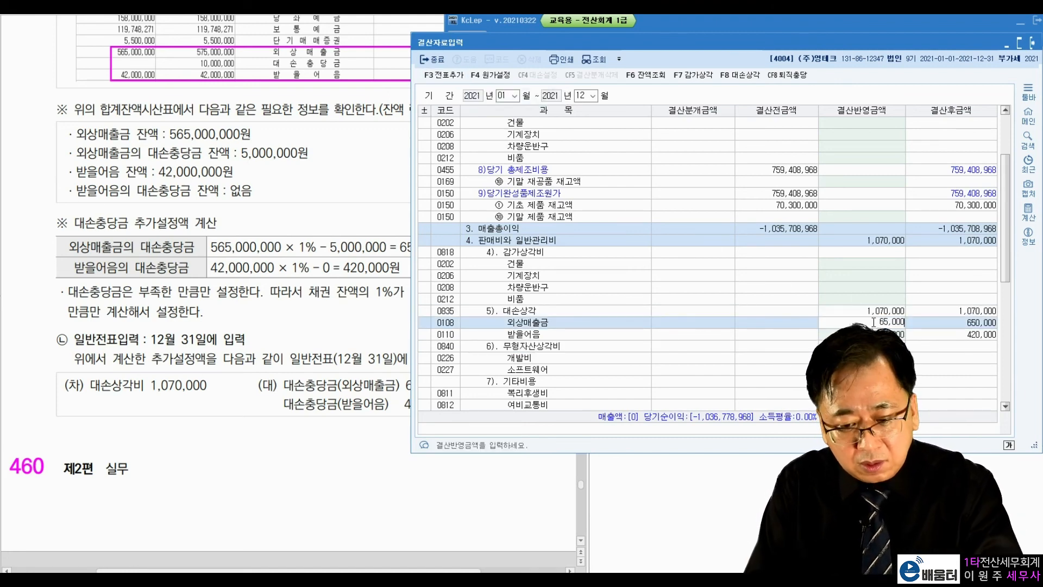
type("0")
key("Return")
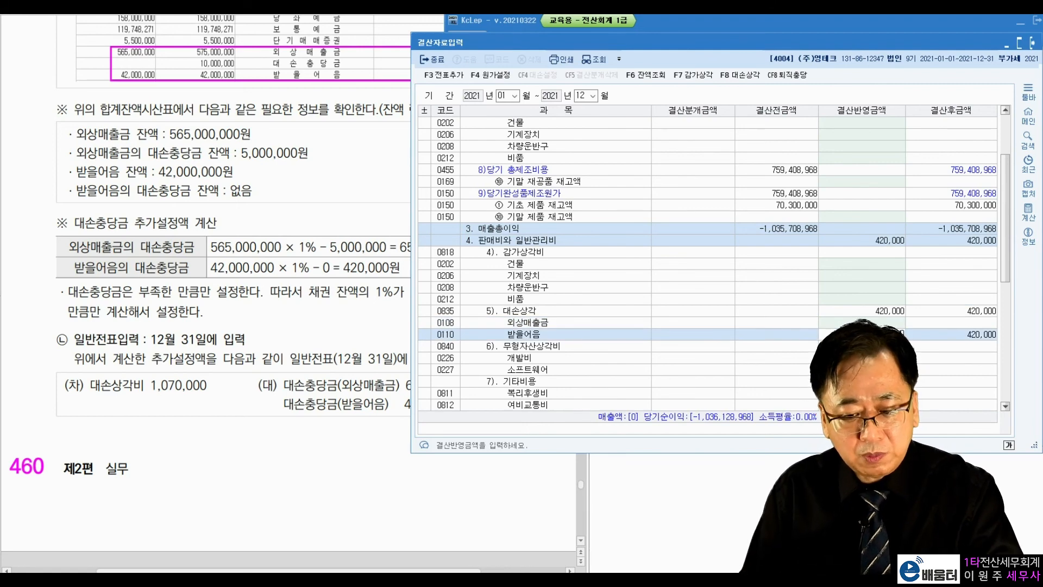
left_click(851, 300)
left_click(879, 324)
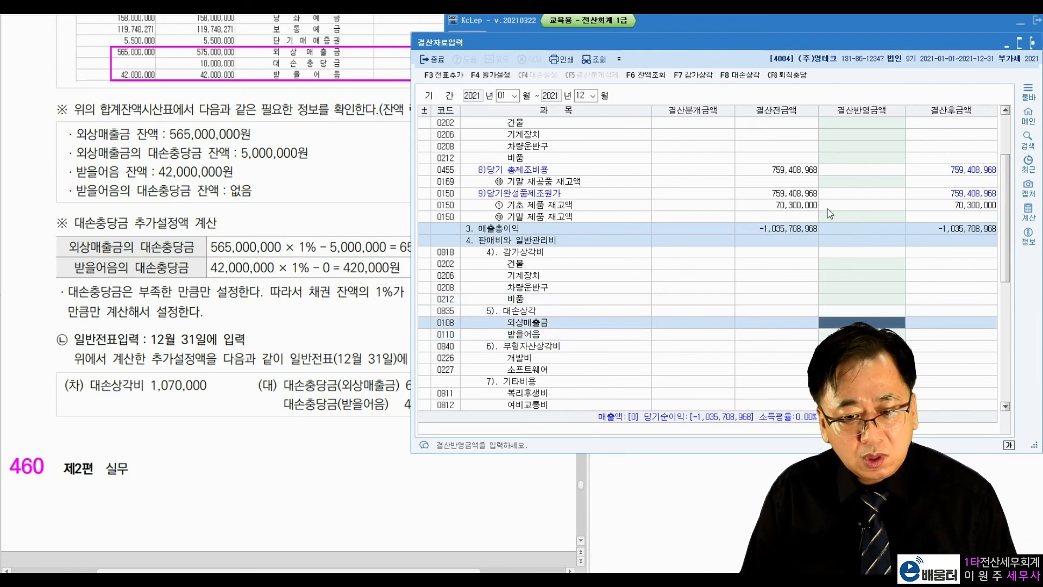
- In the F8 대손상각 table, set 외상매출금's 추가설정액 to 650,000 and apply with 결산반영
left_click(746, 79)
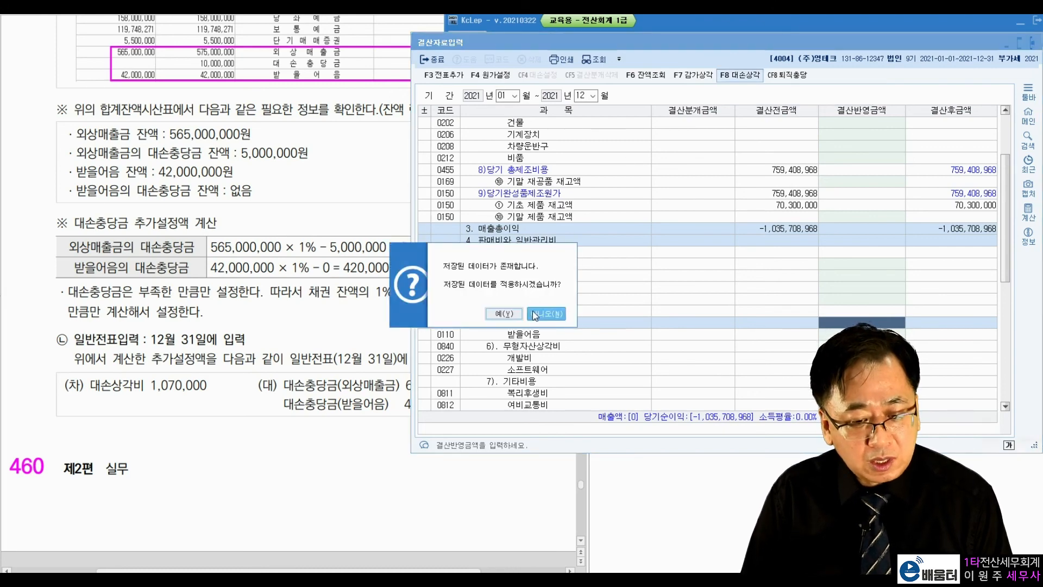
left_click(504, 314)
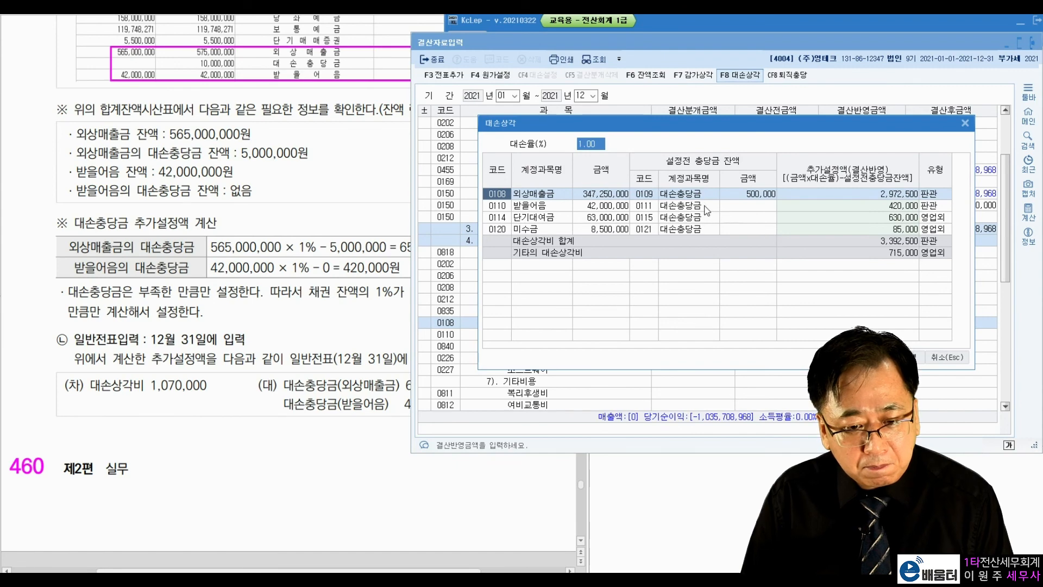
key("Return")
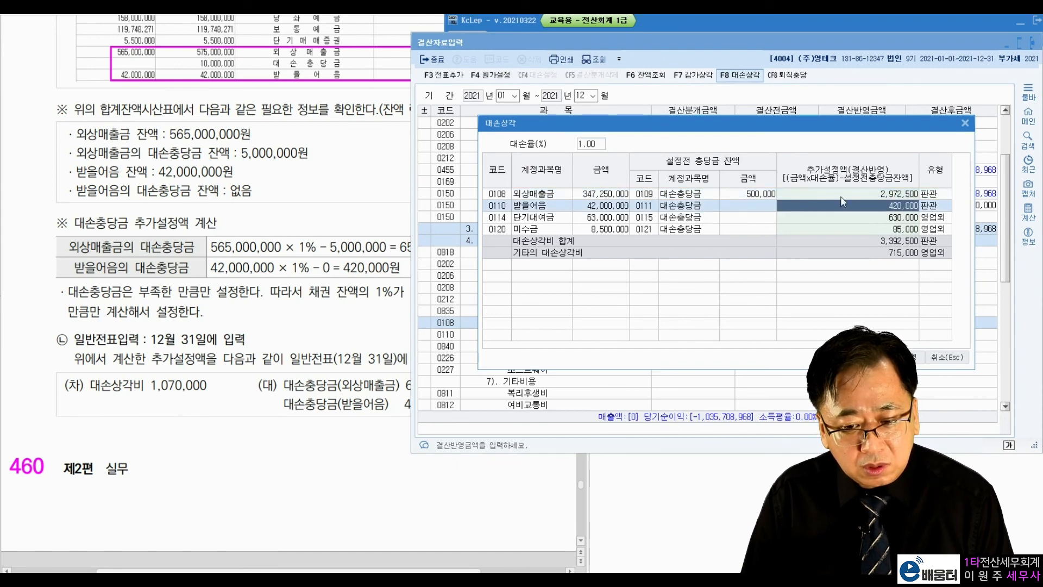
left_click(843, 211)
left_click(844, 216)
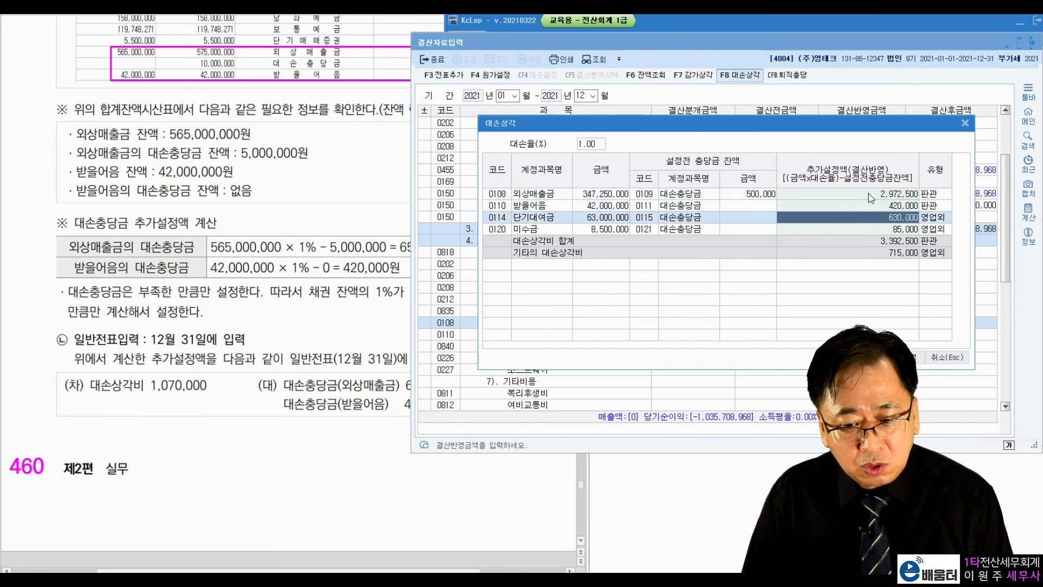
left_click(868, 196)
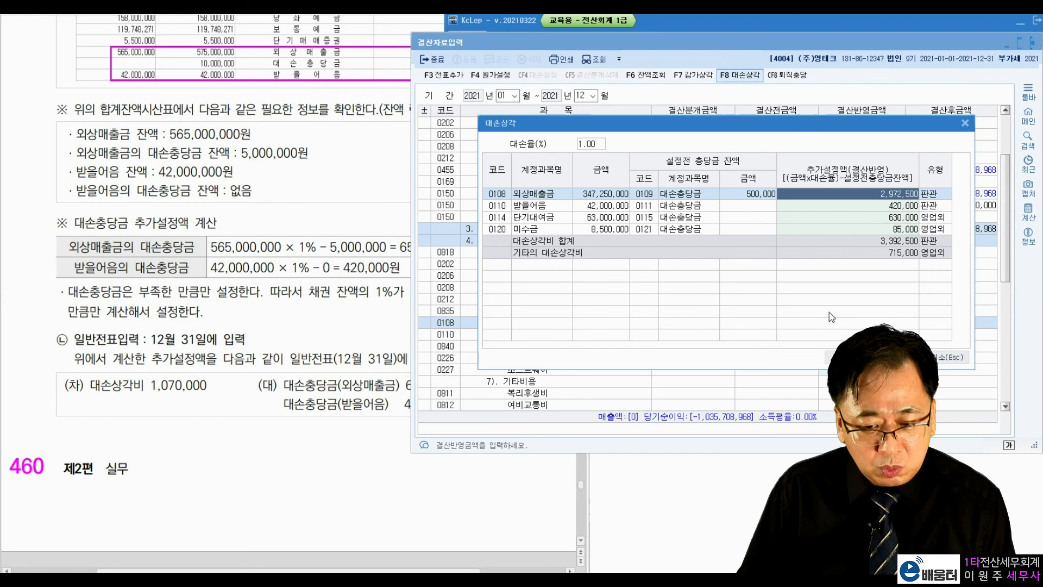
type("6500000")
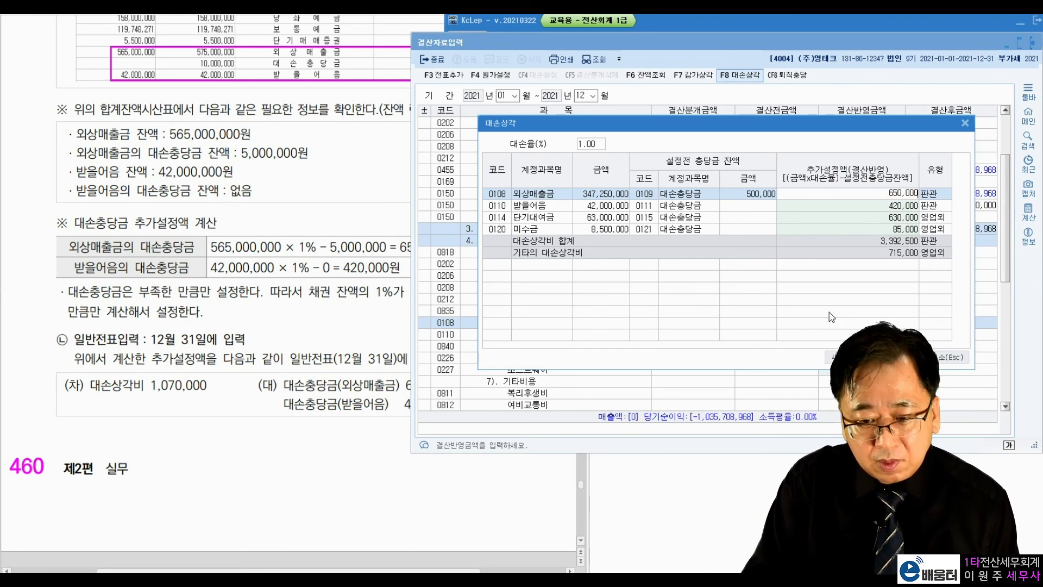
key("Return")
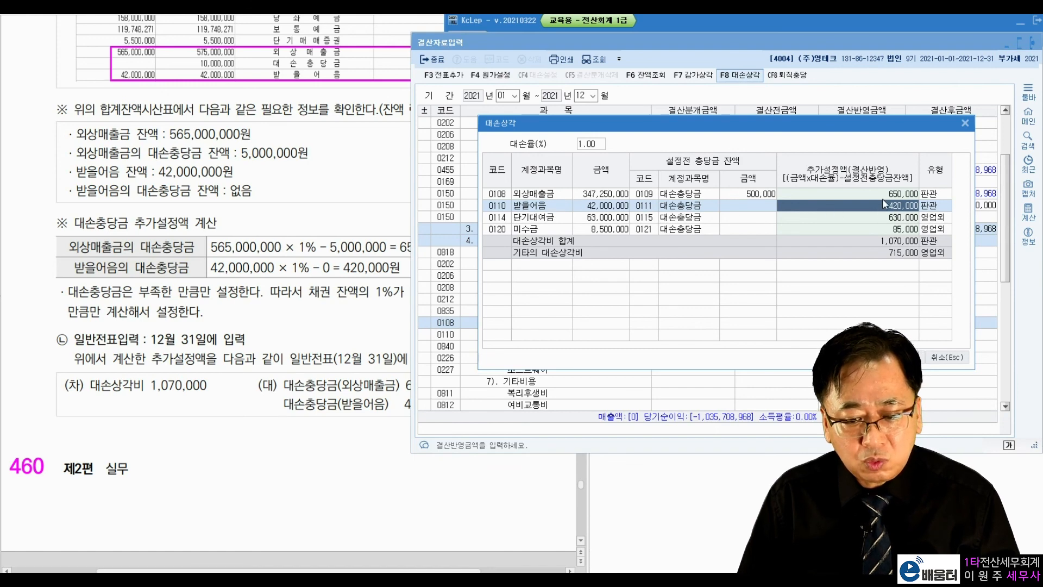
left_click(900, 357)
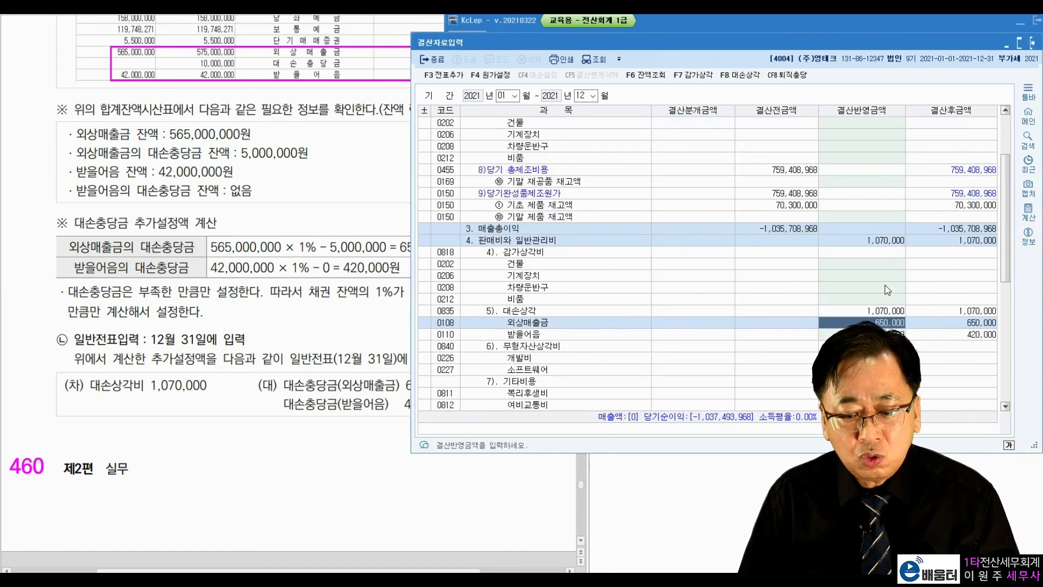
- Post the 650,000 and 420,000 bad-debt entries to the journal with F3, then close 결산자료입력
left_click(896, 335)
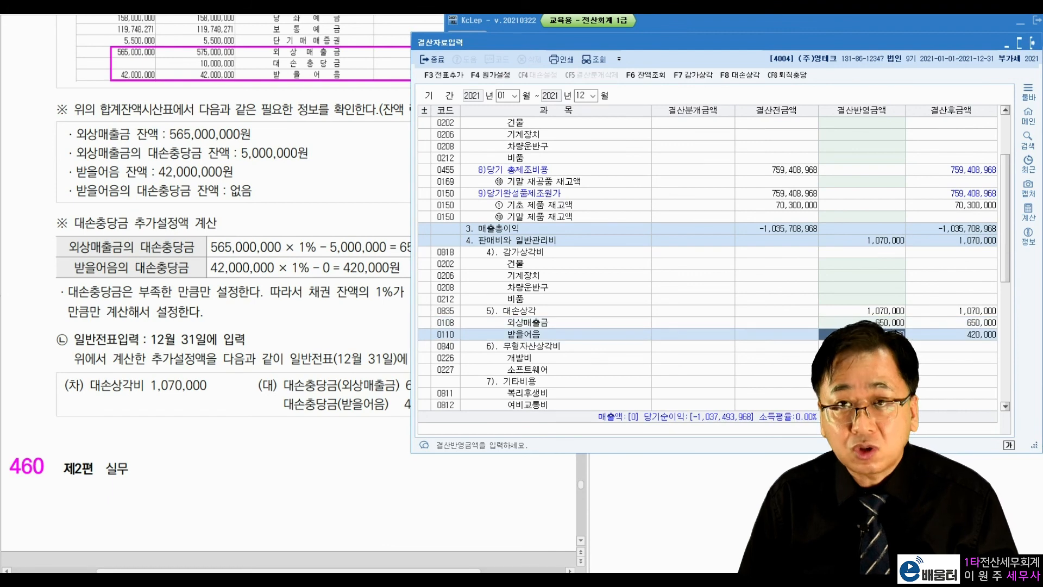
left_click(869, 323)
key("F3")
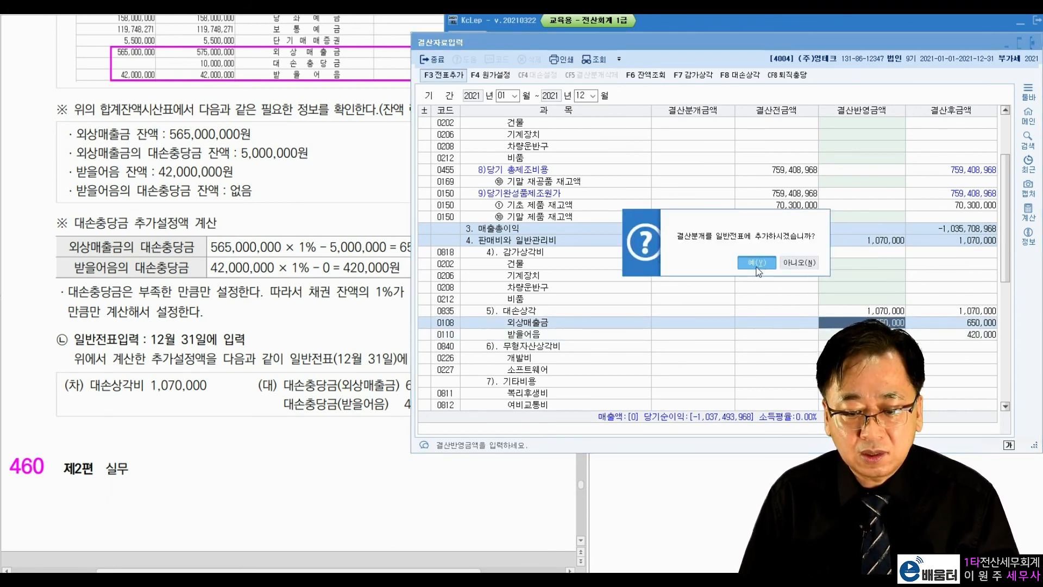
left_click(757, 263)
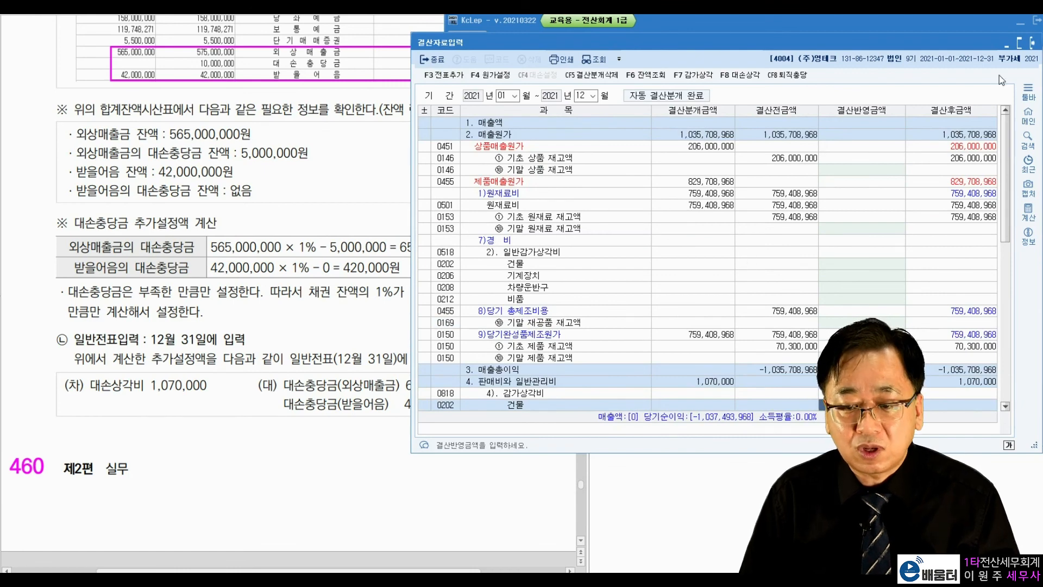
left_click(1030, 43)
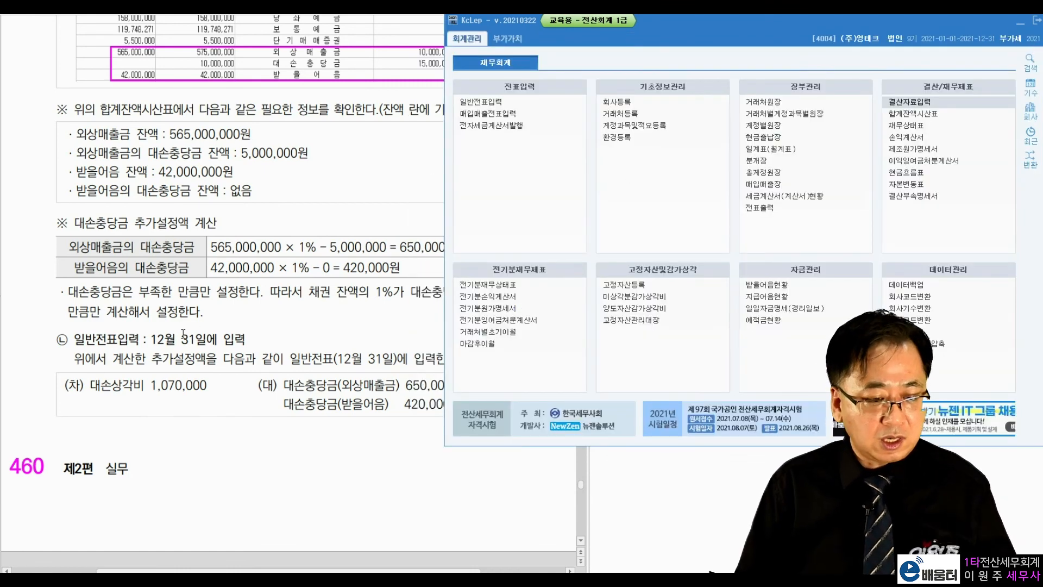
left_click(219, 321)
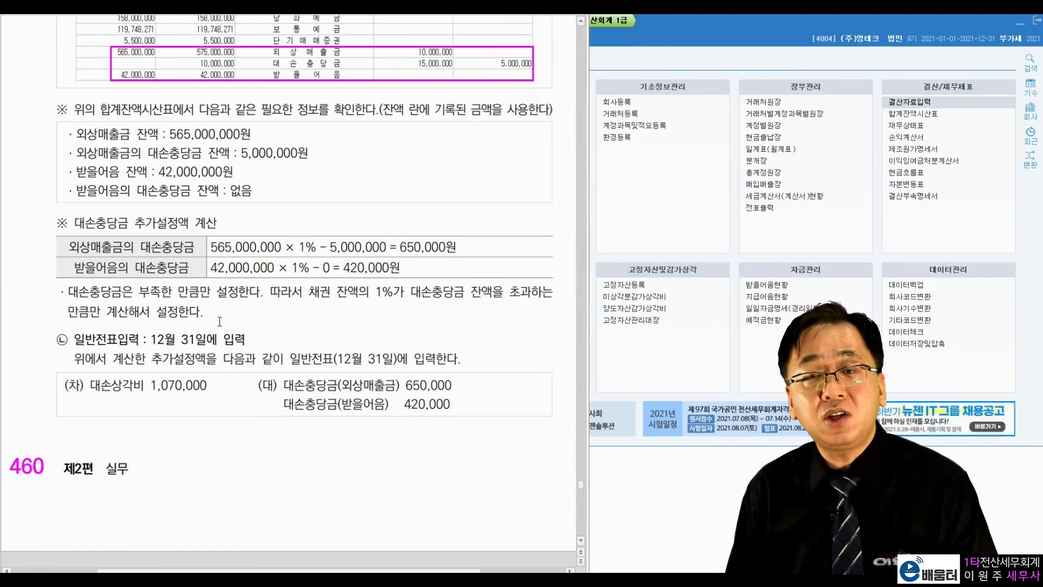